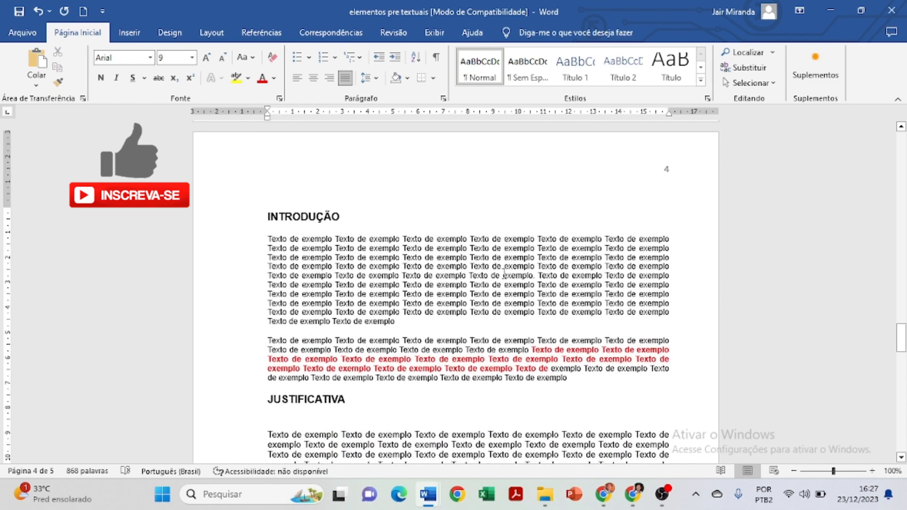
Review the headings and body text from the INTRODUÇÃO section through the CONCLUSÃO section.
scroll(495, 275, "down", 5)
scroll(496, 283, "up", 6)
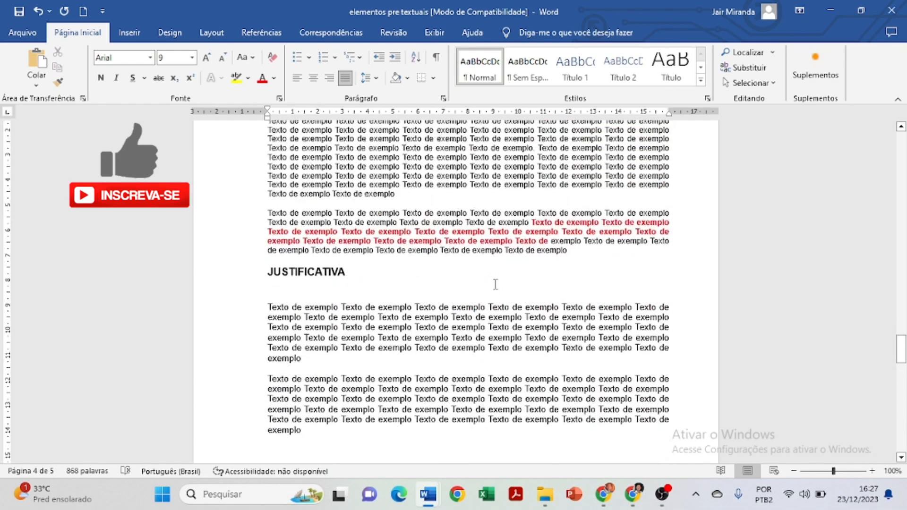
scroll(496, 289, "up", 1)
scroll(496, 288, "down", 5)
scroll(391, 216, "up", 4)
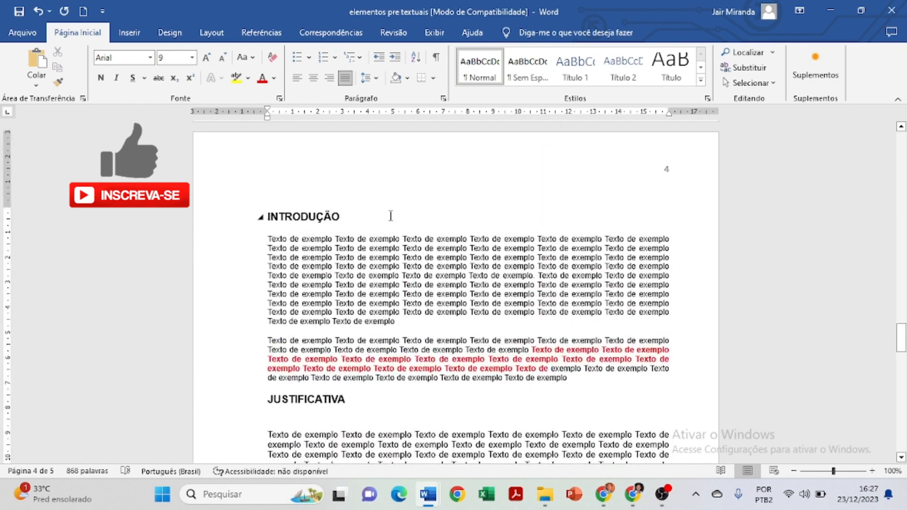
left_click_drag(354, 220, 268, 218)
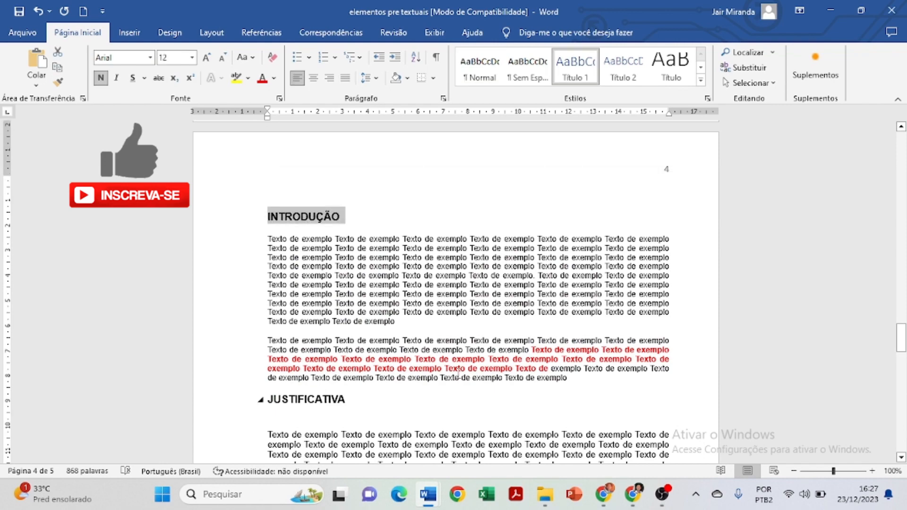
scroll(458, 370, "down", 8)
scroll(458, 371, "down", 10)
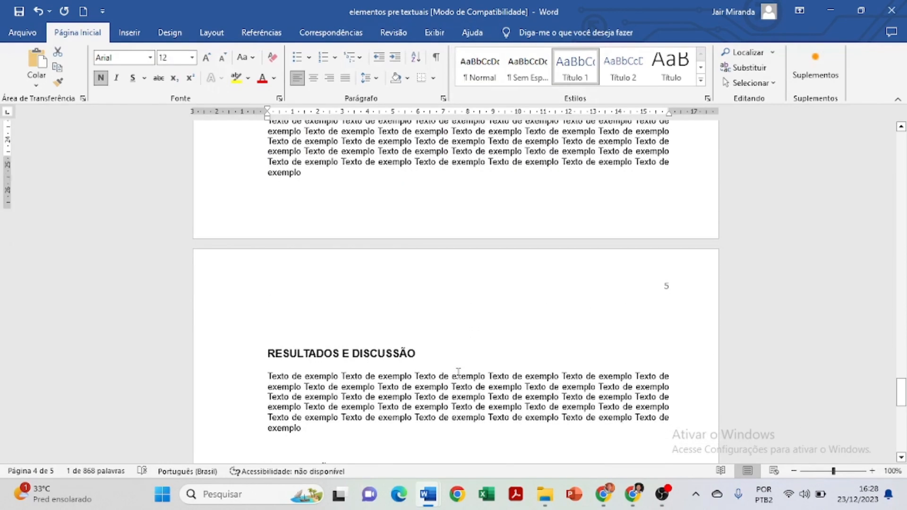
scroll(459, 373, "down", 2)
scroll(458, 372, "up", 10)
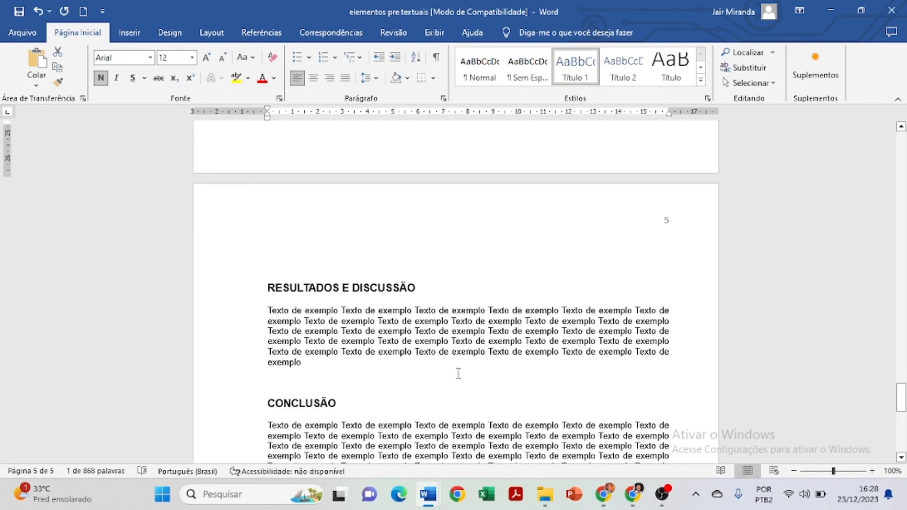
scroll(458, 372, "up", 3)
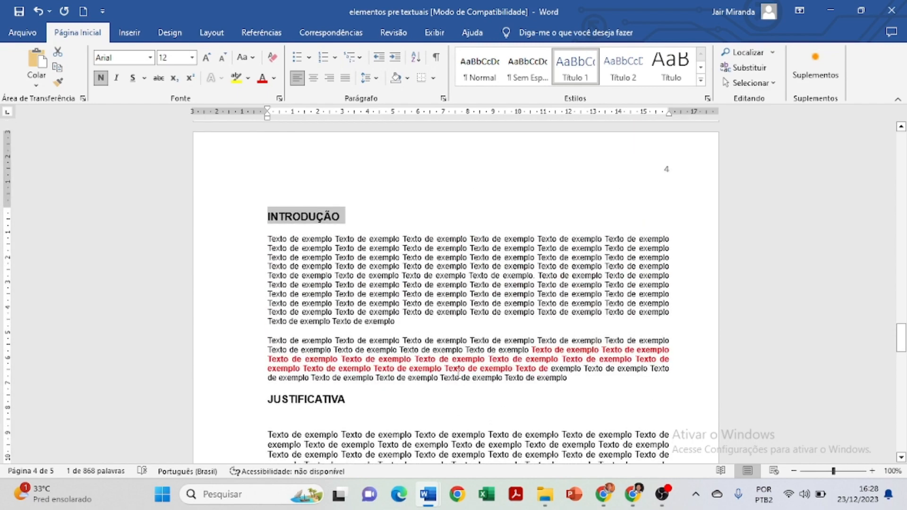
scroll(458, 372, "down", 1)
scroll(457, 372, "up", 1)
scroll(474, 367, "down", 1)
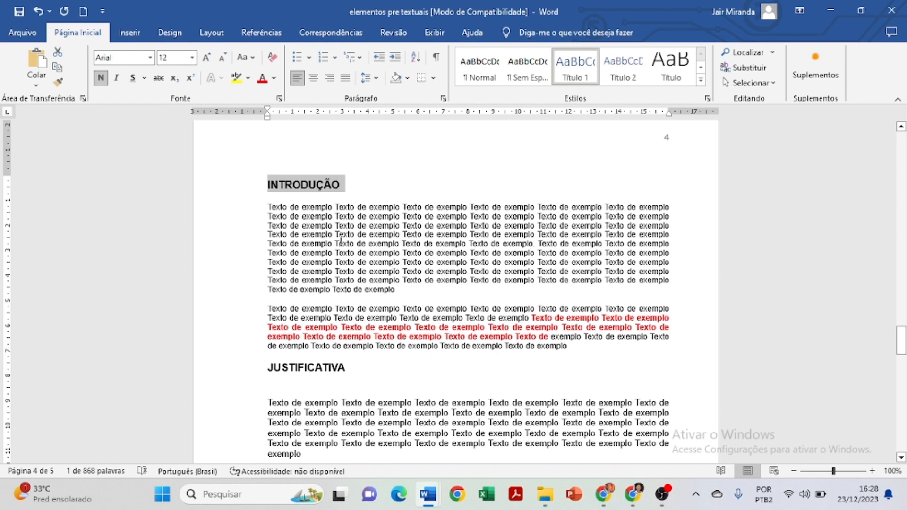
Increase the font size of both body paragraphs under INTRODUÇÃO to 12.
left_click(295, 217)
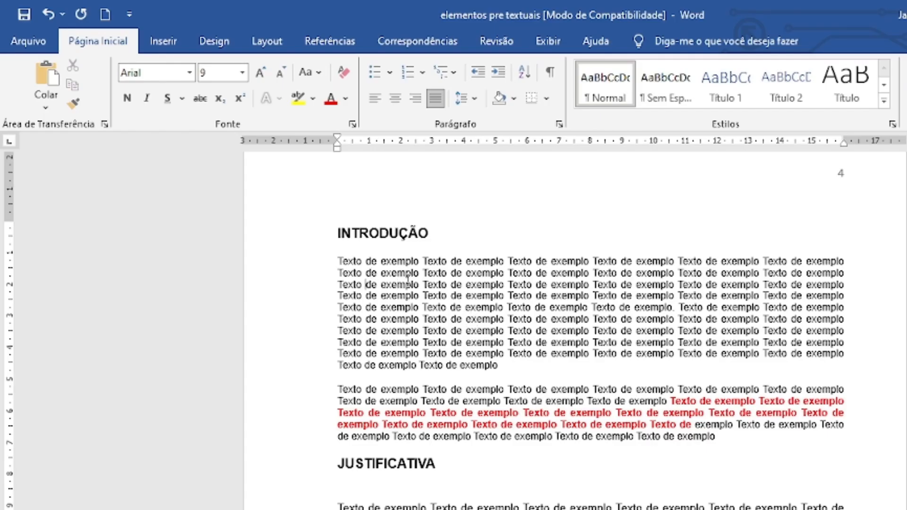
left_click_drag(366, 284, 619, 285)
left_click(634, 367)
left_click_drag(338, 262, 740, 448)
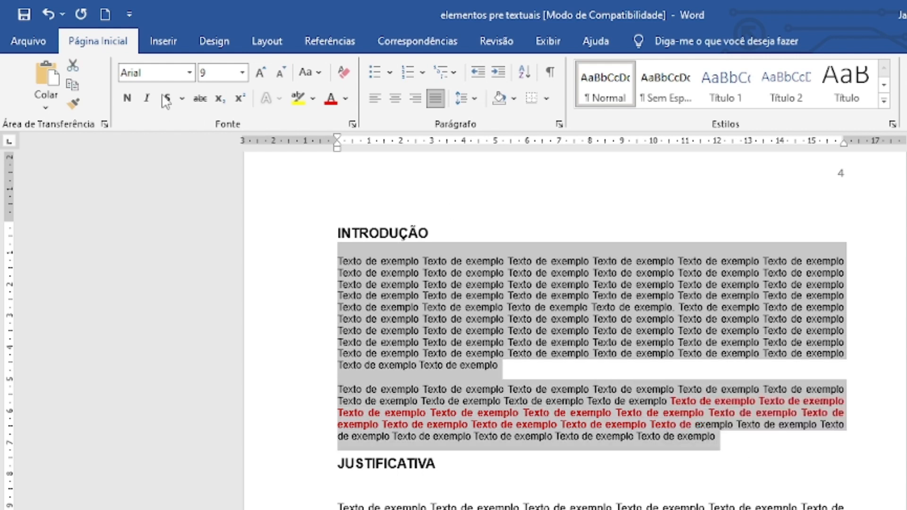
left_click(260, 75)
left_click(259, 75)
left_click(259, 75)
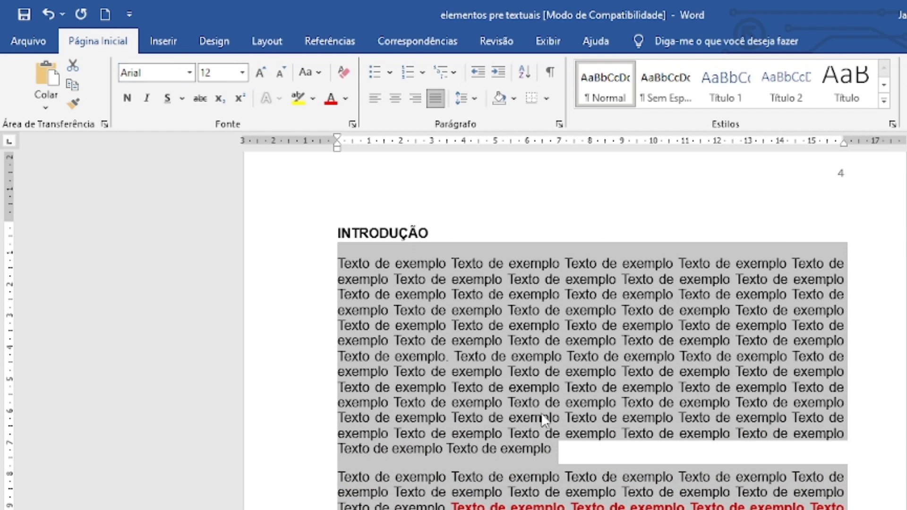
Make all body text under INTRODUÇÃO black and remove the bold formatting from its red passage.
scroll(542, 415, "down", 2)
scroll(564, 419, "up", 1)
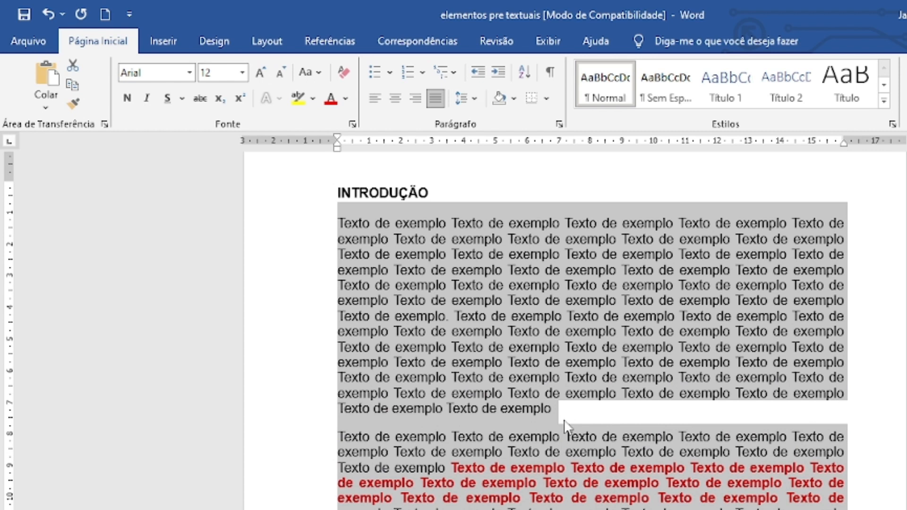
left_click(347, 100)
left_click(352, 144)
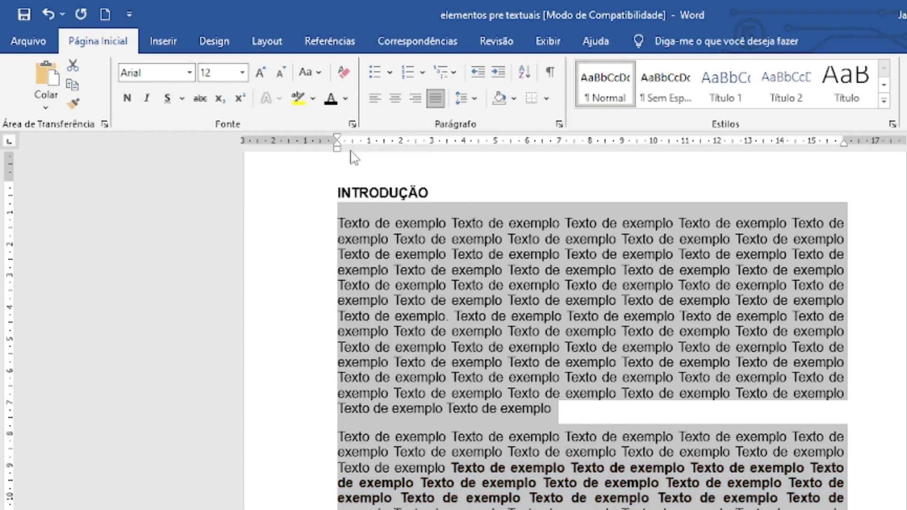
left_click(130, 101)
left_click(128, 101)
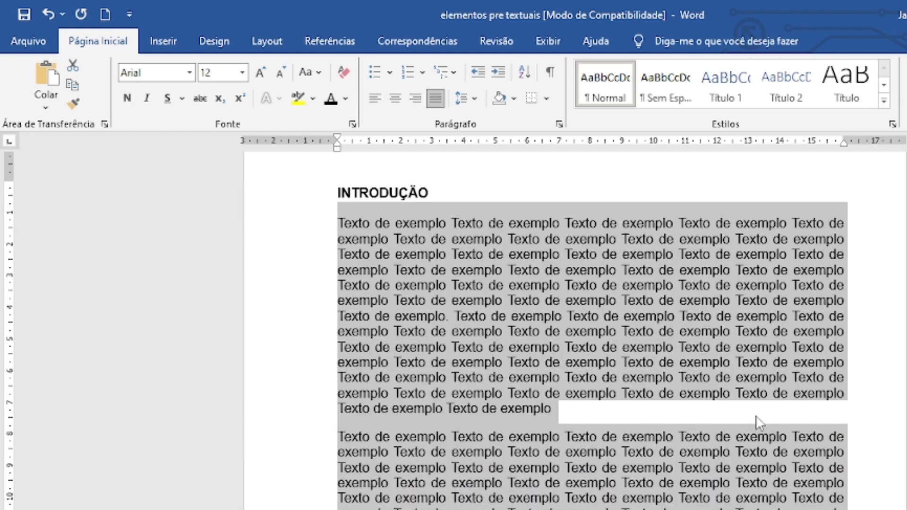
left_click(598, 412)
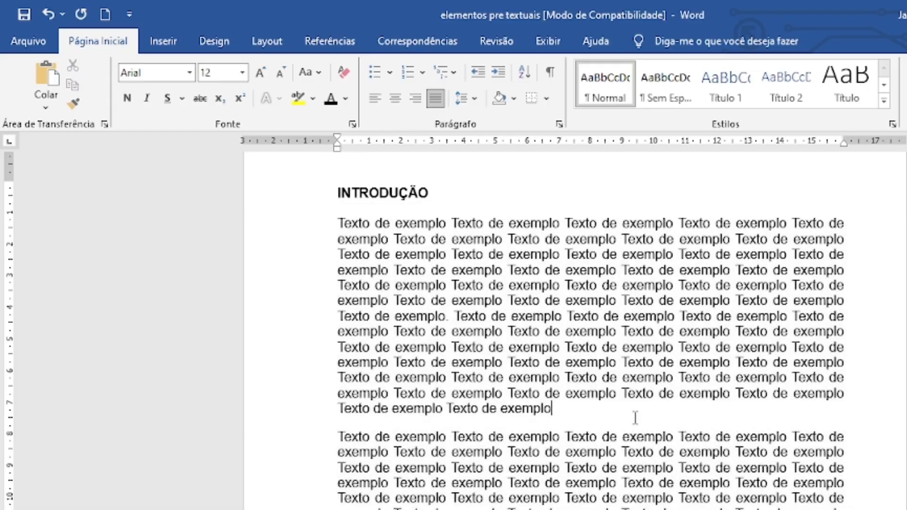
End the sixth line of the first INTRODUÇÃO paragraph with a period after "exemplo" and start a new paragraph there without a leading space.
scroll(603, 427, "down", 1)
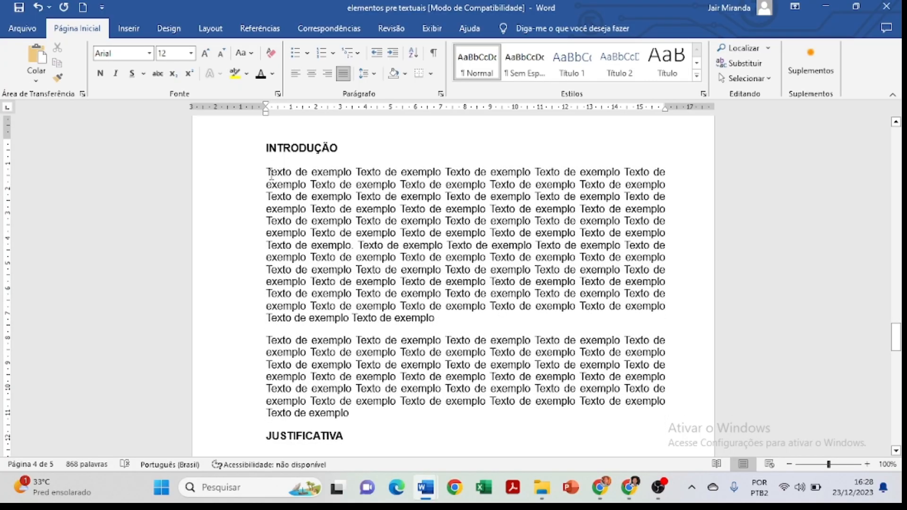
left_click_drag(270, 174, 345, 414)
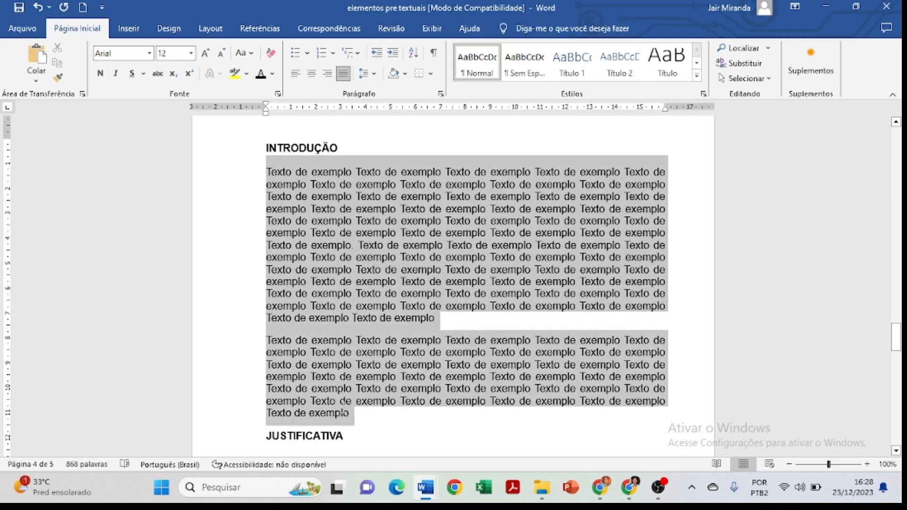
left_click(555, 291)
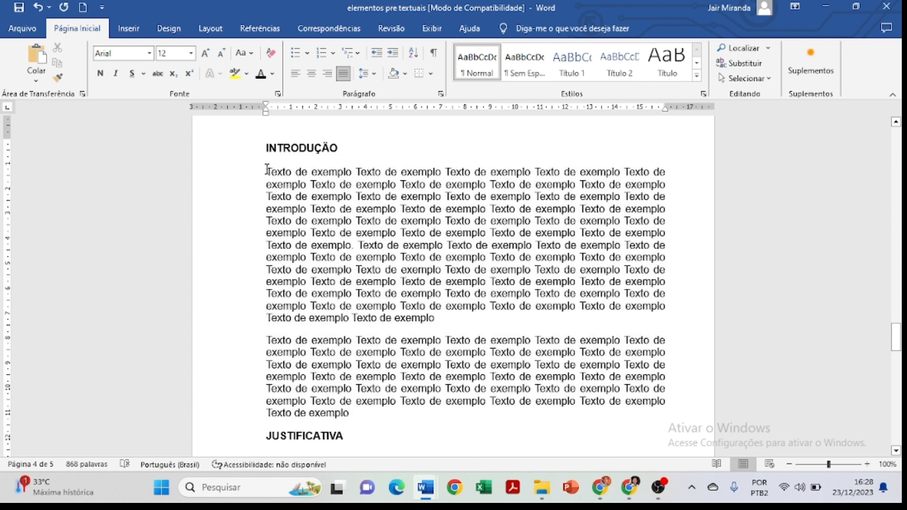
left_click_drag(267, 170, 578, 233)
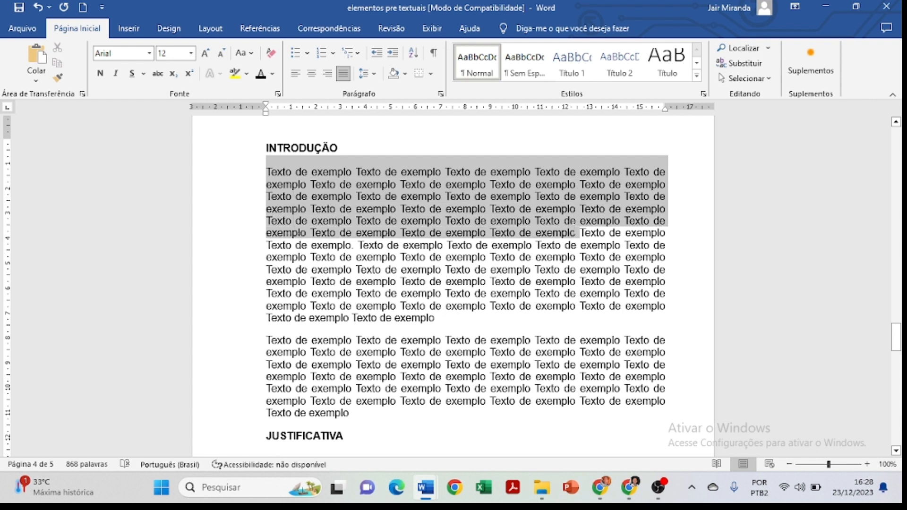
left_click(577, 236)
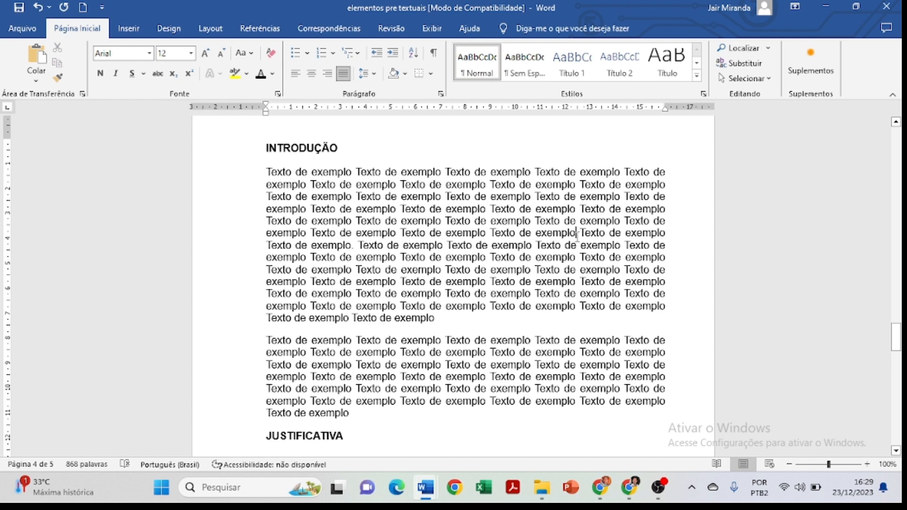
type(".")
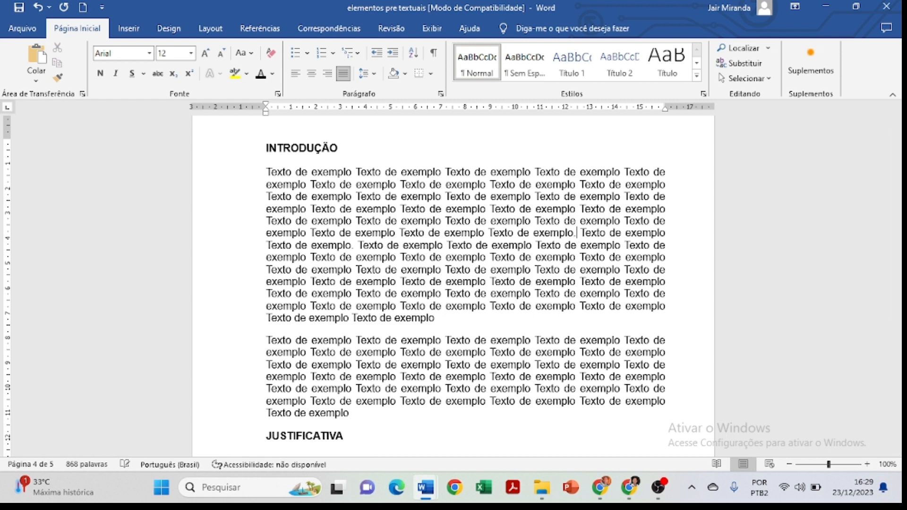
key("Return")
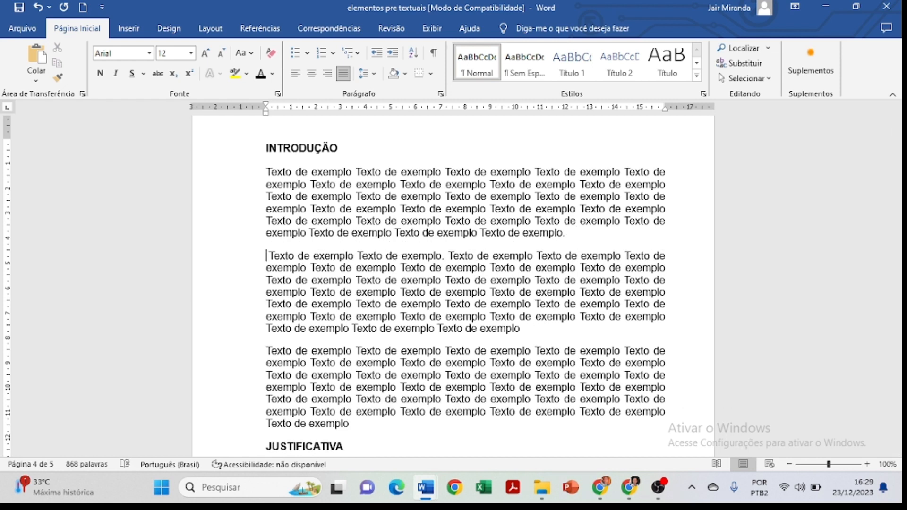
key("BackSpace")
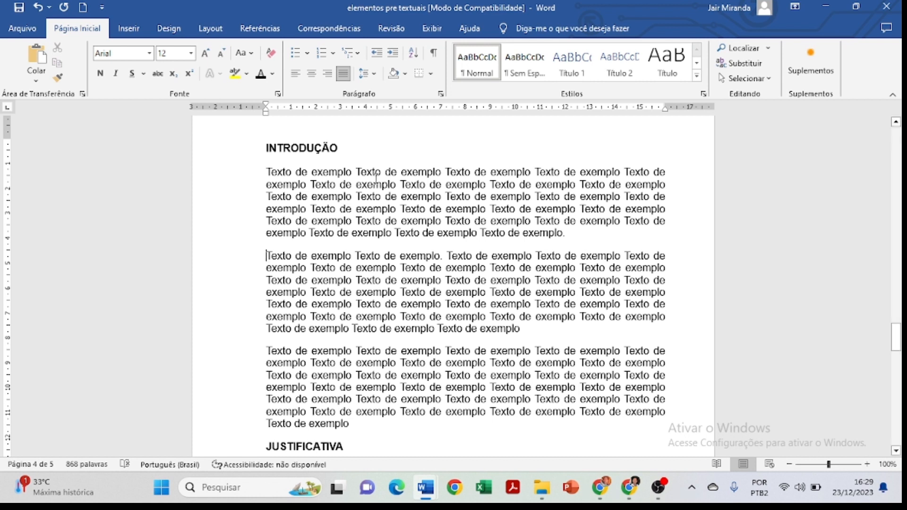
Set the line spacing of the three body paragraphs under INTRODUÇÃO to 1,5.
left_click_drag(313, 173, 503, 234)
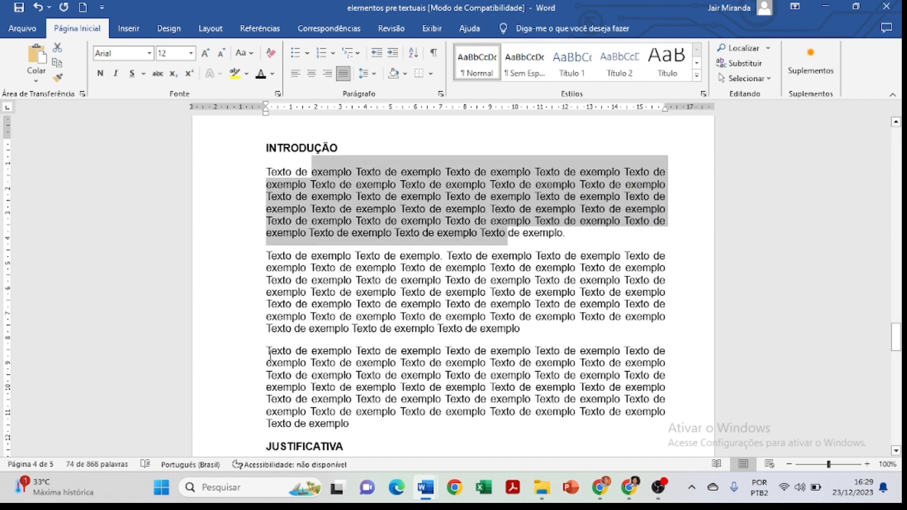
left_click(298, 281)
scroll(331, 236, "down", 1)
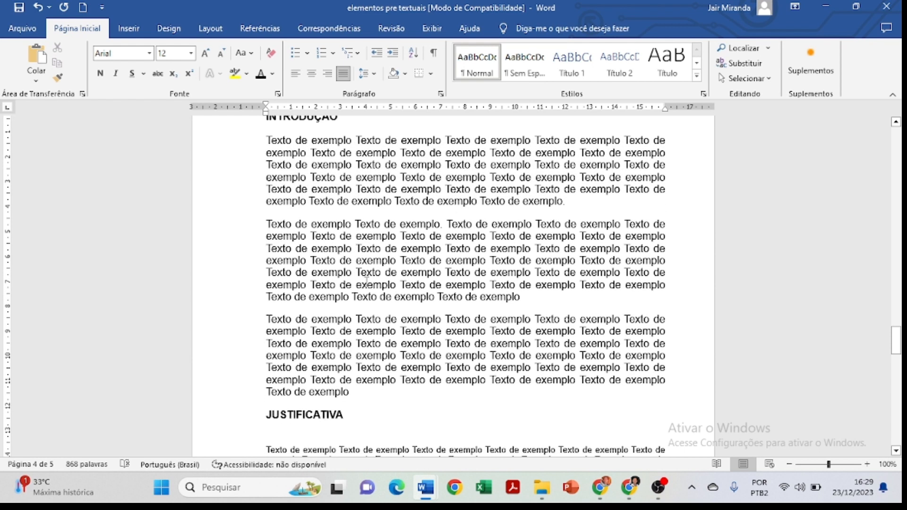
scroll(348, 215, "up", 1)
left_click_drag(266, 172, 355, 424)
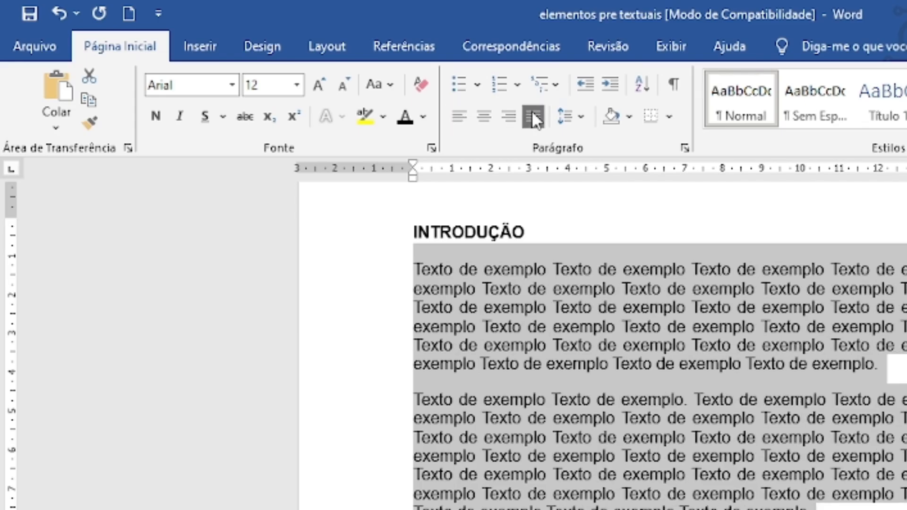
left_click(570, 124)
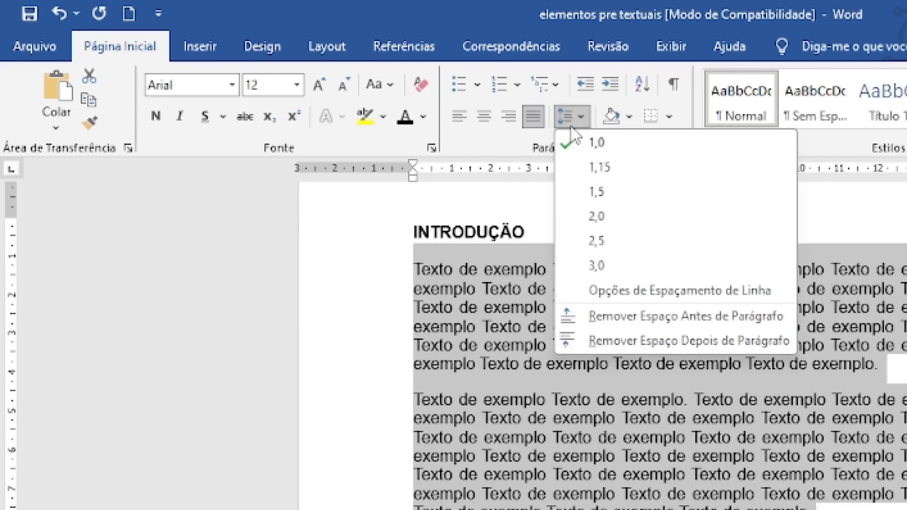
left_click(585, 189)
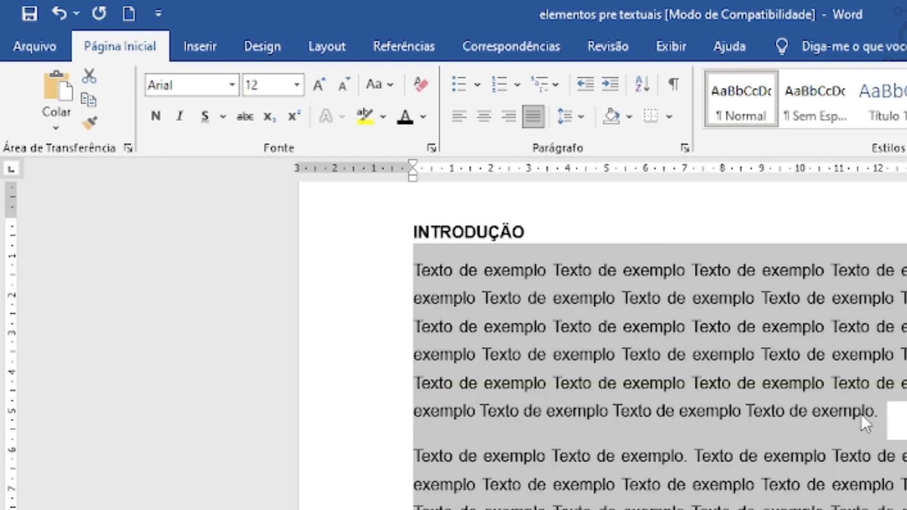
Apply the special indent "Primeira linha" to the three INTRODUÇÃO paragraphs, check them and clear the selection.
scroll(861, 413, "up", 3)
scroll(860, 413, "down", 6)
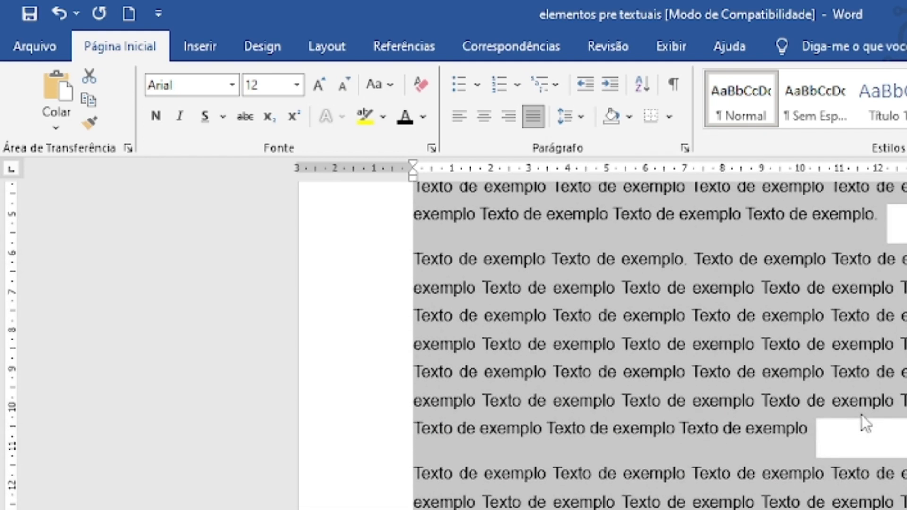
scroll(862, 416, "up", 2)
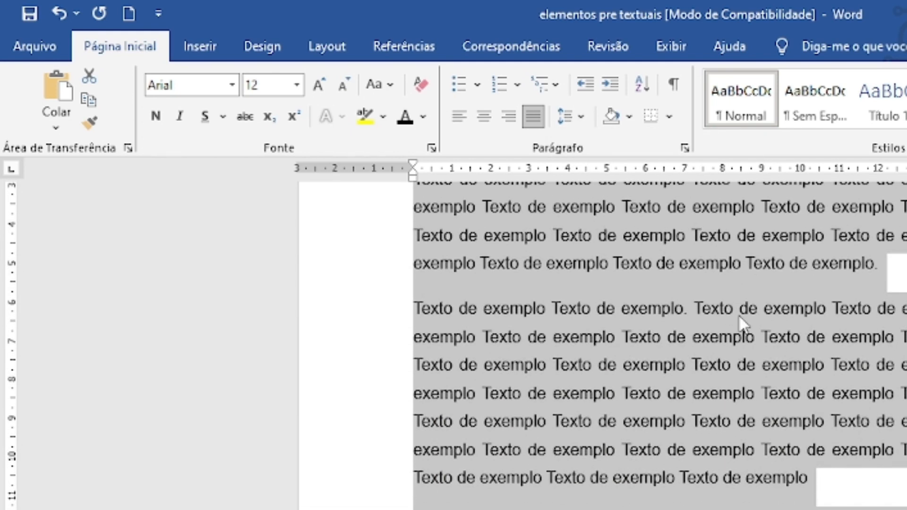
left_click(684, 149)
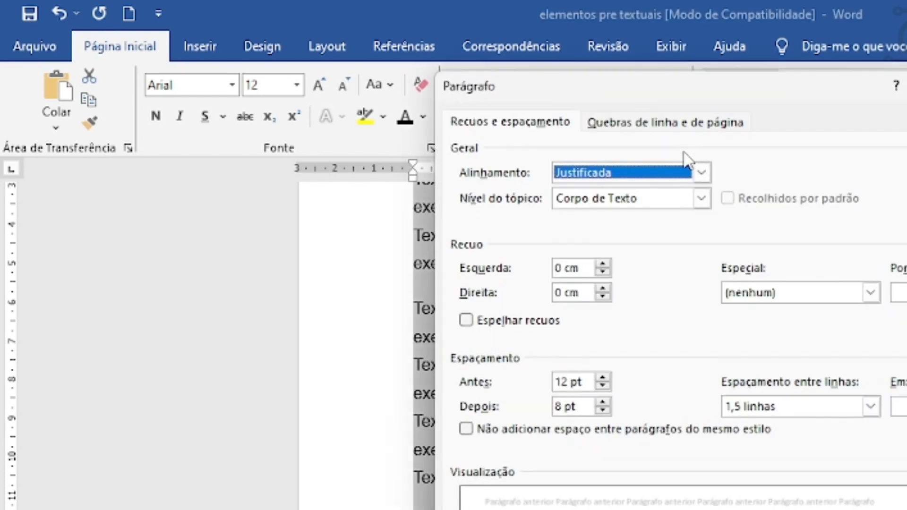
left_click(797, 290)
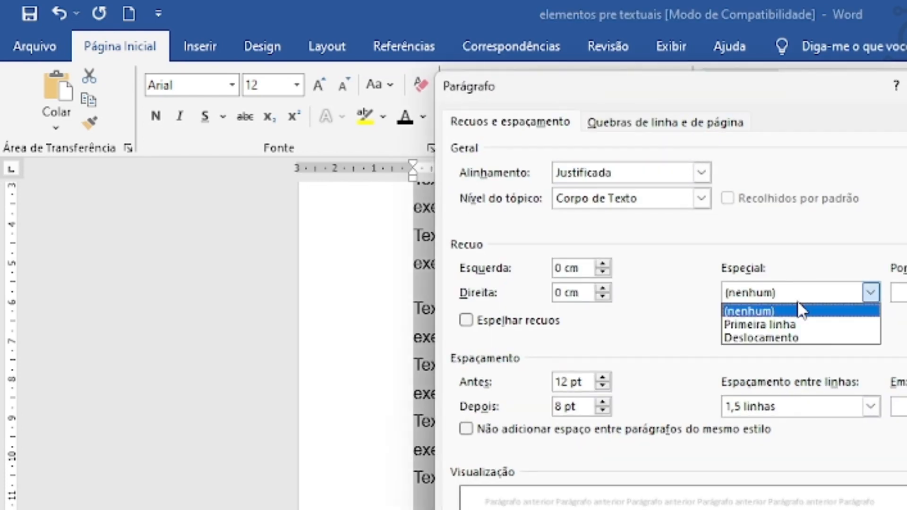
left_click(782, 324)
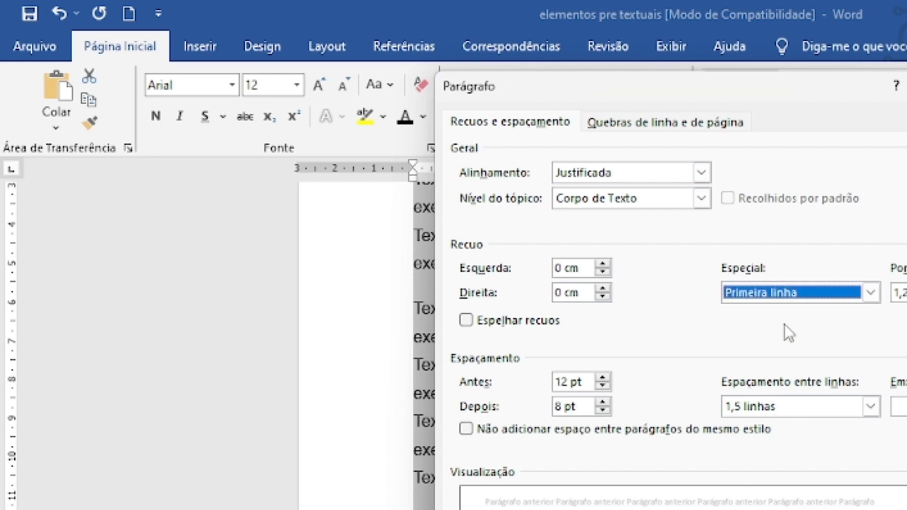
key("Return")
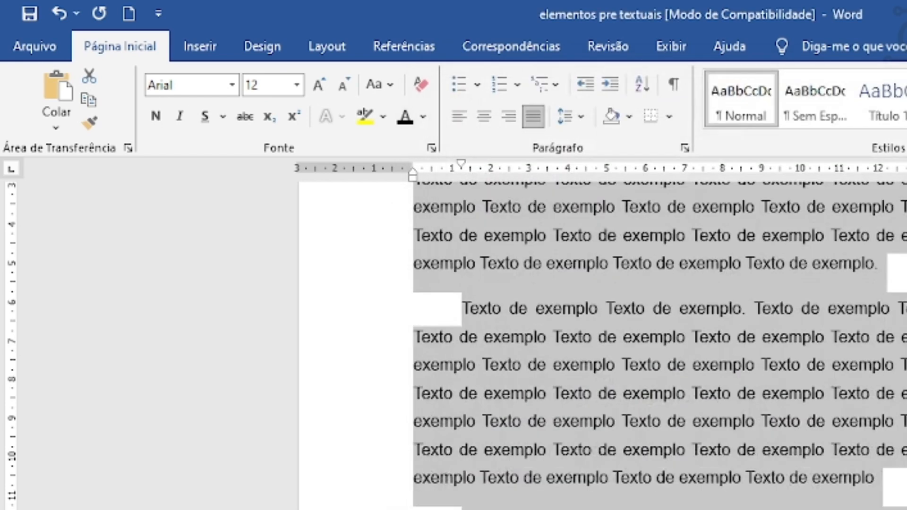
scroll(659, 346, "down", 1)
scroll(660, 346, "up", 5)
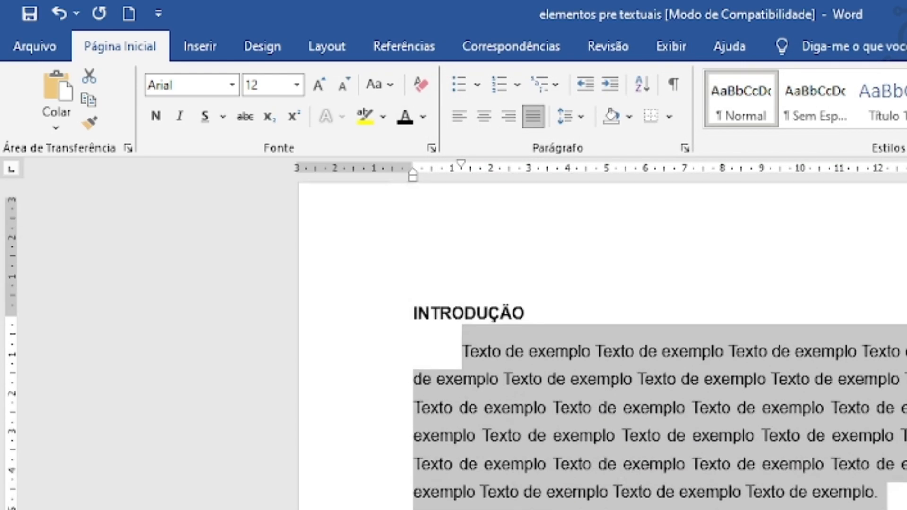
left_click(498, 326)
scroll(509, 298, "up", 1)
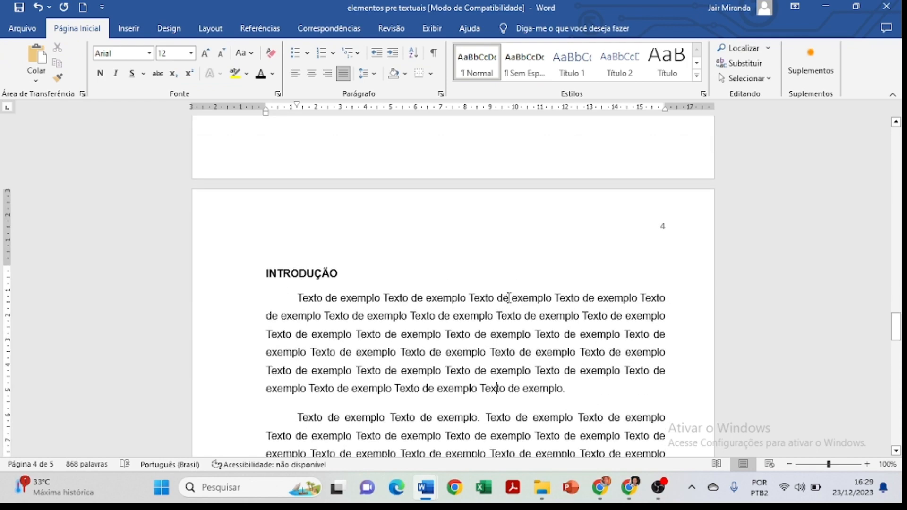
Set the two body paragraphs under JUSTIFICATIVA to 1,5 line spacing and font size 12.
scroll(508, 298, "down", 2)
scroll(508, 297, "up", 1)
scroll(509, 298, "down", 4)
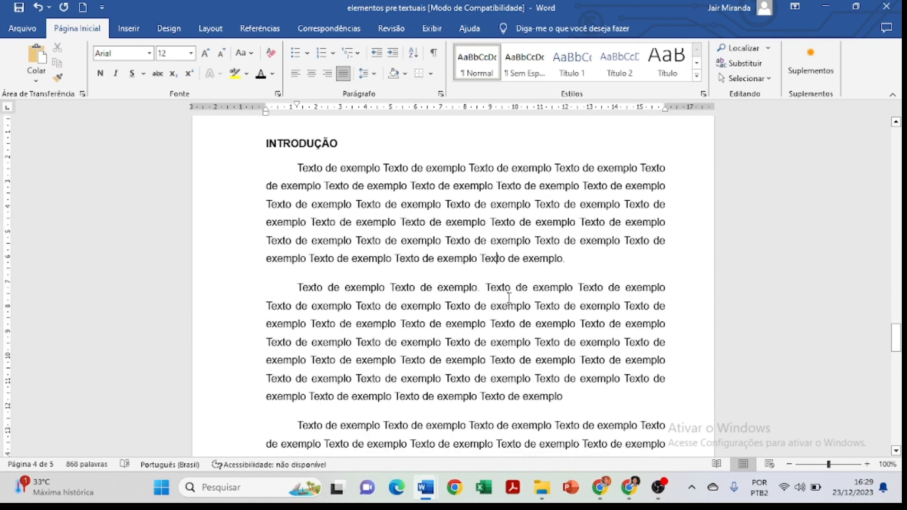
scroll(509, 298, "down", 1)
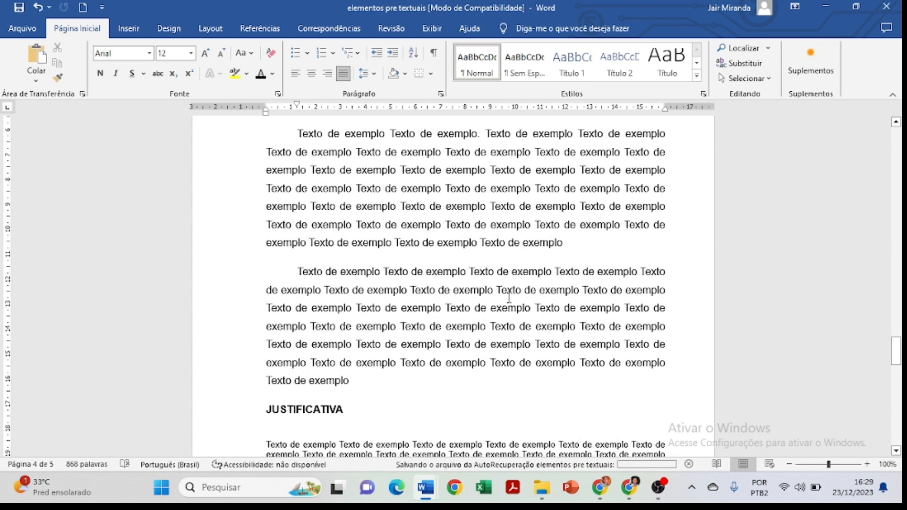
scroll(498, 219, "down", 5)
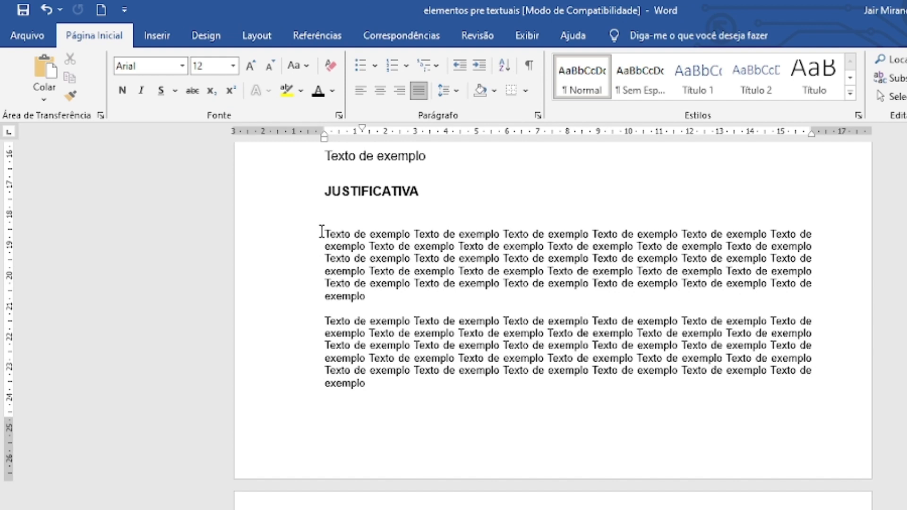
left_click_drag(321, 231, 512, 391)
left_click(451, 95)
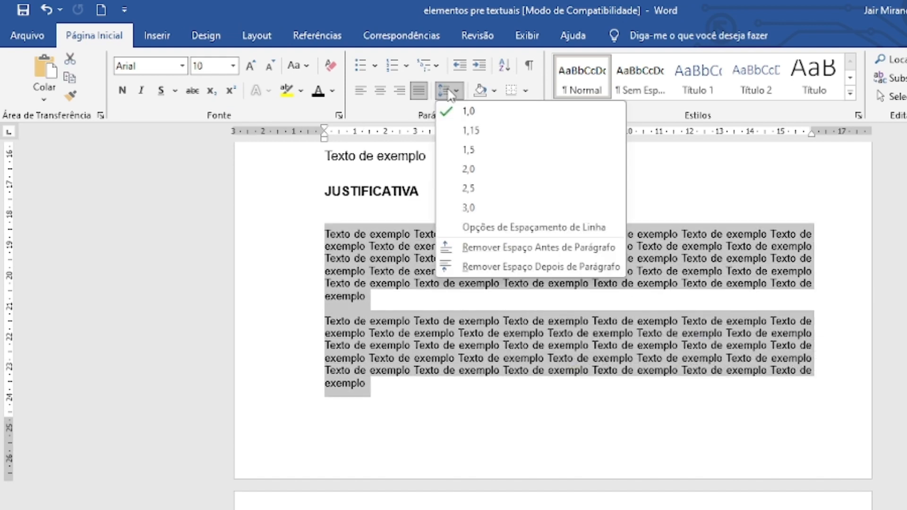
left_click(485, 148)
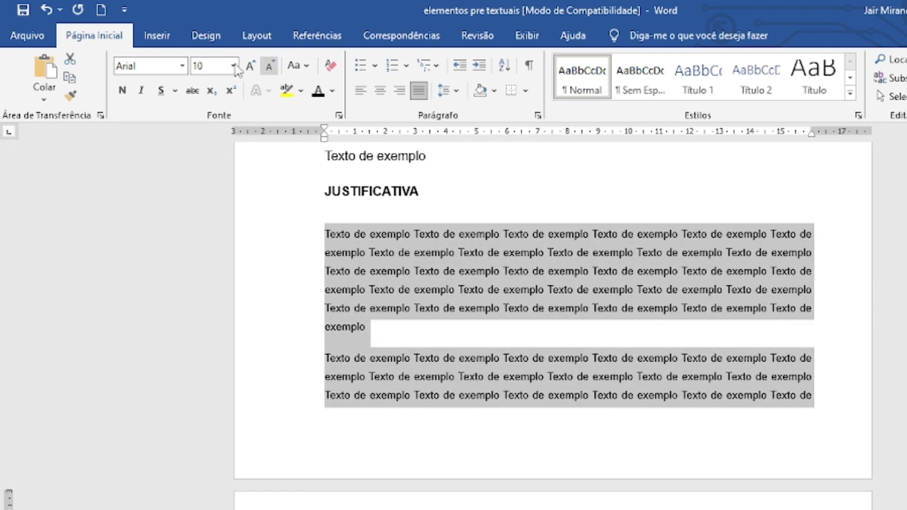
left_click(251, 66)
left_click(251, 66)
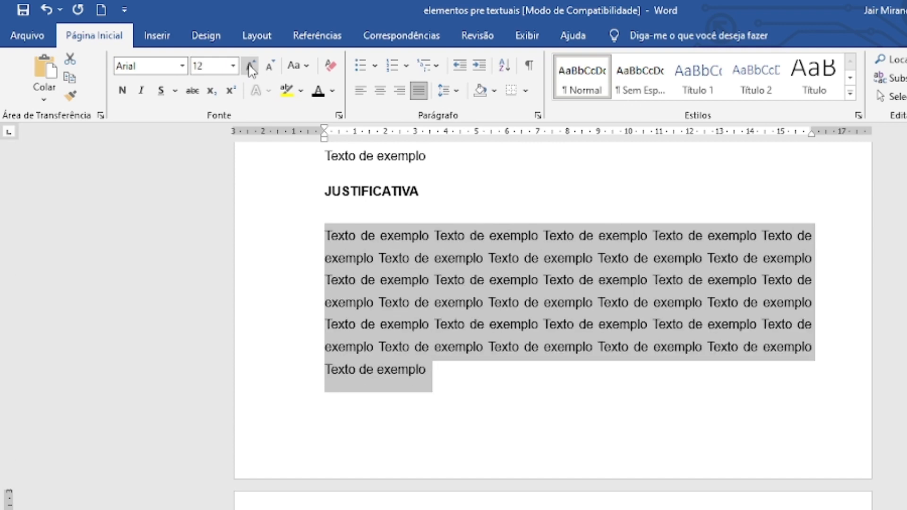
Apply the special indent "Primeira linha" to the two JUSTIFICATIVA paragraphs, check them and clear the selection.
left_click(537, 115)
left_click(575, 229)
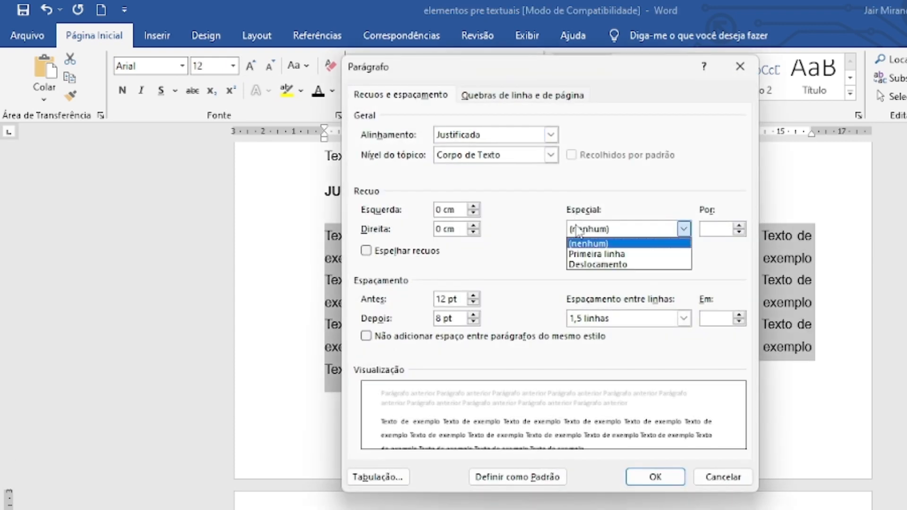
left_click(579, 250)
left_click(656, 476)
scroll(565, 397, "down", 4)
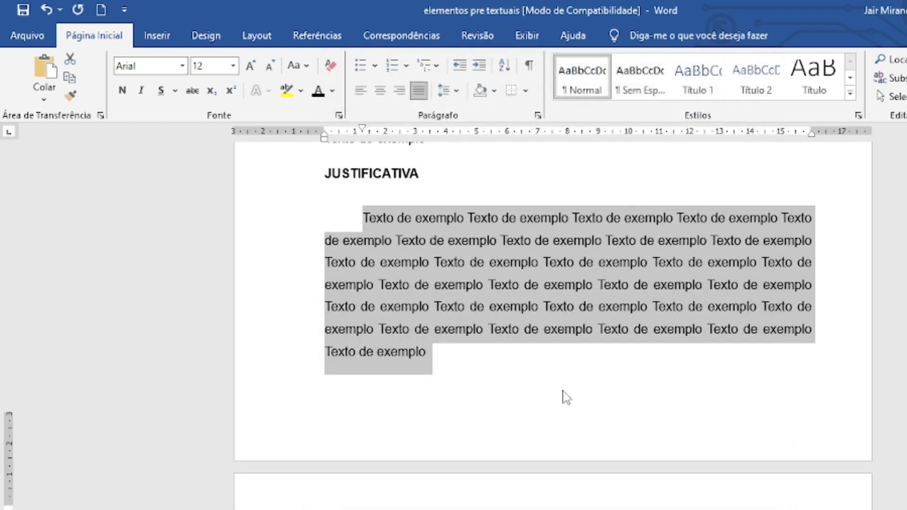
scroll(563, 389, "down", 3)
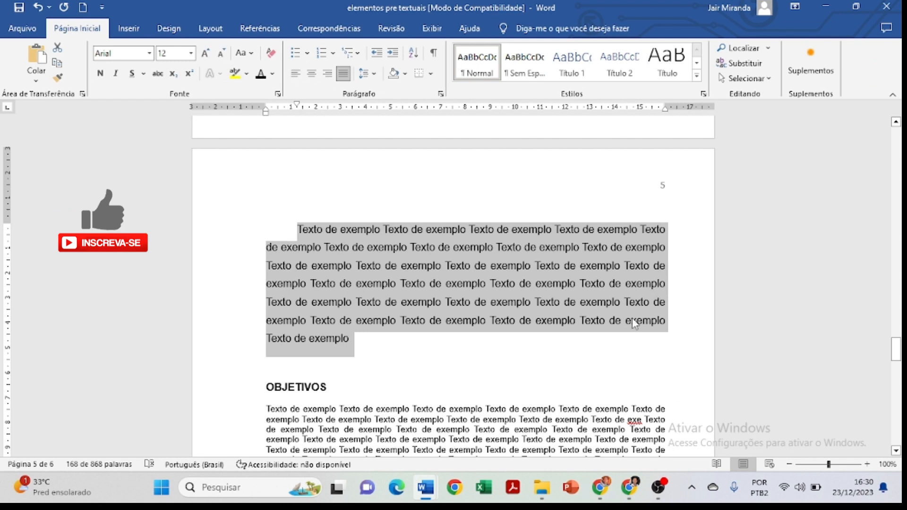
left_click(351, 345)
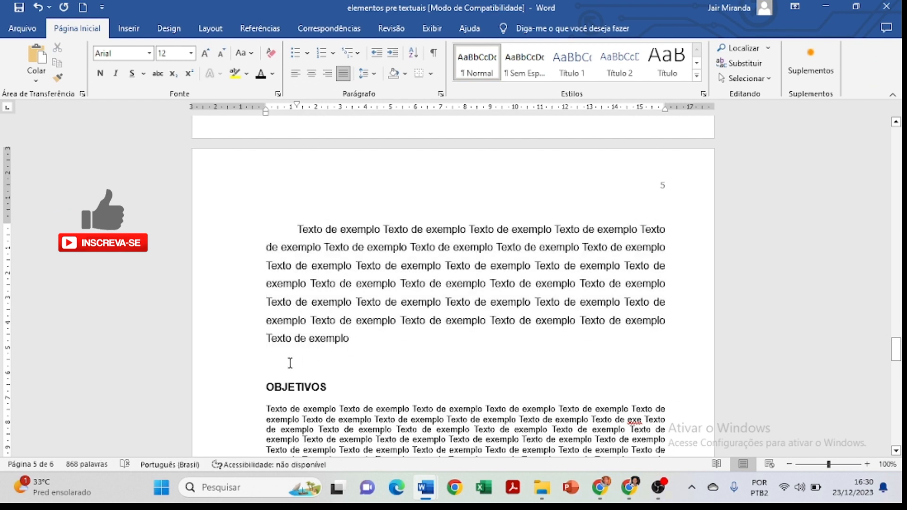
Delete the empty paragraph between the JUSTIFICATIVA text and the OBJETIVOS heading.
left_click(290, 363)
key("BackSpace")
scroll(352, 328, "up", 10)
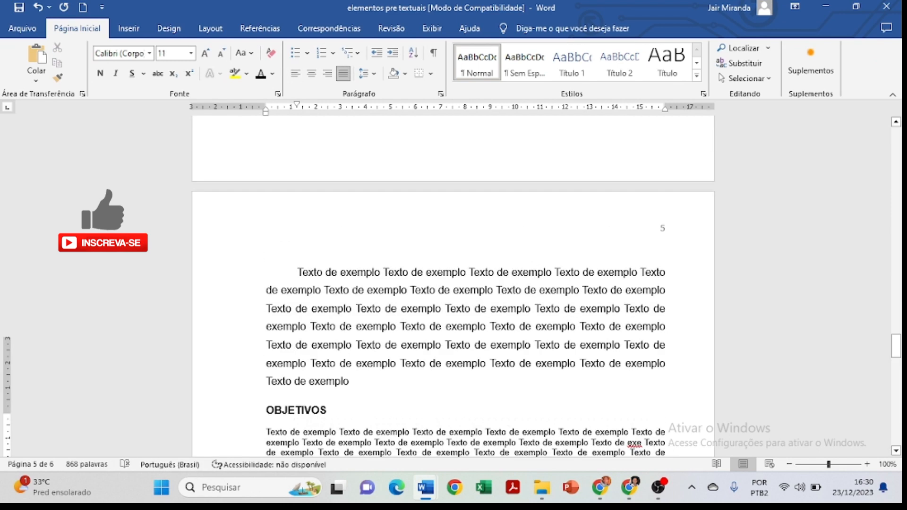
Shorten the OBJETIVOS paragraph by deleting everything after the first "exemplo" on its second line, including the trailing space.
scroll(511, 356, "down", 7)
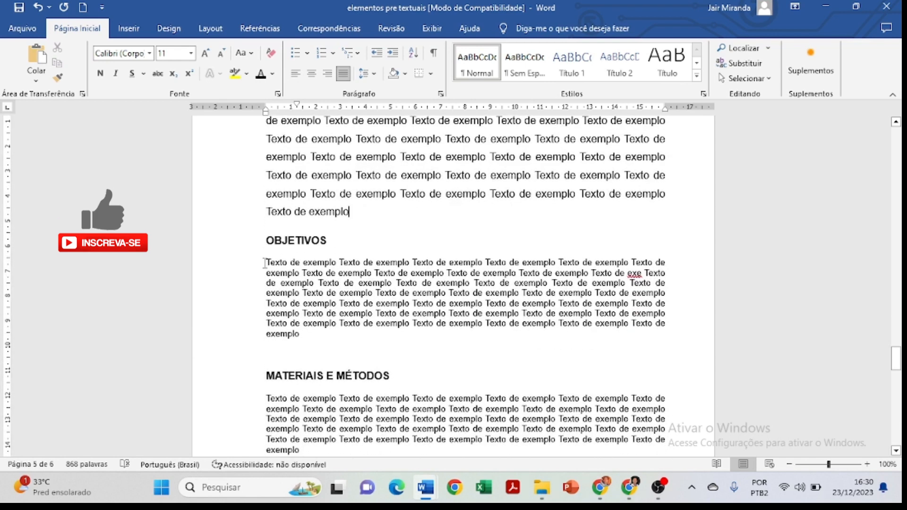
left_click_drag(265, 263, 308, 263)
left_click(561, 281)
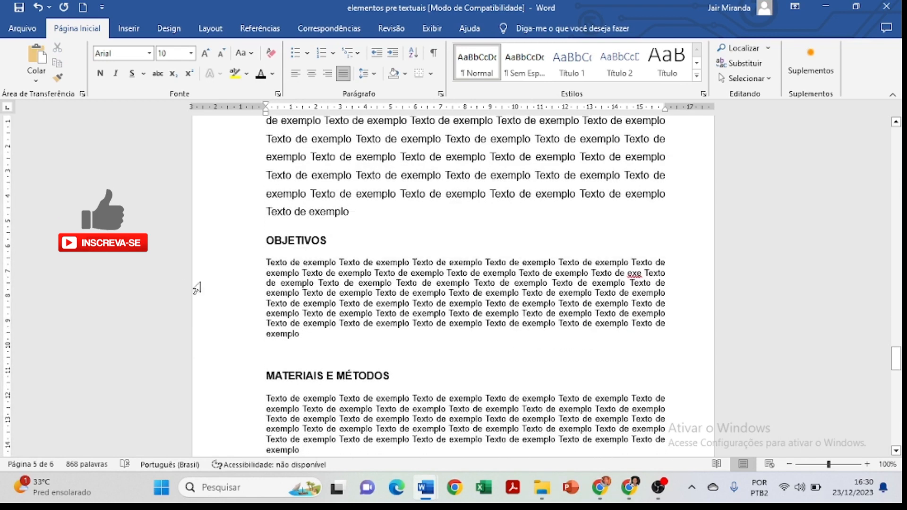
left_click_drag(265, 259, 303, 335)
left_click(303, 334)
left_click_drag(302, 273, 305, 334)
key("Delete")
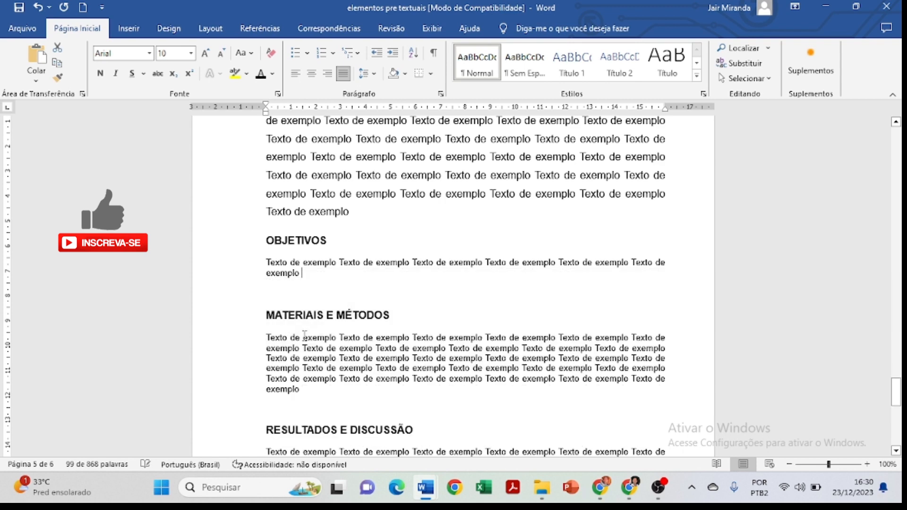
key("BackSpace")
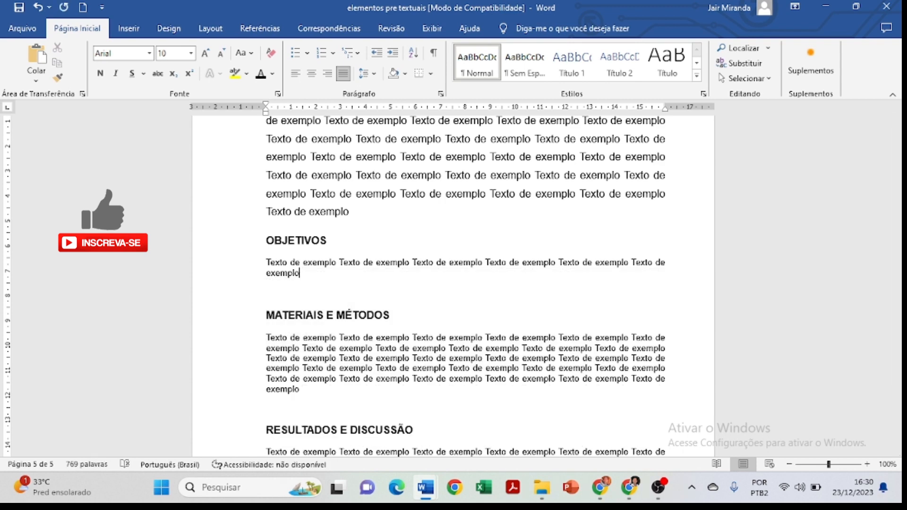
End the OBJETIVOS paragraph with a period and add the line "Específicos:" below it, followed by a new paragraph.
key("Return")
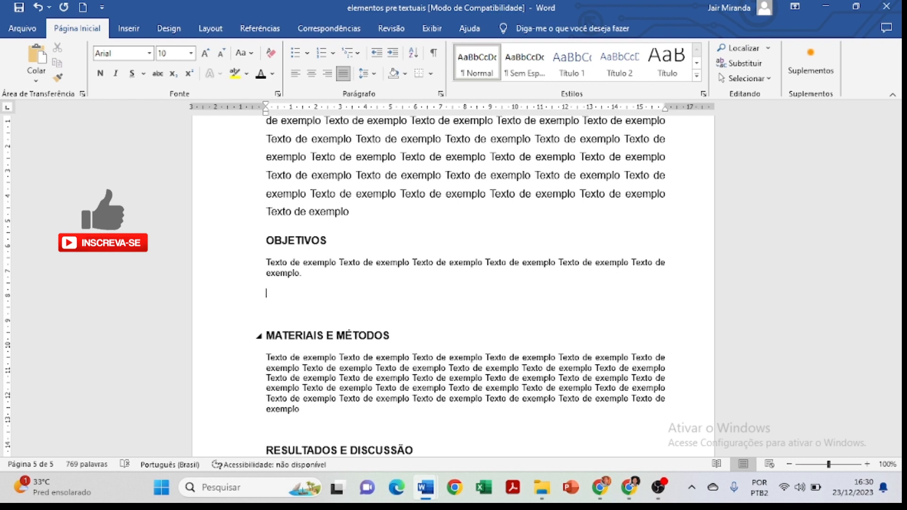
type("Específicos:")
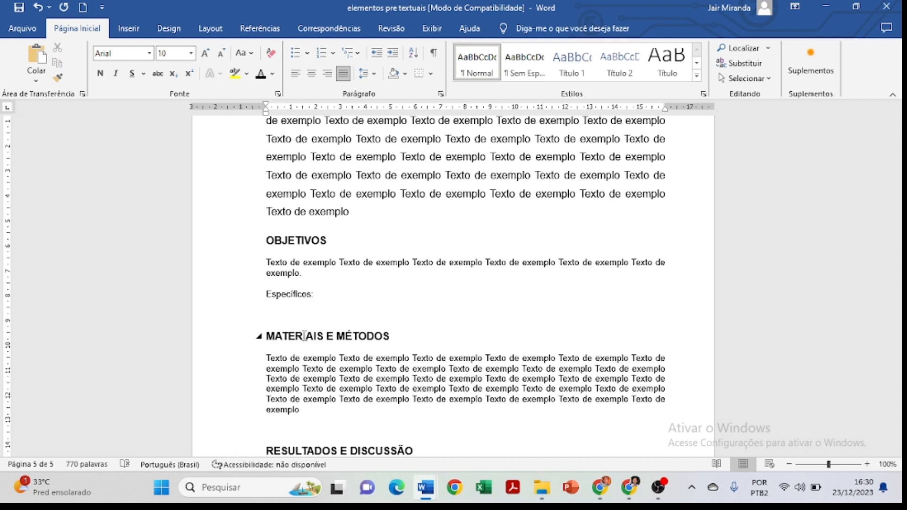
key("Return")
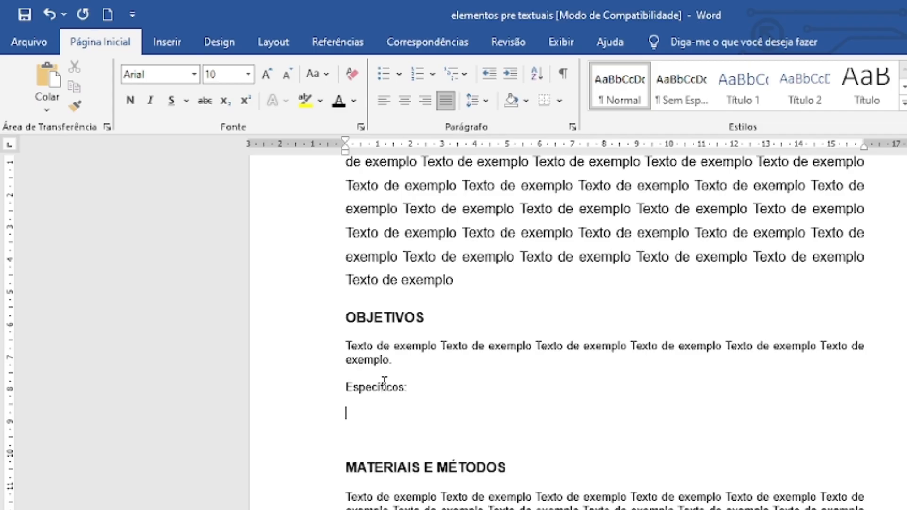
Copy the OBJETIVOS paragraph and paste it three times below "Específicos:".
left_click_drag(303, 273, 263, 266)
key("ctrl+c")
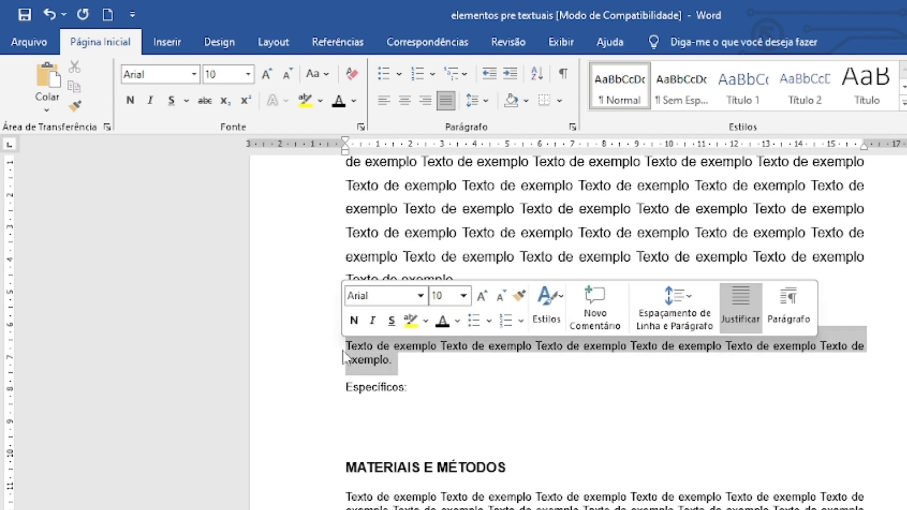
left_click(353, 409)
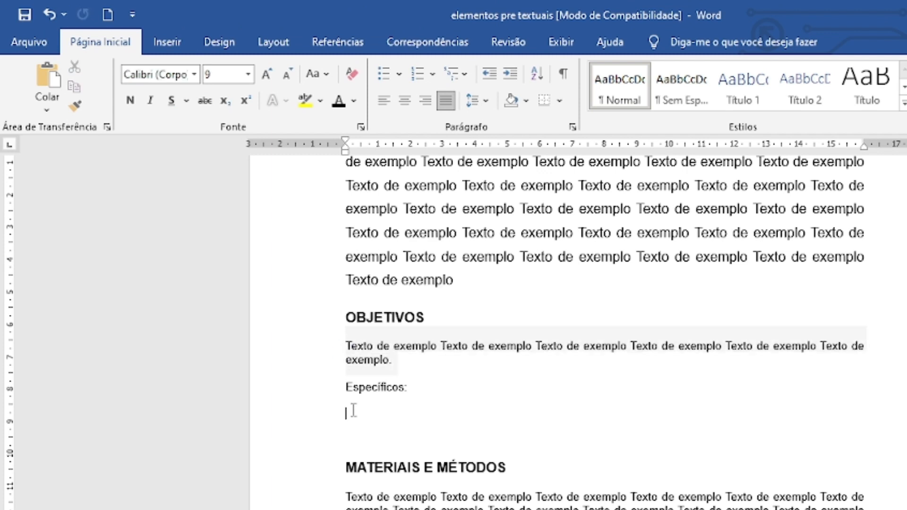
key("ctrl+v")
key("ctrl+v")
key("ctrl+v")
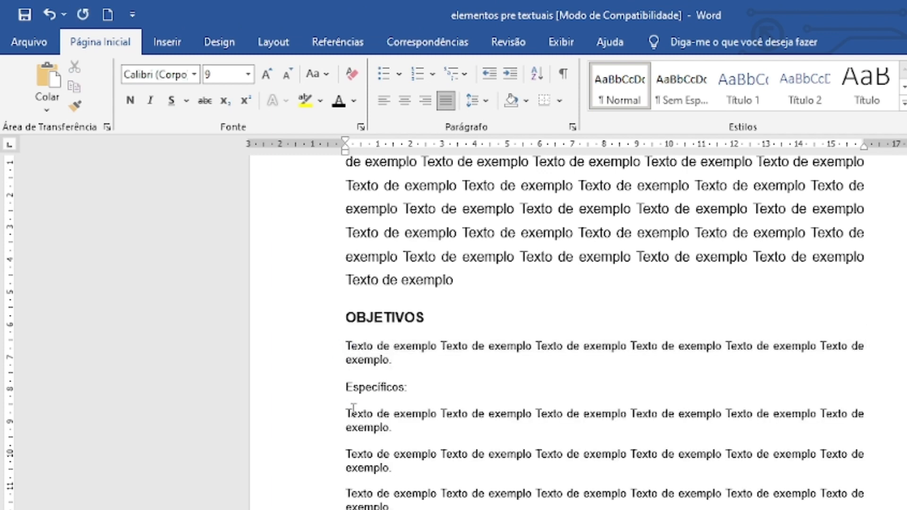
Set all text under OBJETIVOS, from its first paragraph through the three pasted ones, to font size 12.
scroll(432, 373, "down", 3)
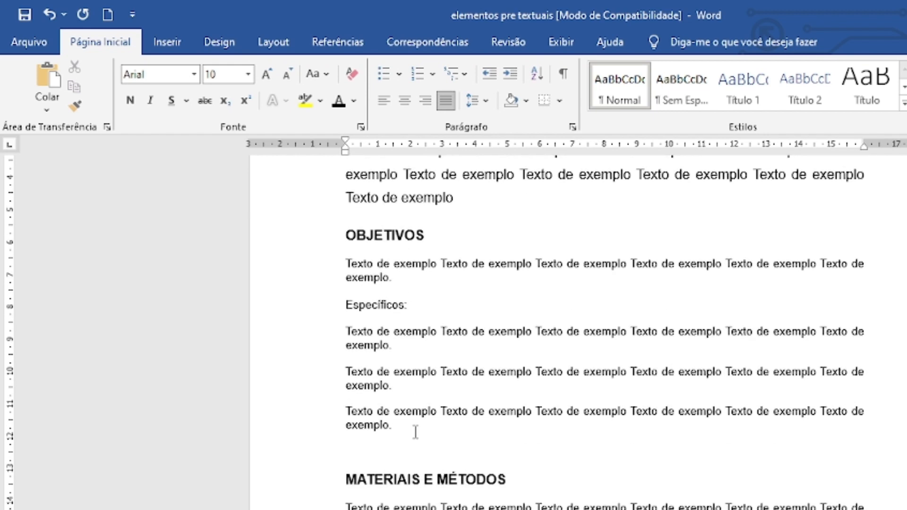
left_click_drag(415, 431, 344, 263)
left_click(266, 74)
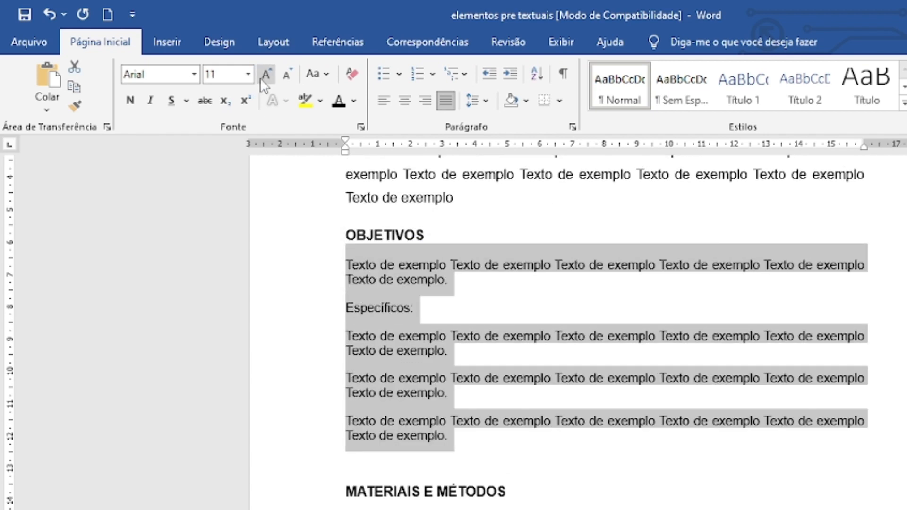
left_click(266, 74)
left_click(432, 320)
Make the "Específicos:" line bold and clear the selection.
left_click(329, 322)
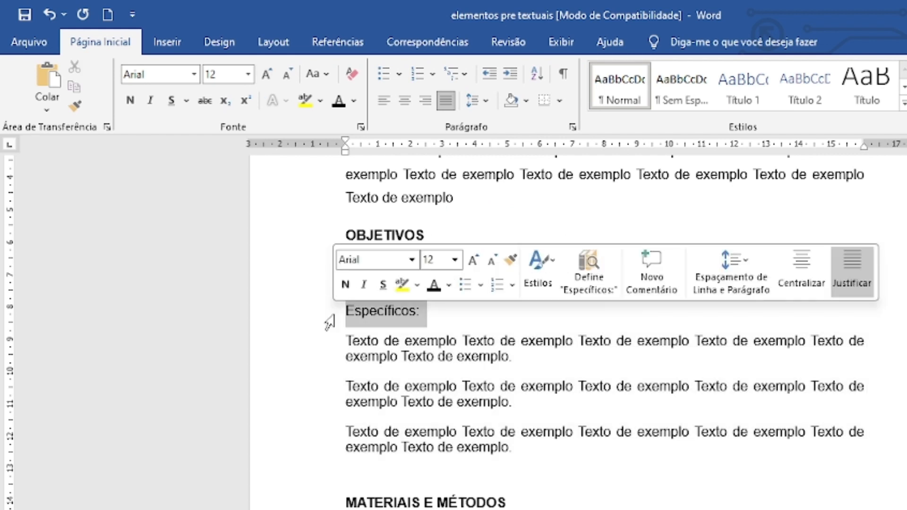
left_click(345, 285)
left_click(427, 338)
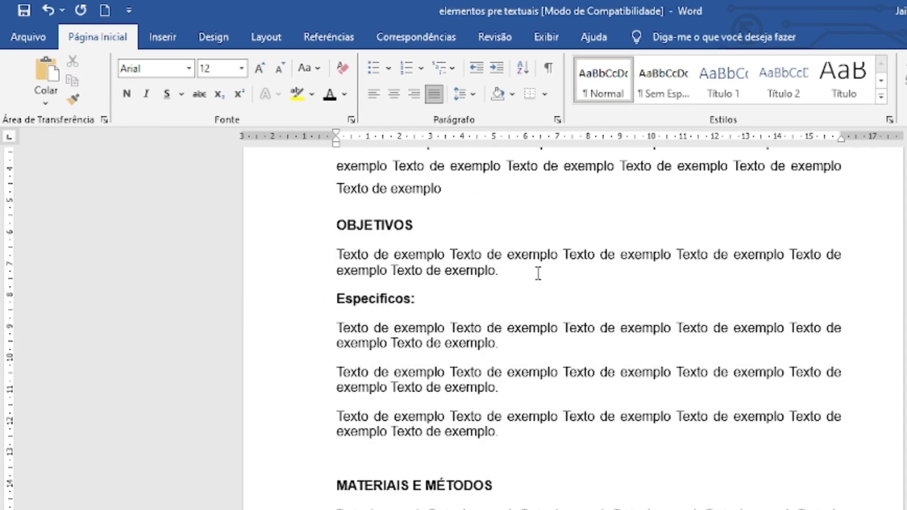
Turn the three paragraphs under "Específicos:" into a list with solid round bullets and 1,5 line spacing.
left_click_drag(517, 442, 326, 329)
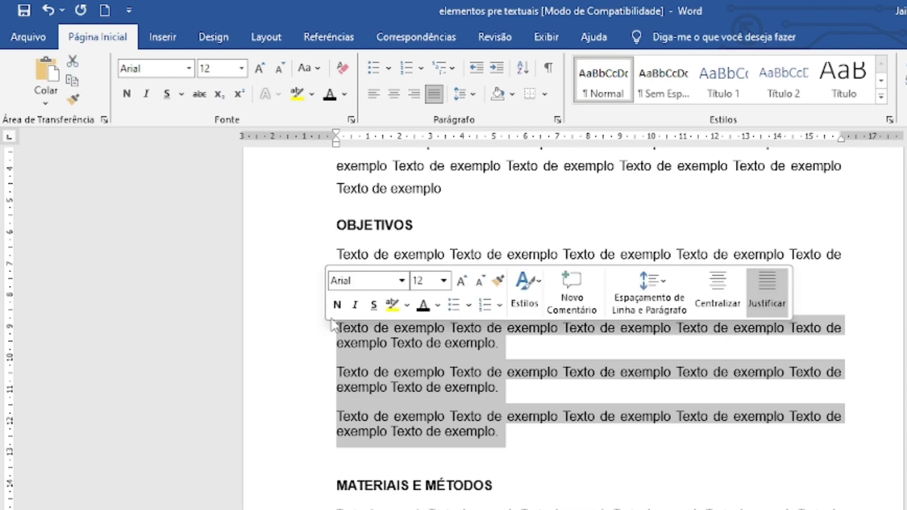
left_click(389, 67)
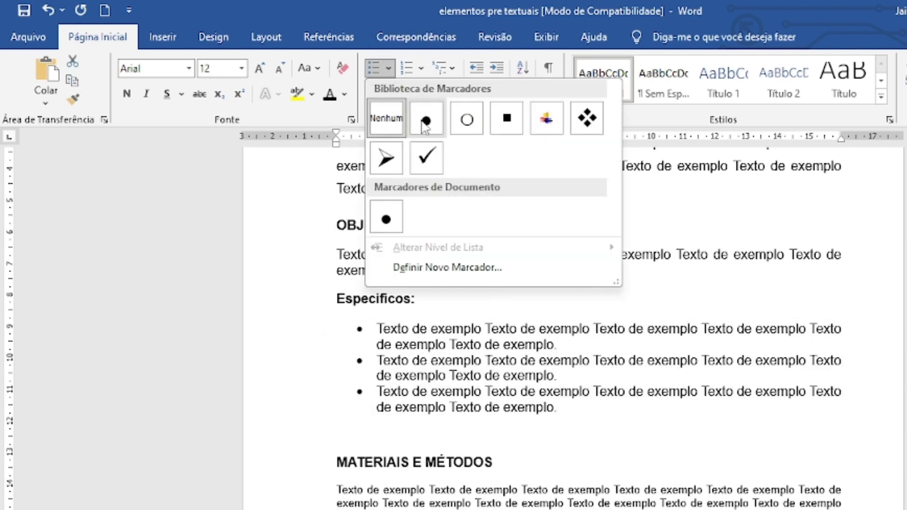
left_click(427, 121)
left_click(465, 94)
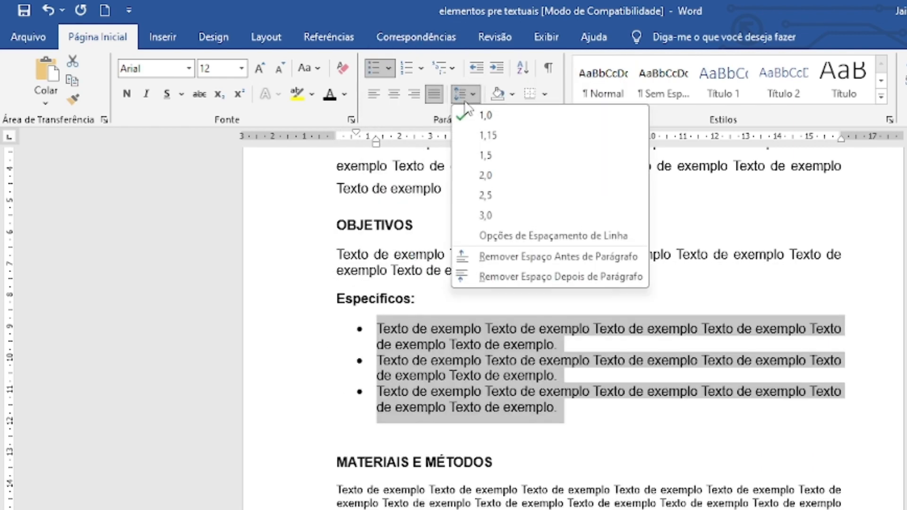
left_click(490, 160)
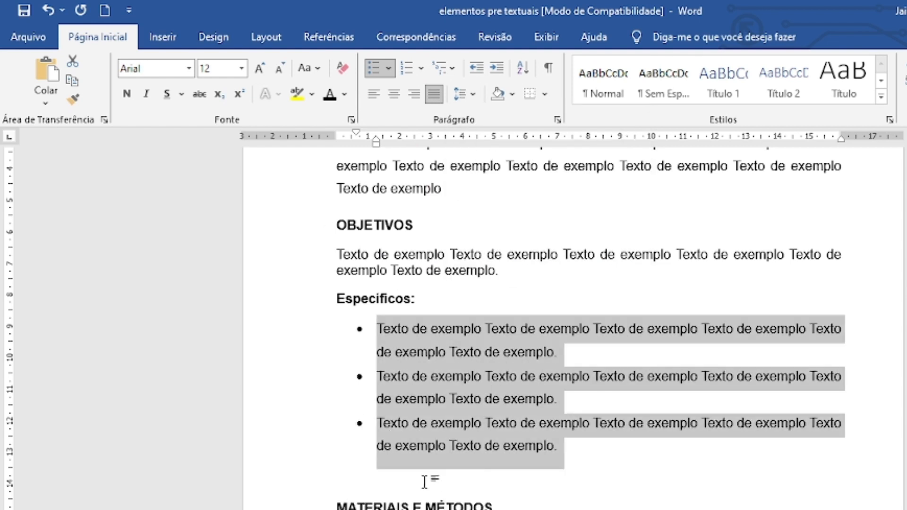
Delete the empty line above MATERIAIS E MÉTODOS and set the first OBJETIVOS paragraph's line spacing to 1,5.
left_click(402, 472)
key("BackSpace")
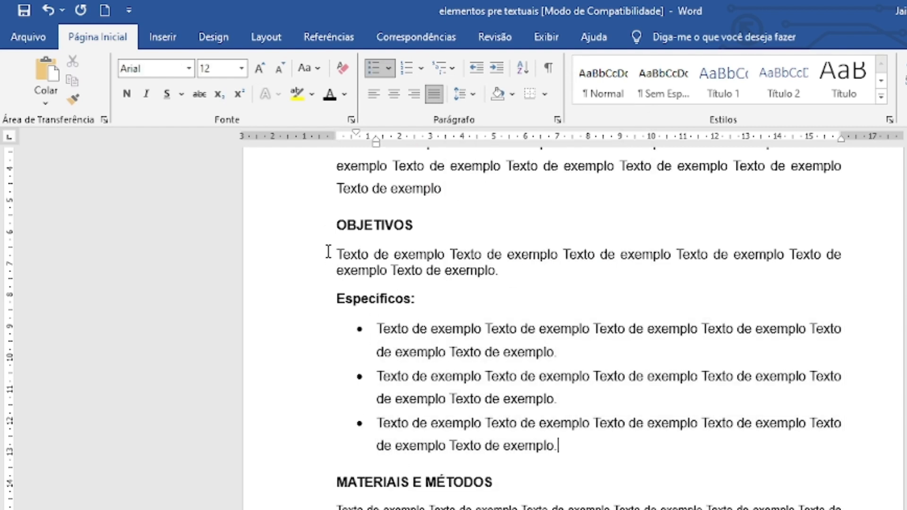
left_click_drag(328, 251, 502, 279)
left_click(466, 93)
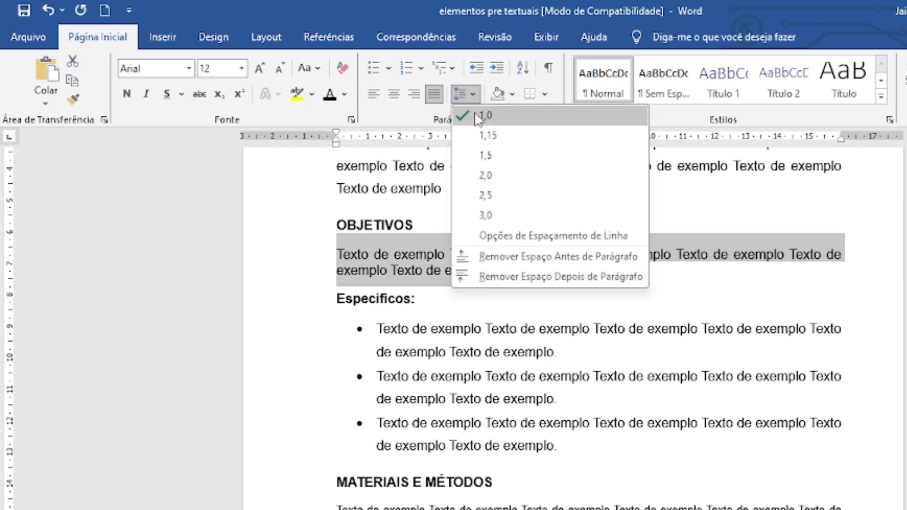
left_click(485, 155)
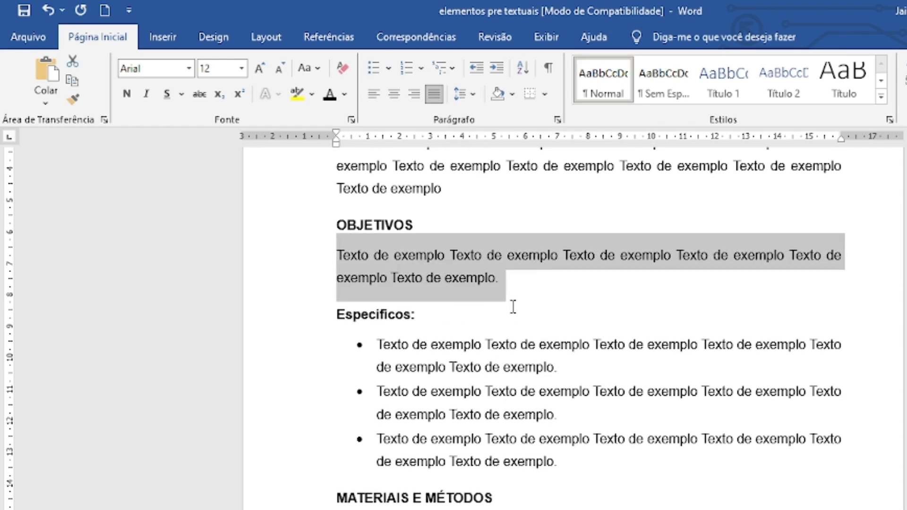
left_click(551, 302)
scroll(627, 337, "up", 2)
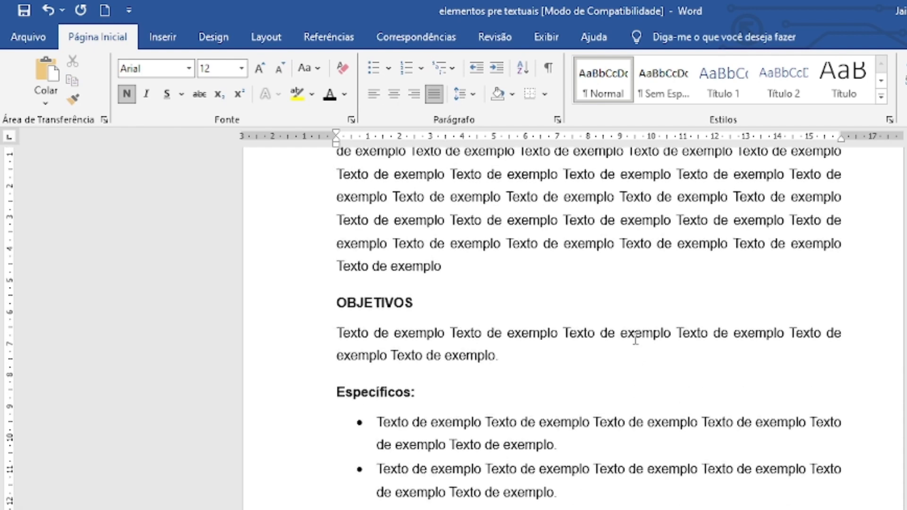
Set the paragraph under MATERIAIS E MÉTODOS to 1,5 line spacing and font size 12.
scroll(630, 338, "down", 8)
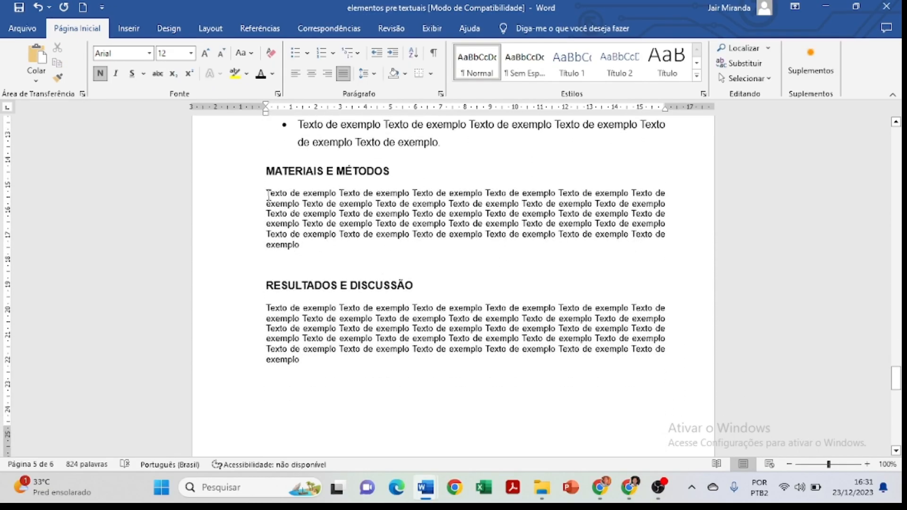
left_click_drag(268, 194, 301, 247)
left_click(367, 73)
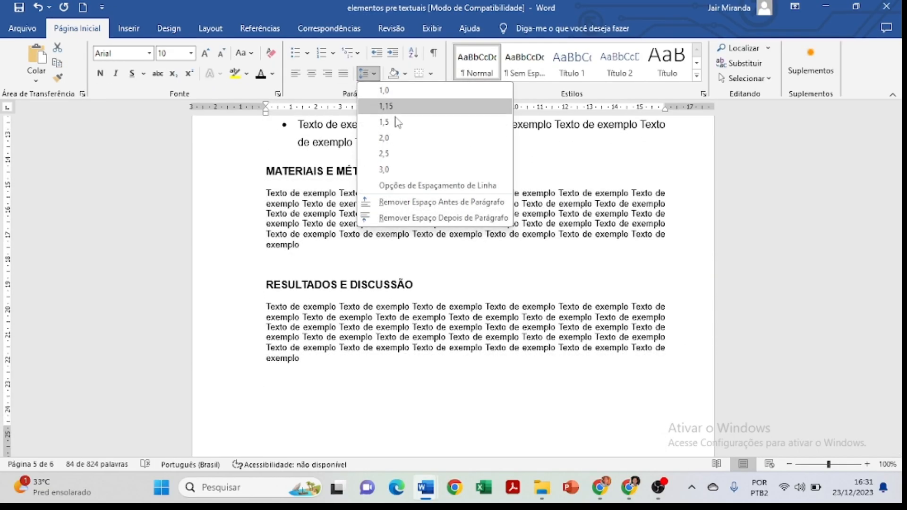
left_click(396, 121)
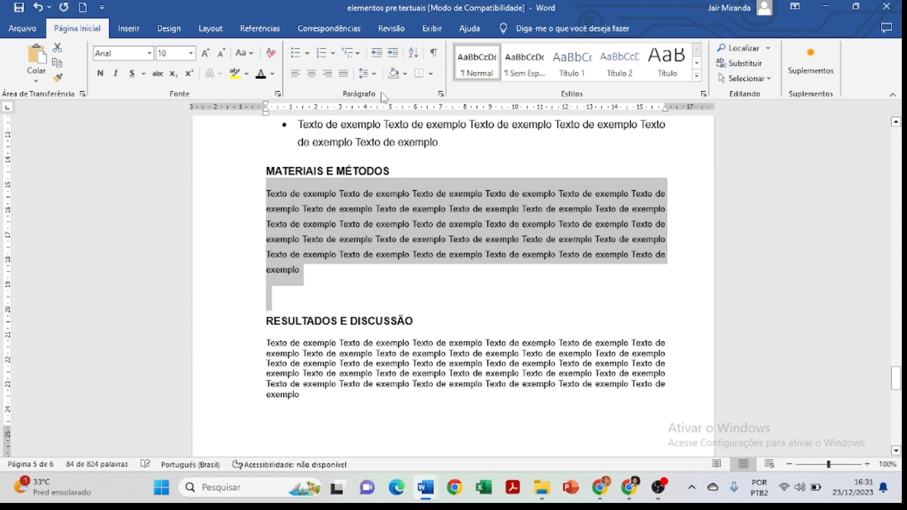
left_click(204, 53)
left_click(204, 53)
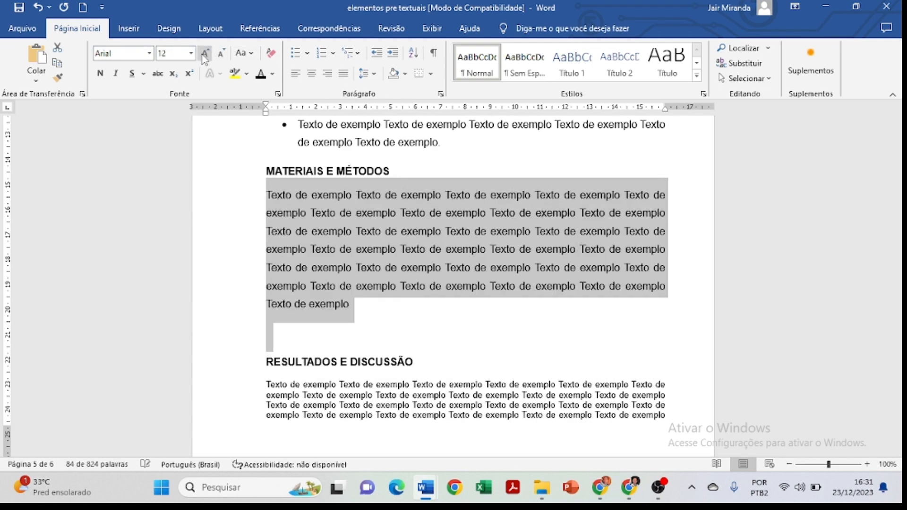
Give the MATERIAIS E MÉTODOS paragraph a first-line indent and delete the empty line above RESULTADOS E DISCUSSÃO.
left_click(441, 94)
left_click(506, 186)
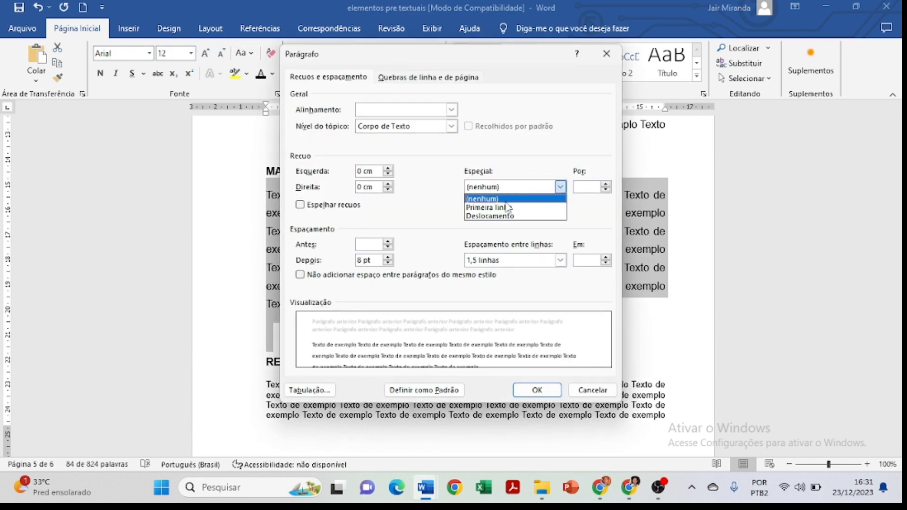
left_click(508, 205)
left_click(537, 390)
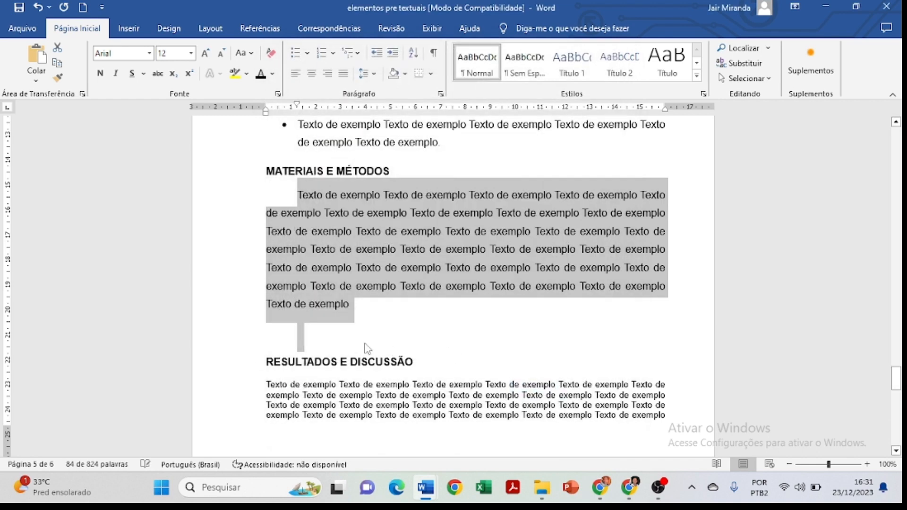
left_click(308, 326)
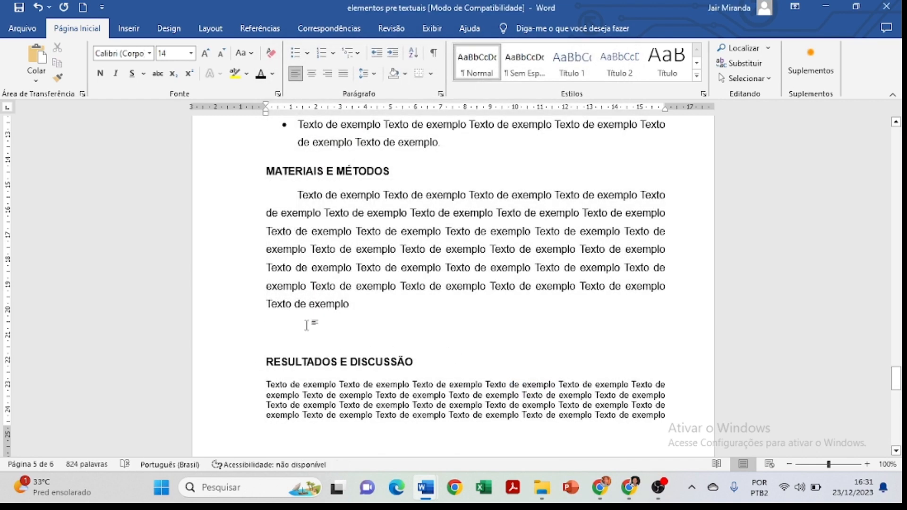
key("BackSpace")
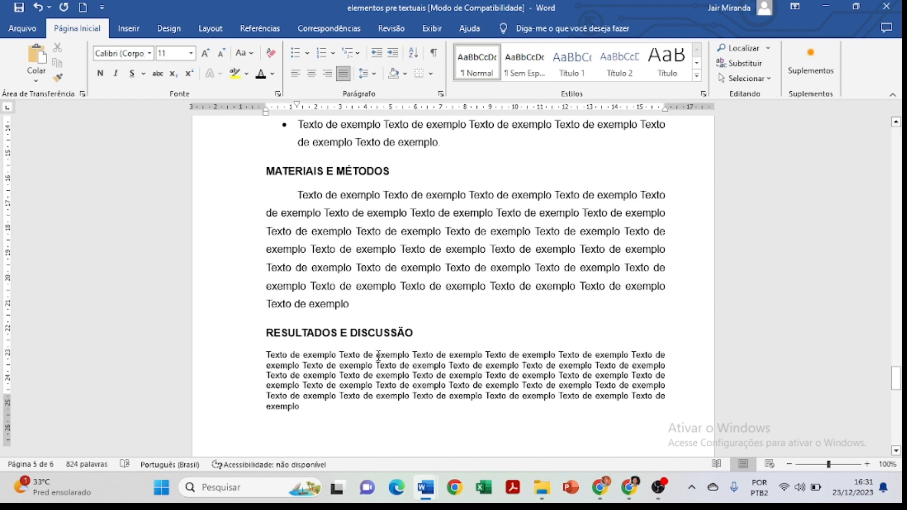
Set the line spacing of the paragraph under RESULTADOS E DISCUSSÃO to 1,5.
scroll(379, 361, "down", 4)
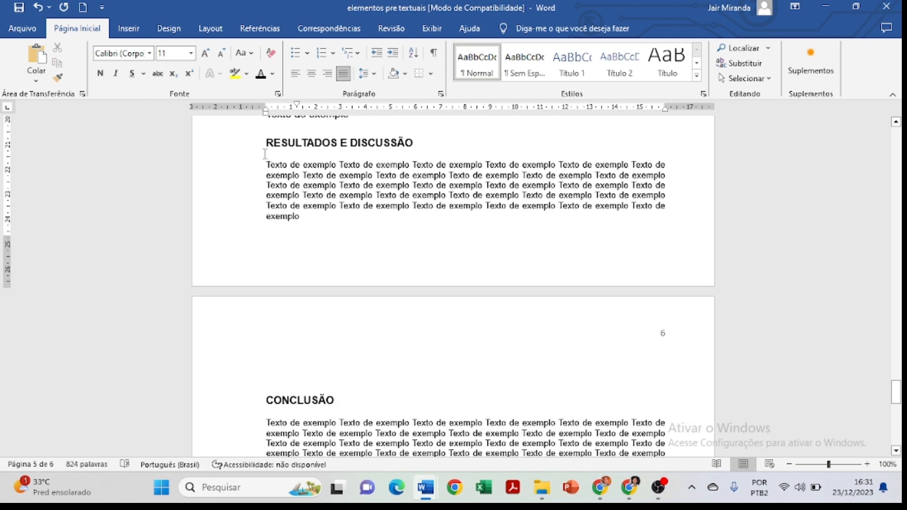
left_click_drag(267, 165, 328, 247)
left_click(328, 247)
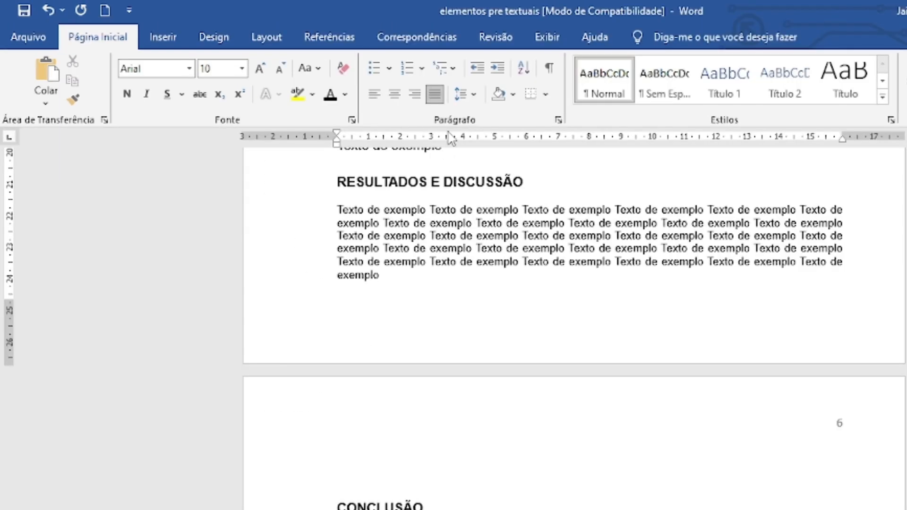
left_click(461, 94)
left_click(491, 152)
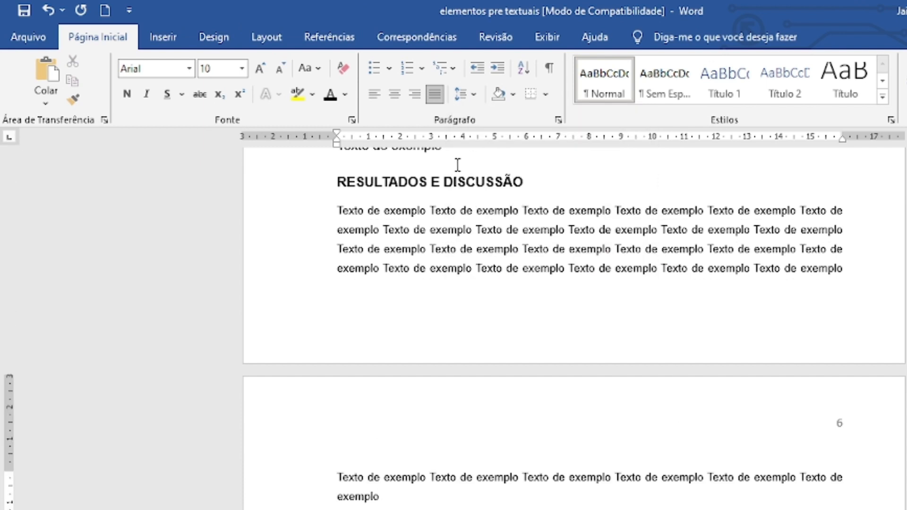
Set the whole RESULTADOS E DISCUSSÃO paragraph, which continues onto the following page, to font size 12.
left_click(266, 69)
left_click(266, 68)
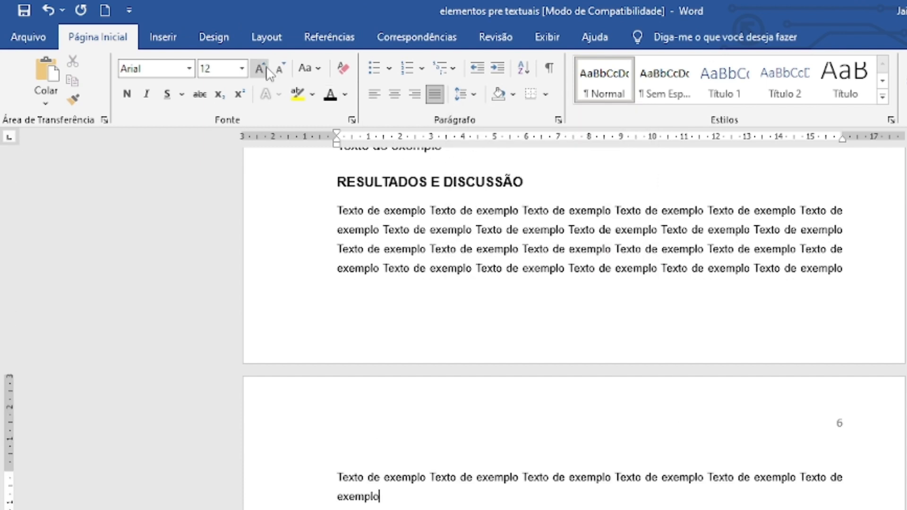
left_click(467, 230)
left_click_drag(334, 212, 392, 501)
left_click(260, 69)
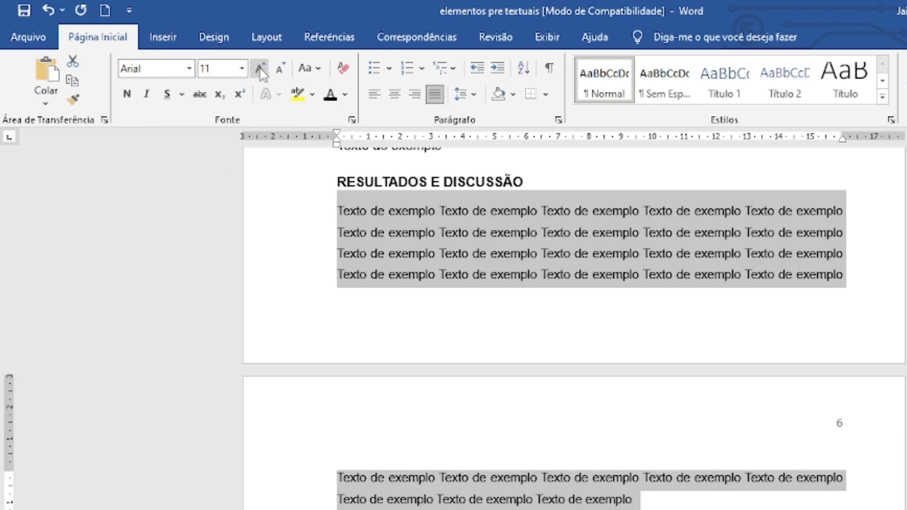
left_click(260, 68)
Apply a 1,25 cm first-line indent to the RESULTADOS E DISCUSSÃO paragraph and clear the selection.
left_click(559, 120)
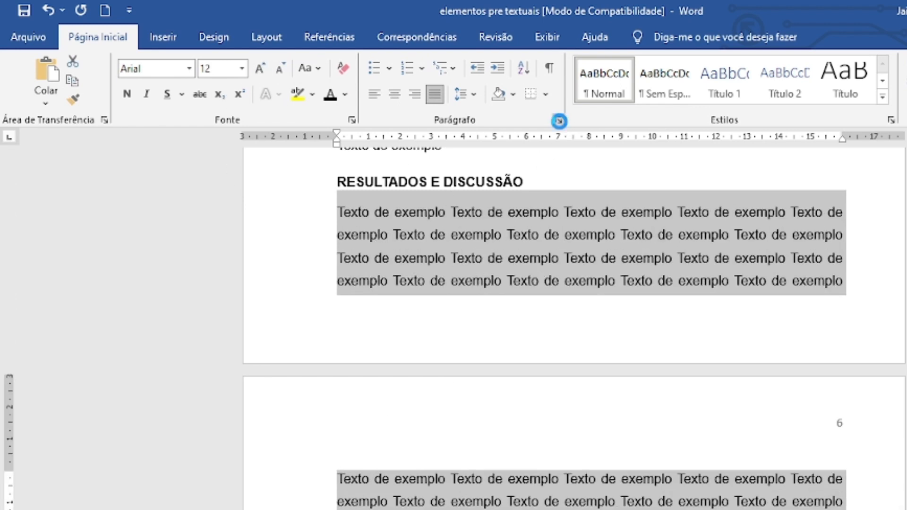
left_click(647, 240)
left_click(655, 261)
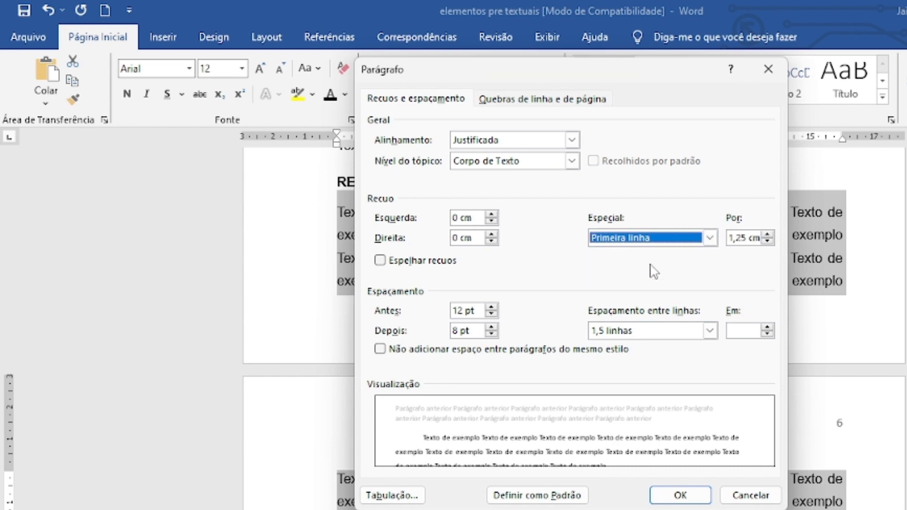
left_click(681, 496)
left_click(568, 501)
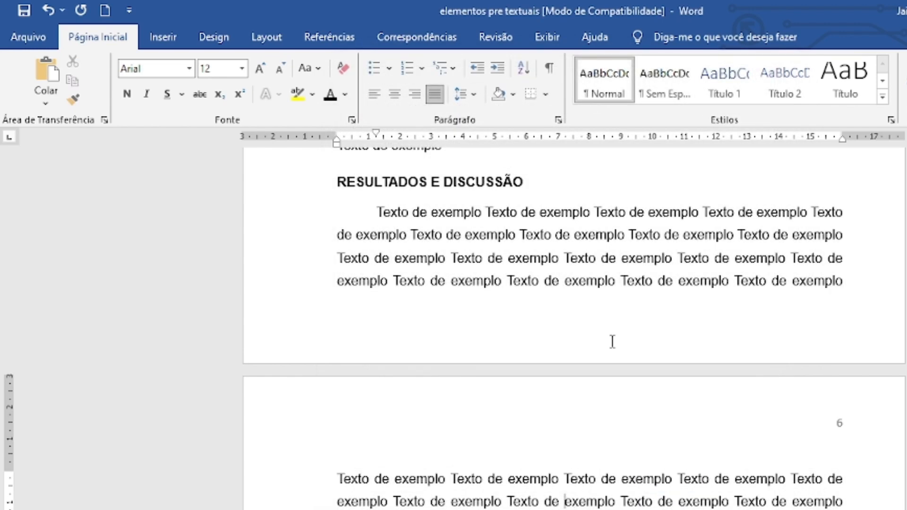
Delete the empty line above the CONCLUSÃO heading.
scroll(612, 342, "up", 2)
scroll(613, 342, "down", 1)
scroll(322, 199, "down", 3)
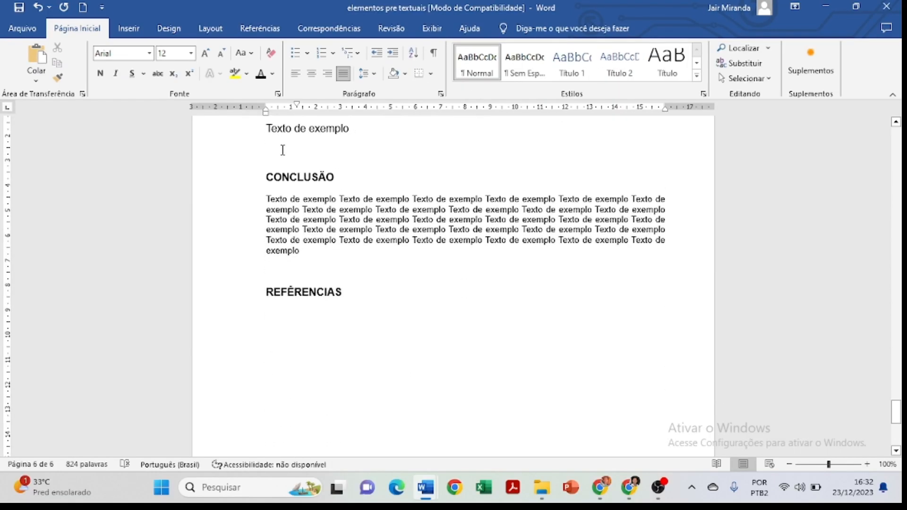
left_click(282, 150)
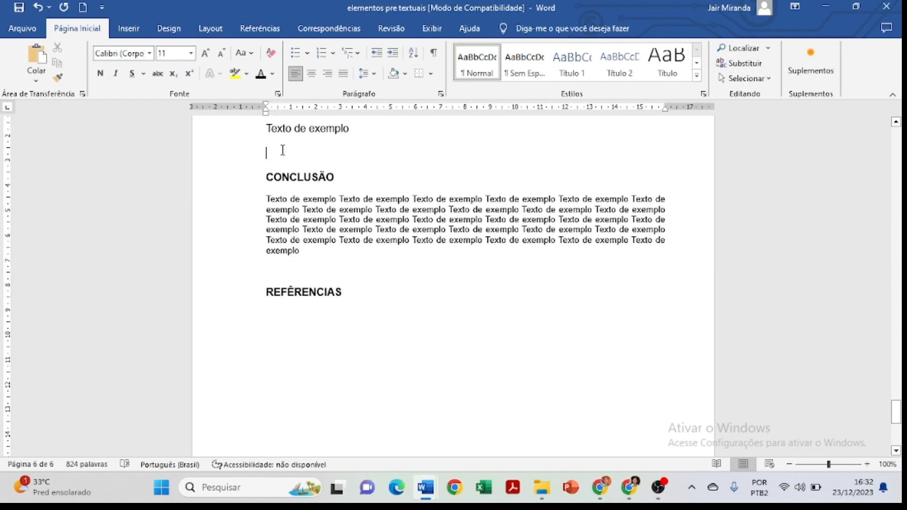
key("BackSpace")
Set the paragraph under CONCLUSÃO to 1,5 line spacing and font size 12.
left_click_drag(266, 178, 310, 234)
left_click(366, 73)
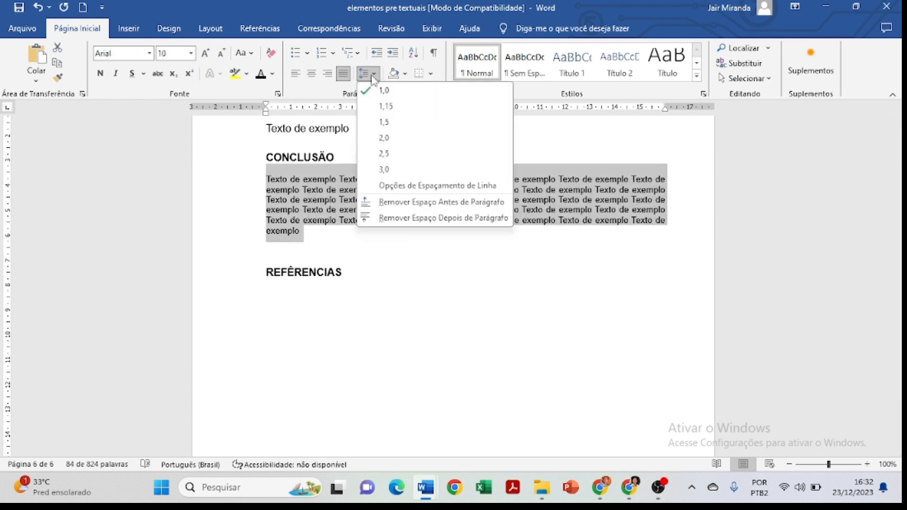
left_click(390, 121)
left_click(205, 53)
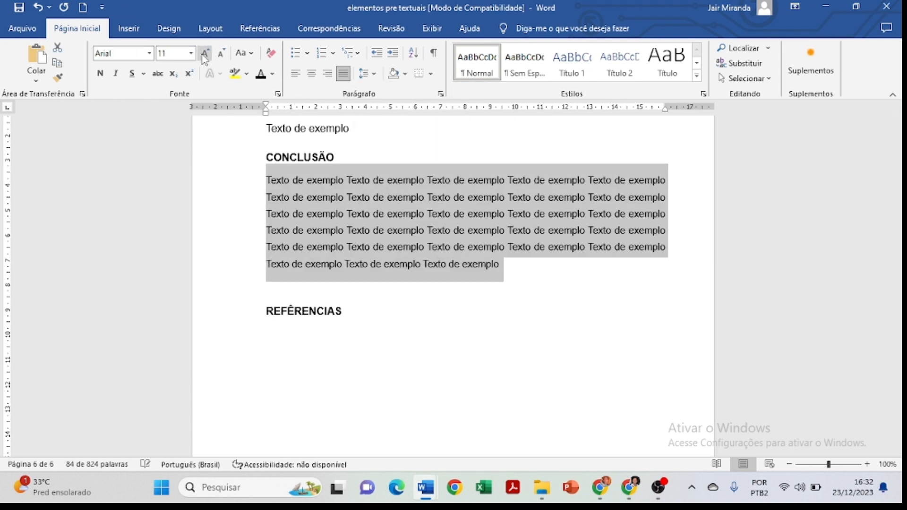
left_click(205, 54)
left_click(366, 74)
left_click(419, 121)
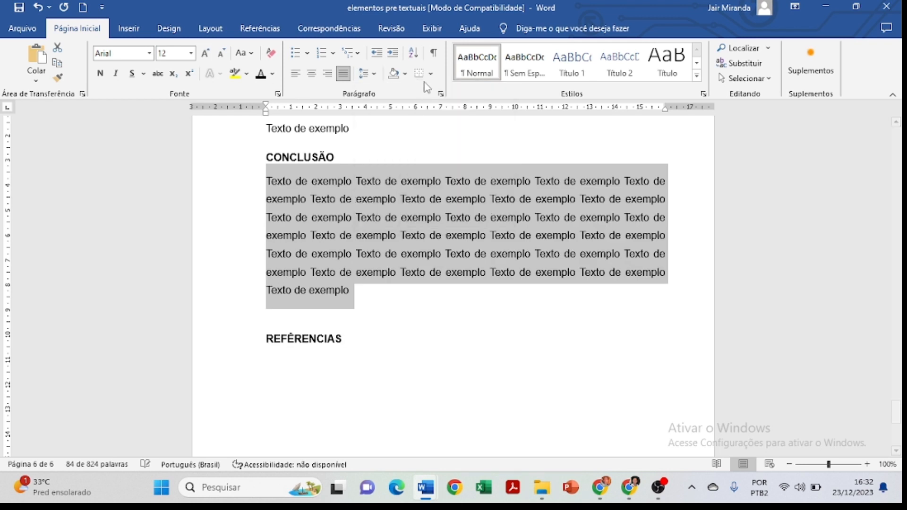
Give the CONCLUSÃO paragraph a first-line indent and delete the empty line above REFÊRENCIAS.
left_click(441, 94)
left_click(560, 187)
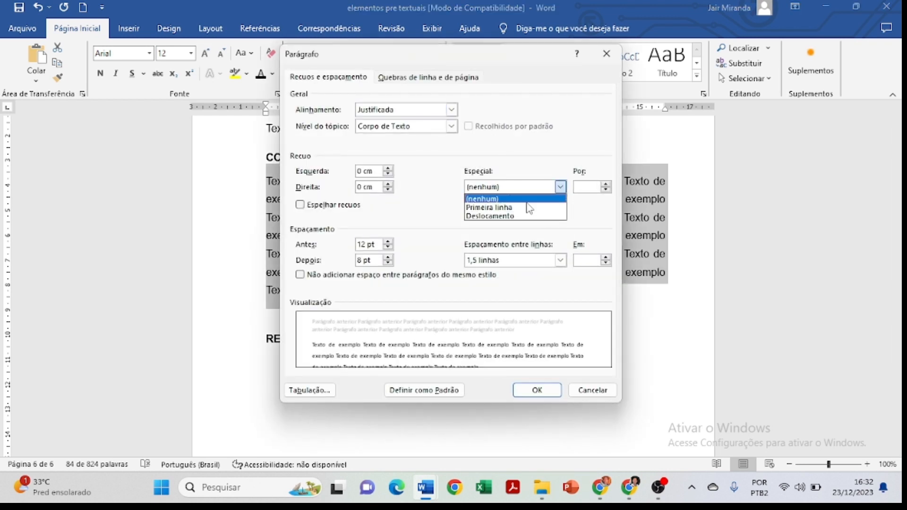
left_click(528, 208)
left_click(522, 390)
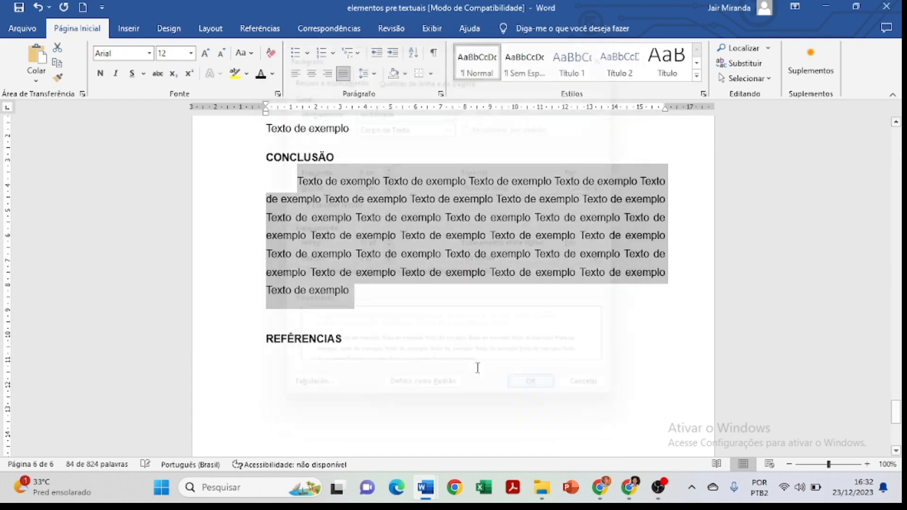
left_click(325, 314)
key("BackSpace")
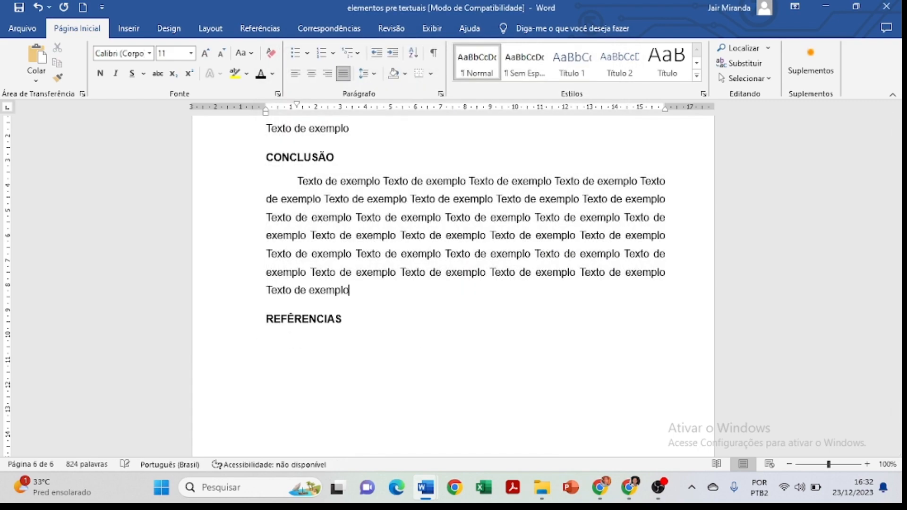
Zoom out to 30% and review the layout of all pages, from the cover through the table of contents to the body text.
scroll(484, 250, "up", 10)
scroll(483, 250, "up", 10)
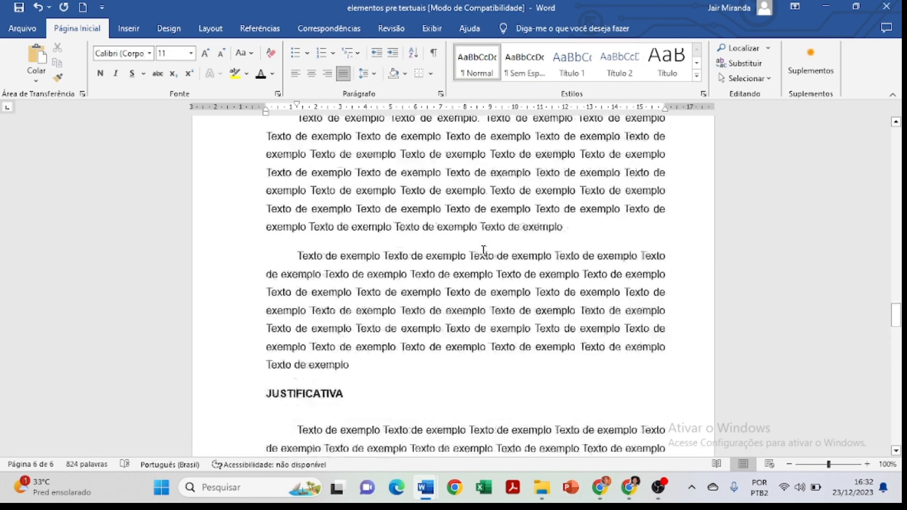
left_click(789, 464)
left_click(789, 464)
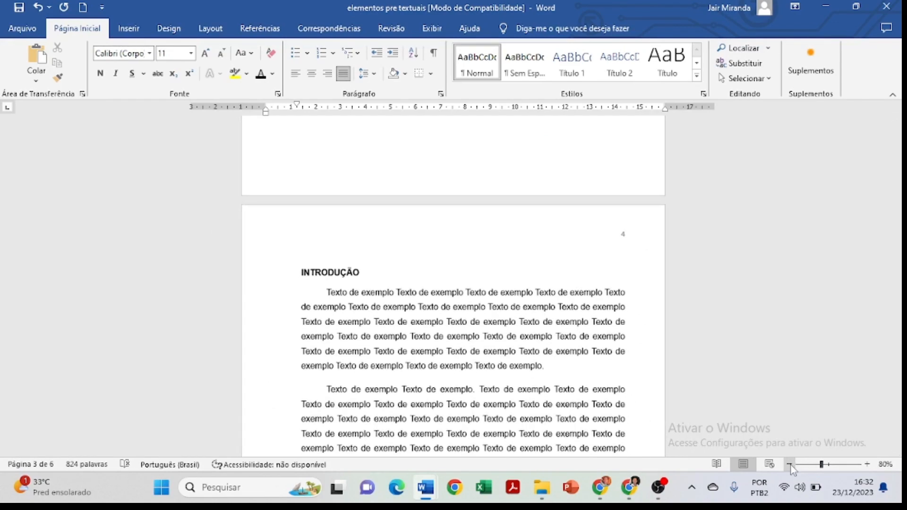
left_click(789, 464)
left_click(789, 465)
left_click(790, 464)
left_click(790, 464)
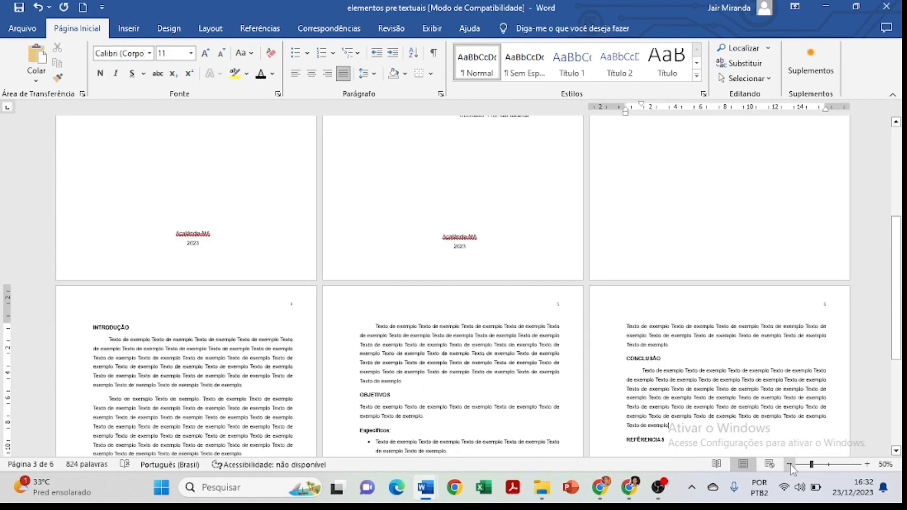
left_click(789, 464)
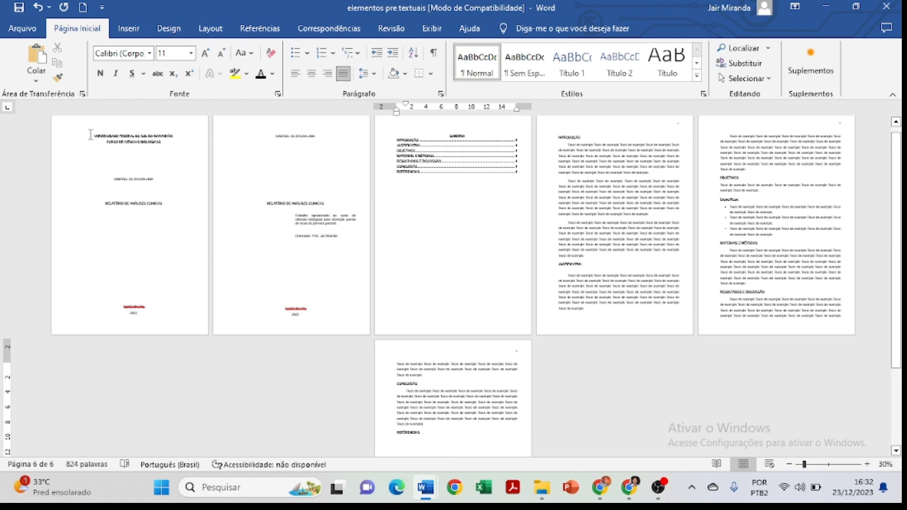
left_click_drag(90, 134, 273, 310)
left_click(627, 166)
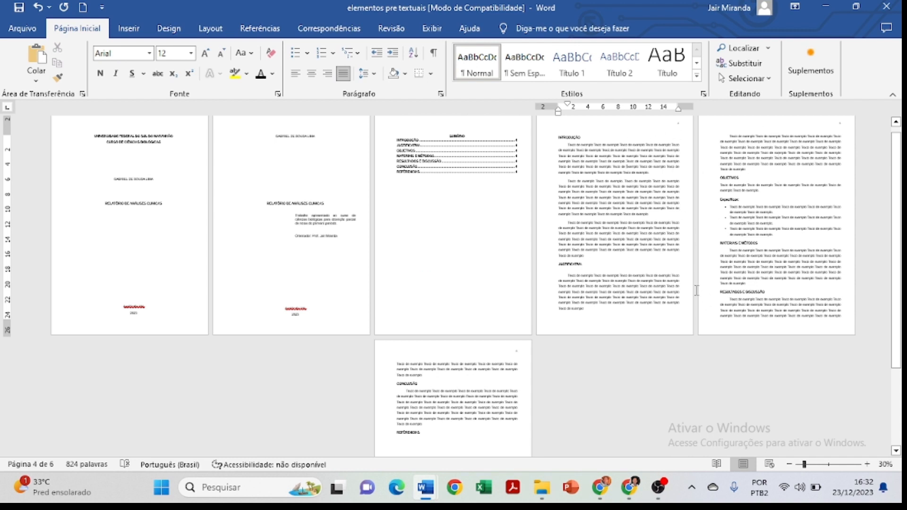
left_click(481, 223)
Update only the page numbers of the SUMÁRIO table of contents.
left_click(867, 464)
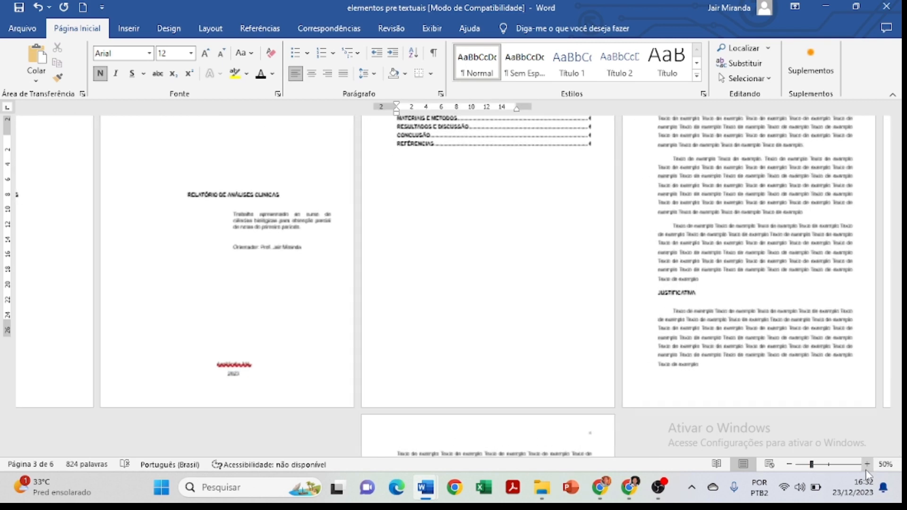
left_click(866, 464)
left_click(867, 465)
scroll(467, 245, "up", 5)
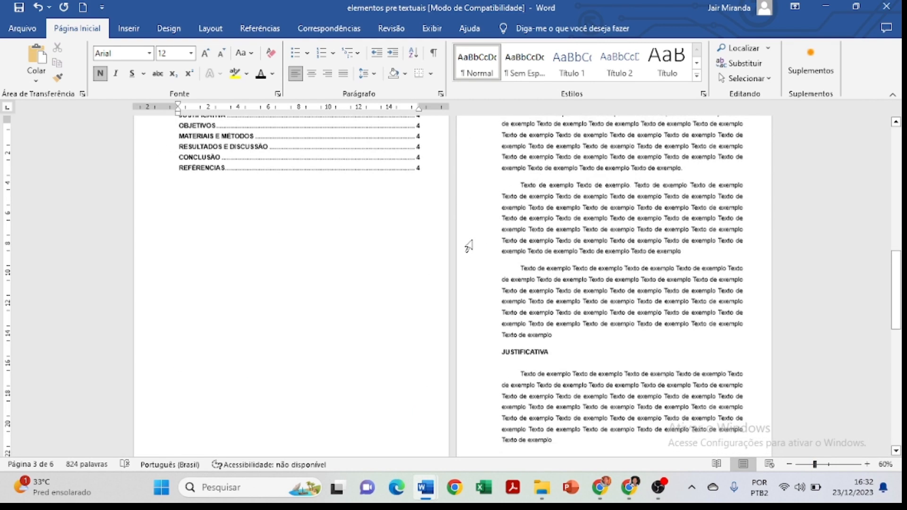
scroll(635, 397, "down", 10)
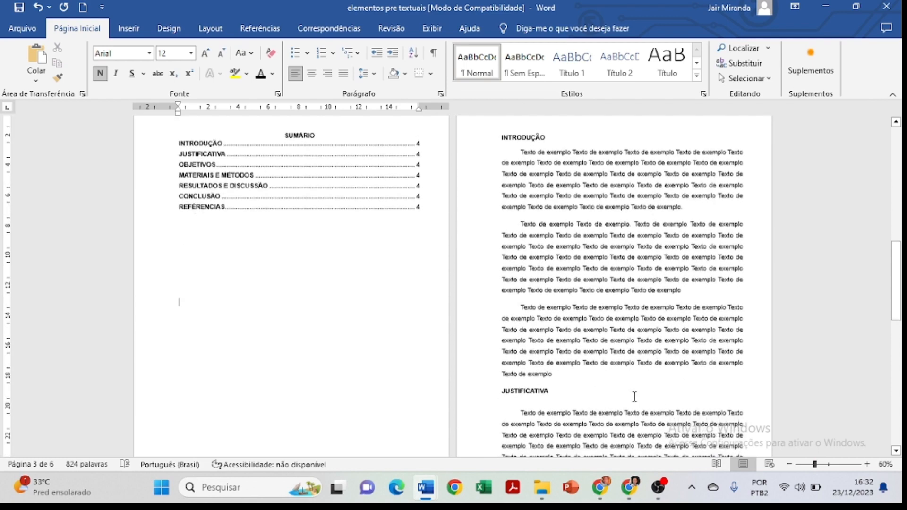
scroll(636, 393, "down", 1)
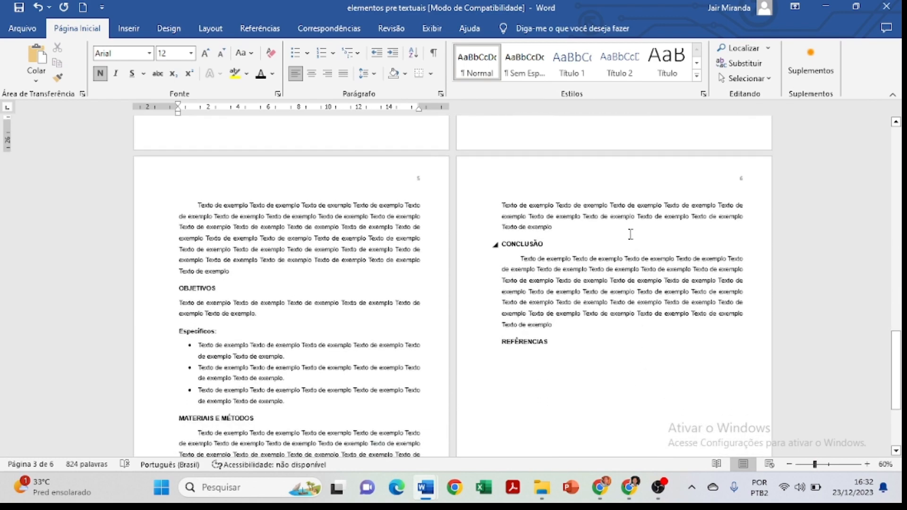
scroll(574, 280, "up", 13)
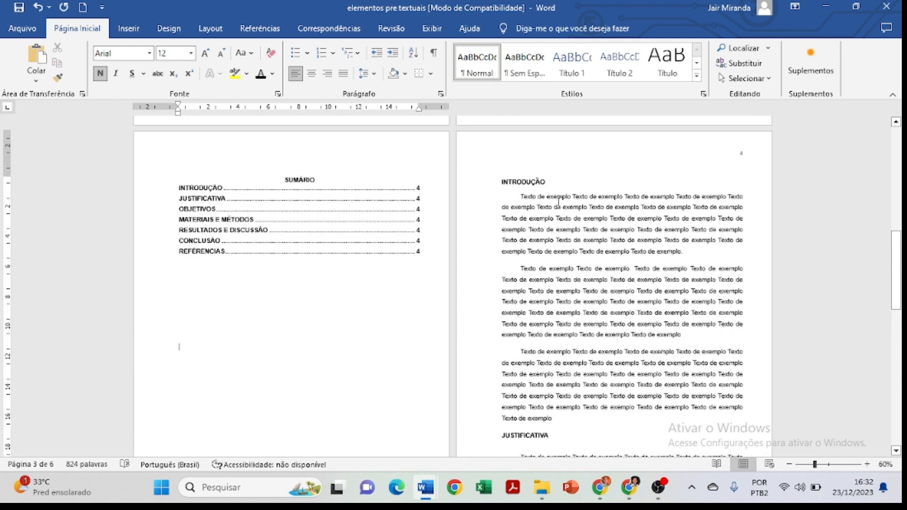
left_click(350, 227)
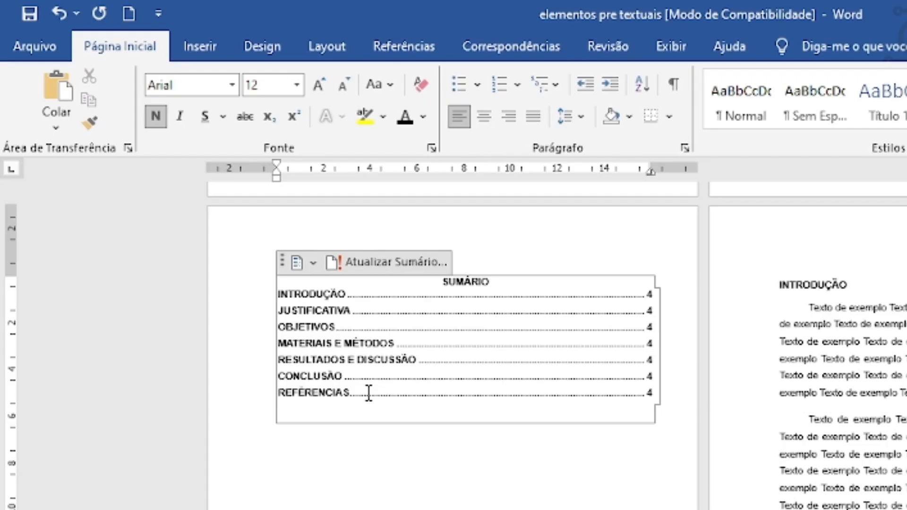
left_click(417, 268)
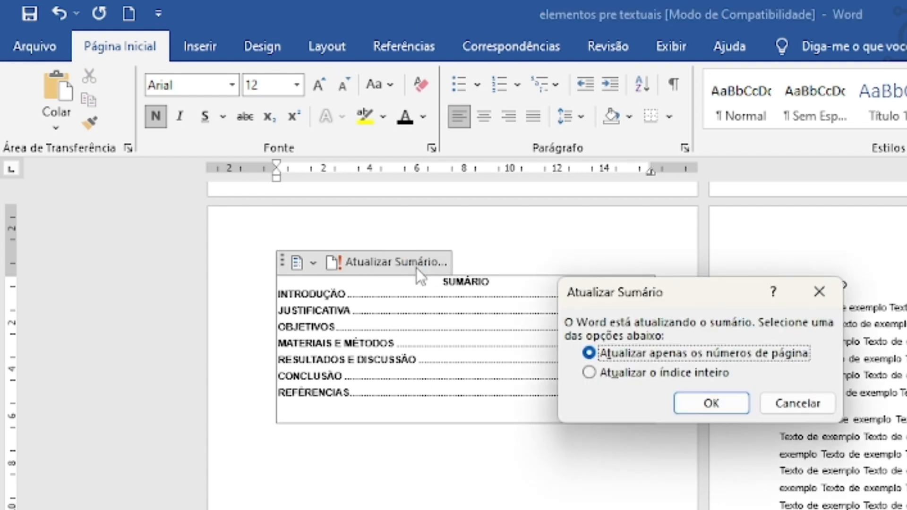
left_click(714, 404)
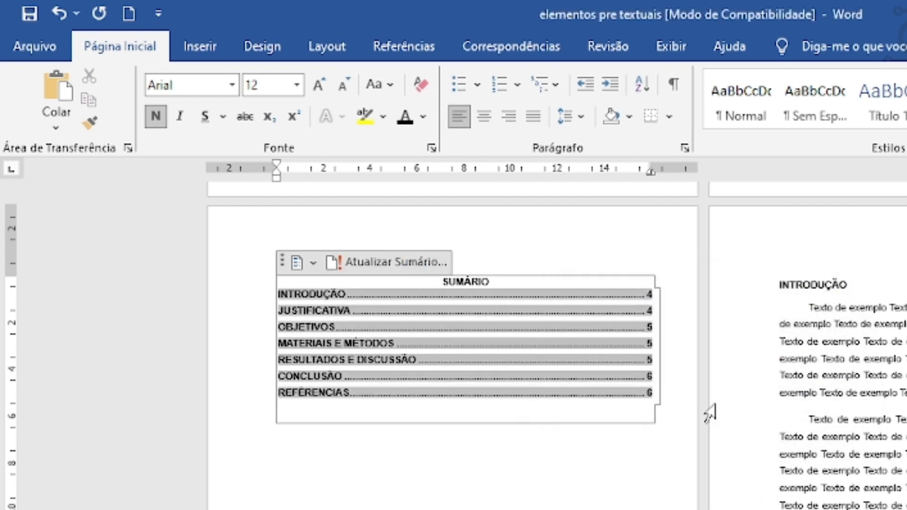
left_click(889, 408)
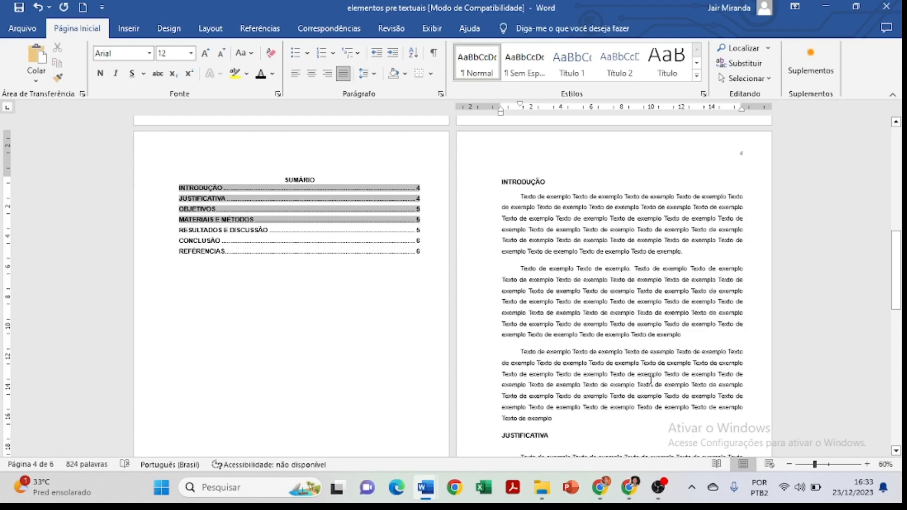
Compare the SUMÁRIO entries with the section pages and review the body text from INTRODUÇÃO to OBJETIVOS at 90% zoom.
scroll(656, 414, "down", 5)
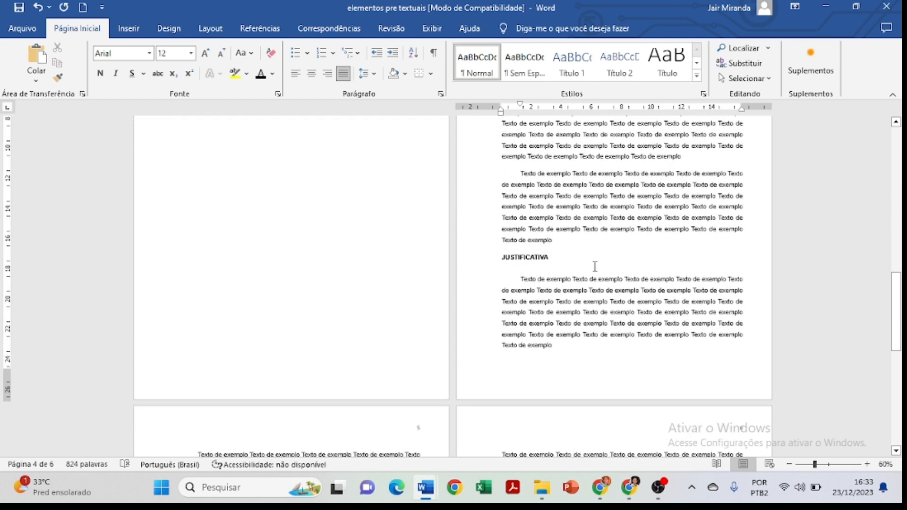
scroll(322, 195, "up", 6)
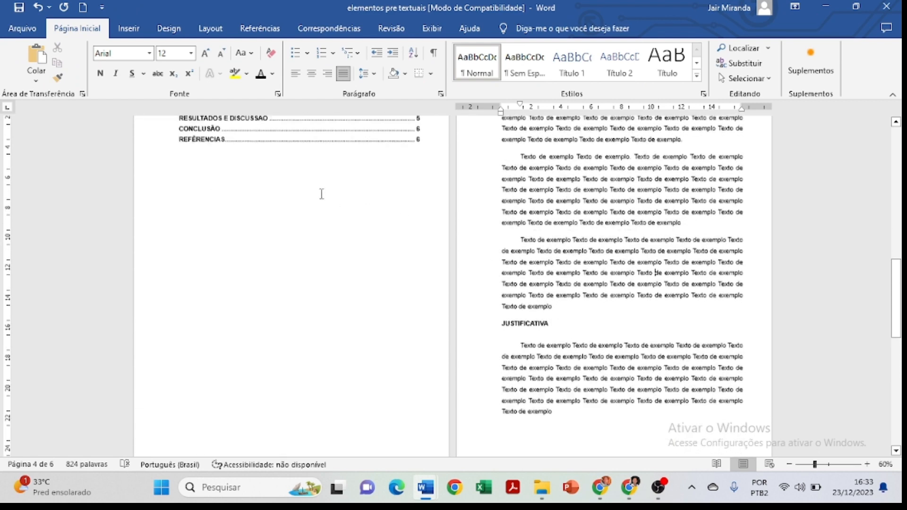
left_click(328, 258)
left_click(533, 280)
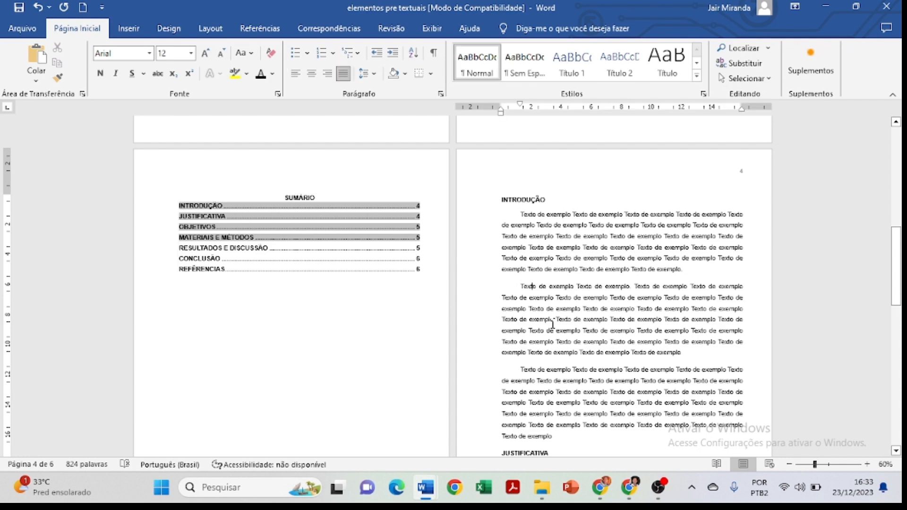
scroll(577, 366, "down", 4)
scroll(661, 401, "up", 2)
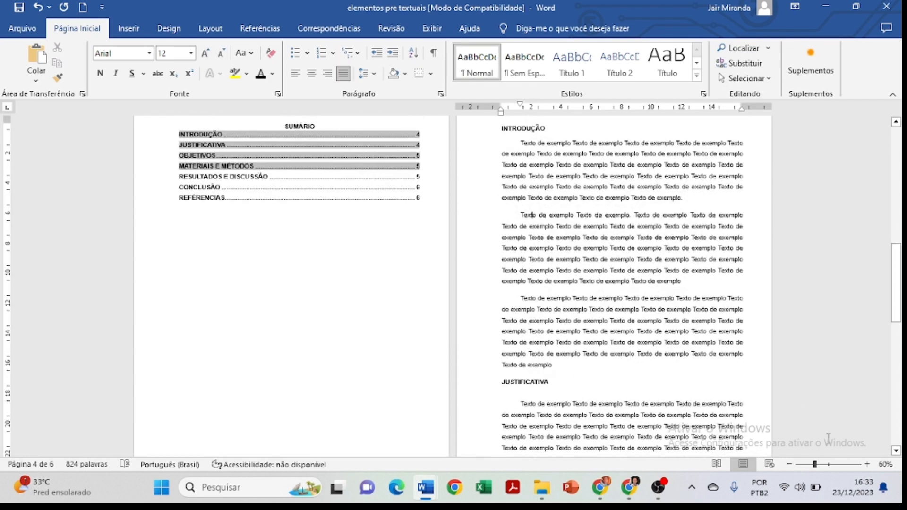
left_click(867, 464)
left_click(867, 464)
left_click(867, 465)
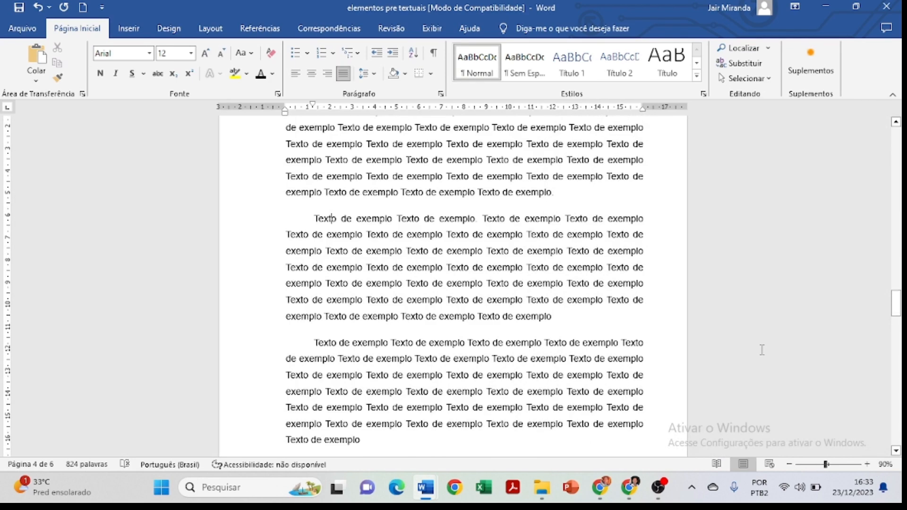
scroll(551, 288, "up", 5)
scroll(552, 283, "down", 12)
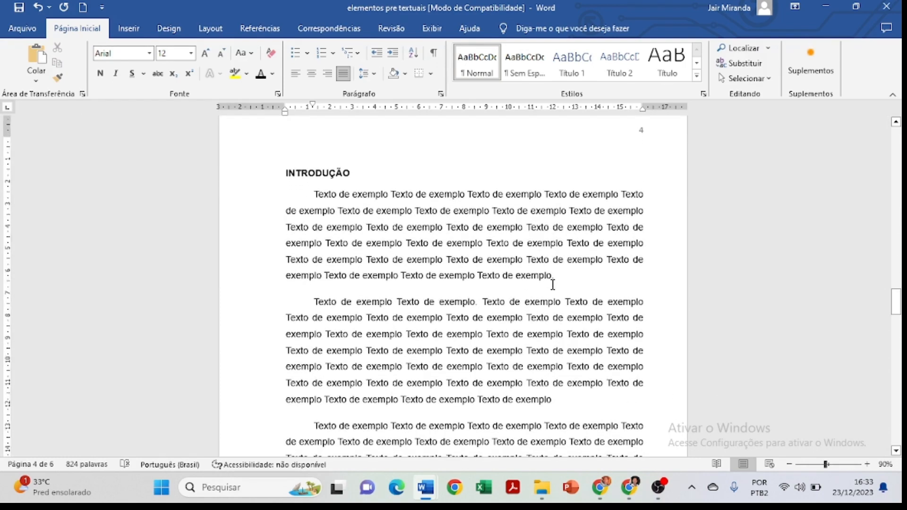
scroll(429, 302, "up", 3)
scroll(430, 302, "up", 10)
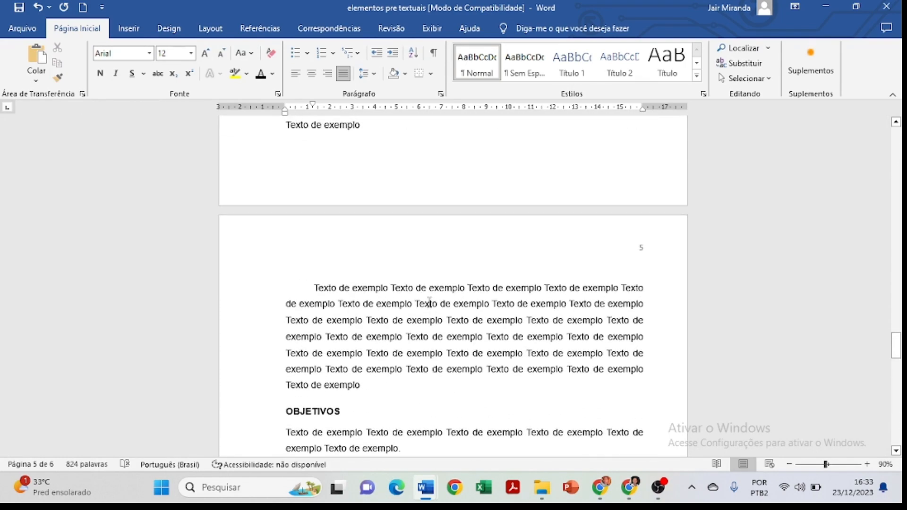
scroll(429, 301, "up", 3)
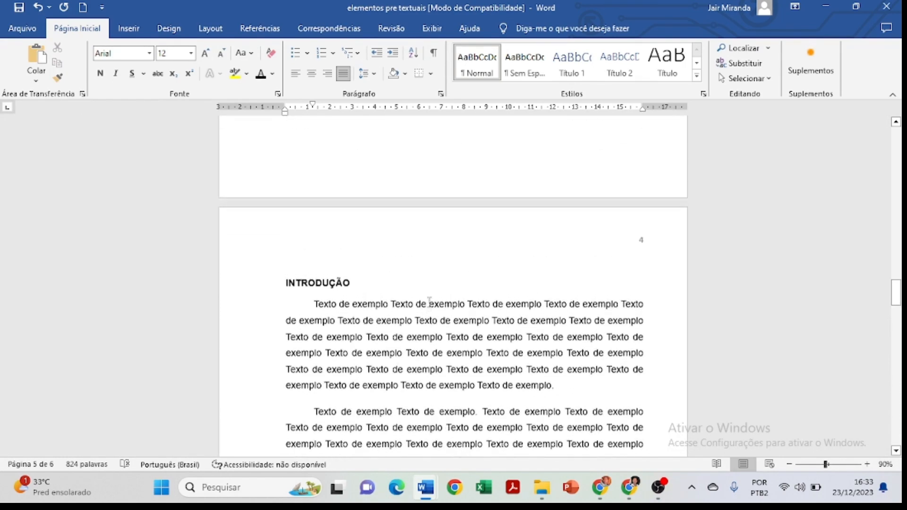
Copy the last INTRODUÇÃO paragraph and paste it twice on a new line above the JUSTIFICATIVA heading.
scroll(430, 303, "down", 12)
scroll(430, 302, "down", 1)
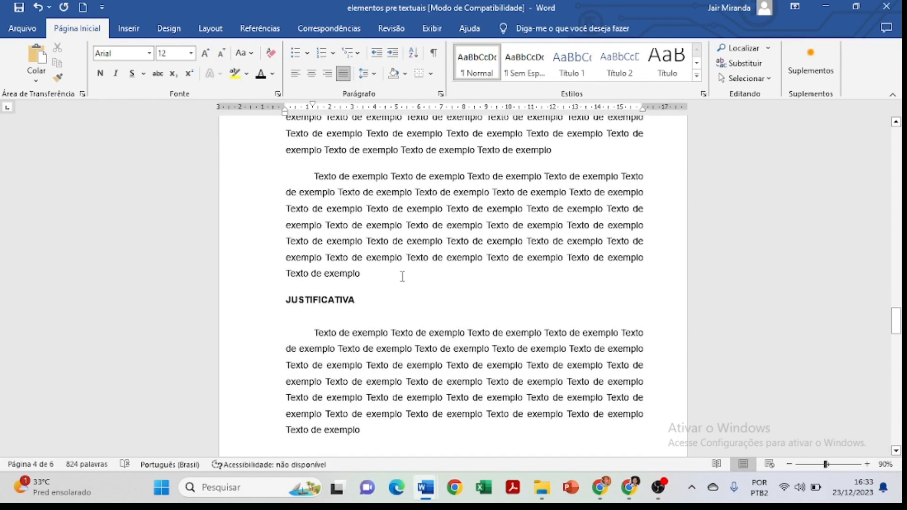
left_click_drag(308, 213, 296, 178)
key("ctrl+c")
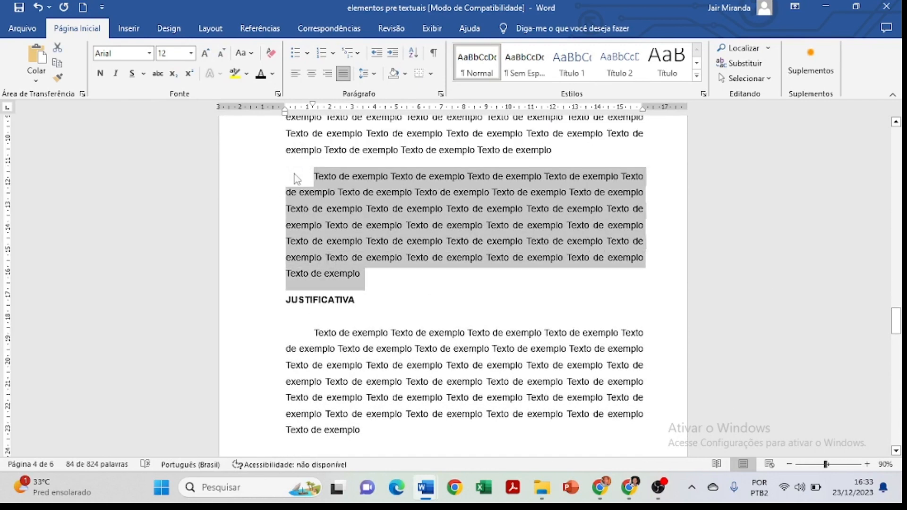
left_click(371, 279)
key("Return")
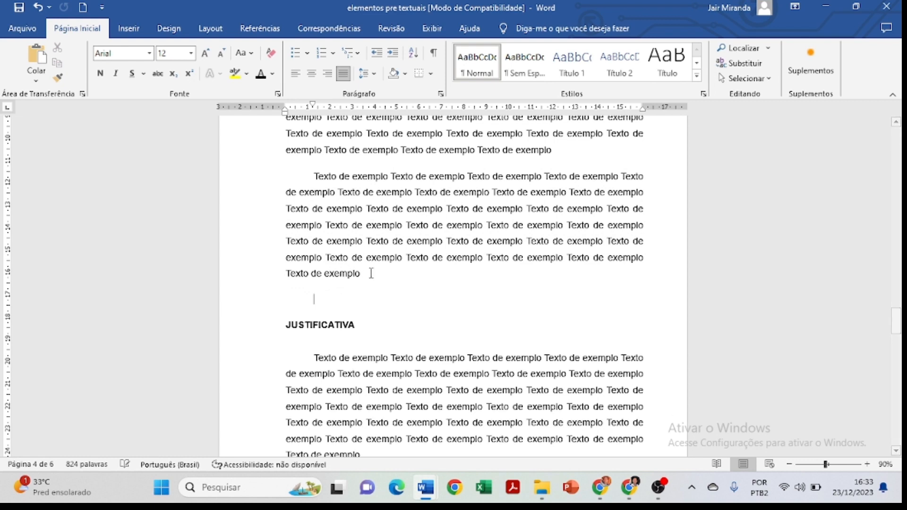
key("ctrl+v")
scroll(371, 273, "down", 5)
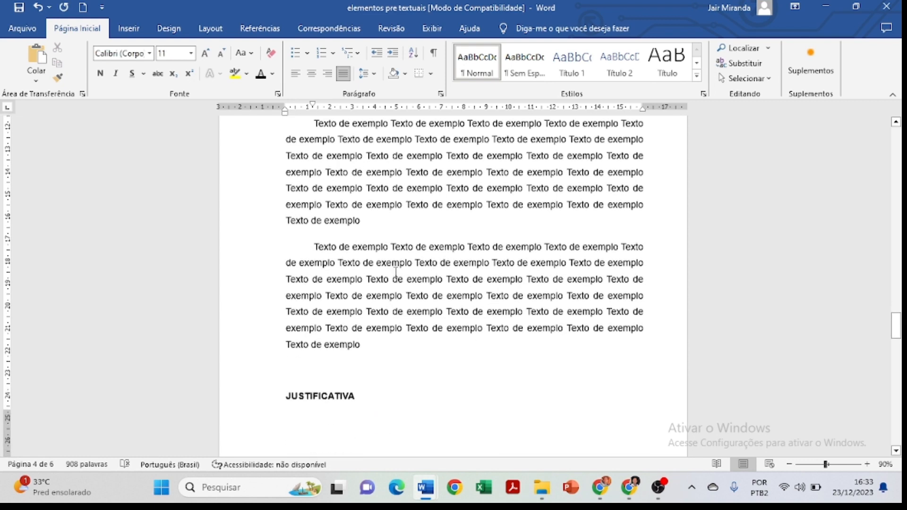
key("ctrl+v")
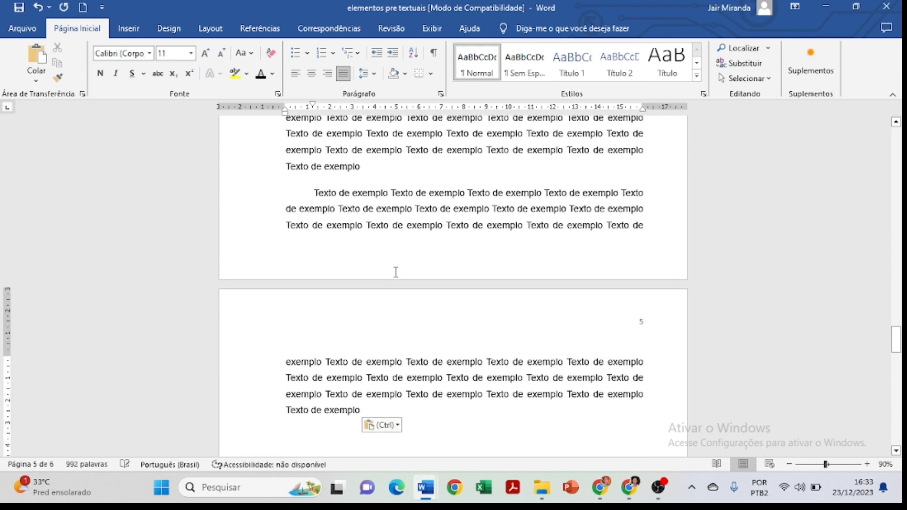
Delete the empty line above the JUSTIFICATIVA heading.
scroll(383, 282, "up", 10)
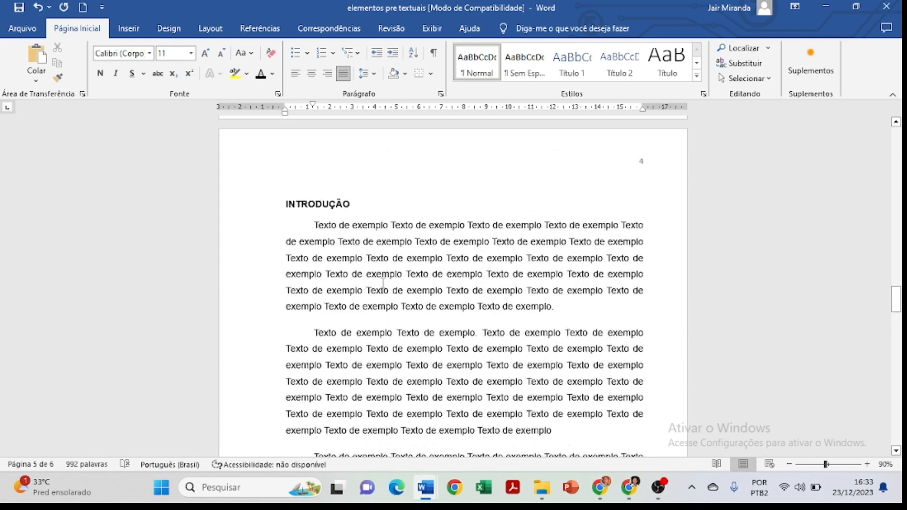
scroll(383, 283, "down", 2)
scroll(382, 283, "down", 4)
scroll(382, 282, "up", 8)
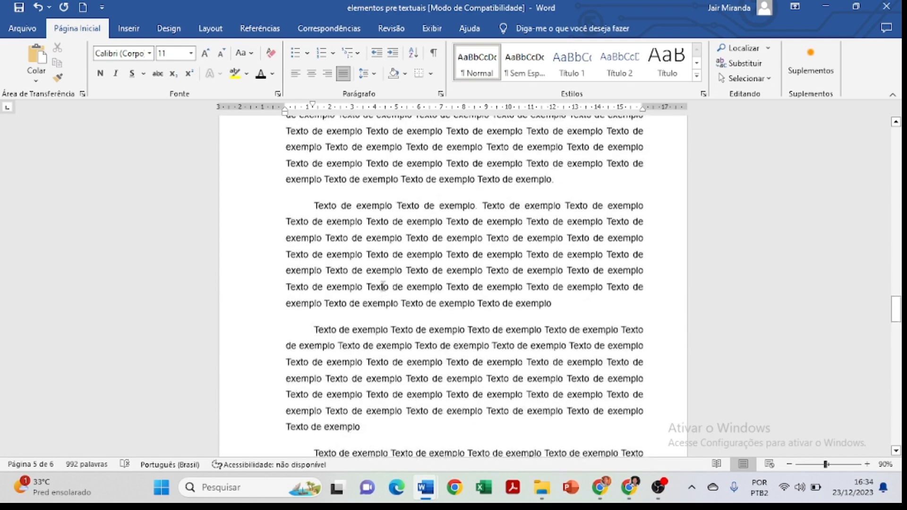
scroll(384, 283, "down", 10)
scroll(382, 283, "down", 15)
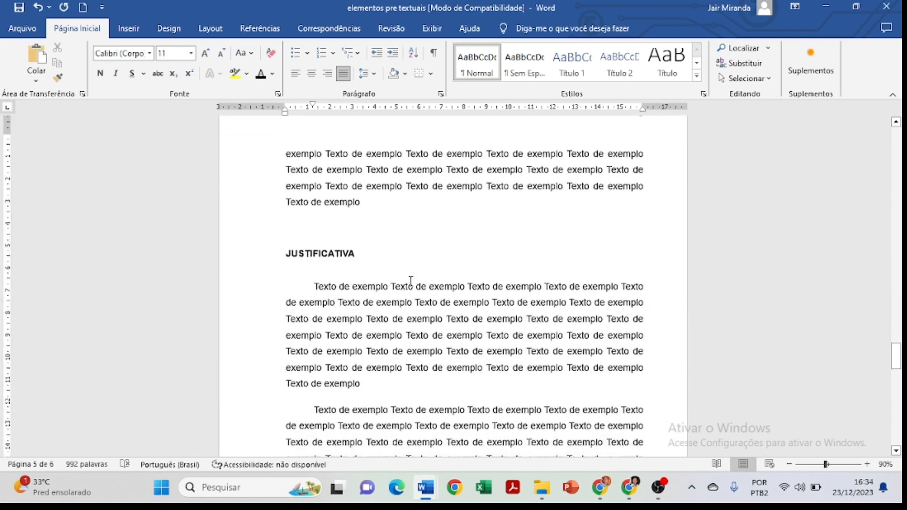
scroll(386, 261, "down", 10)
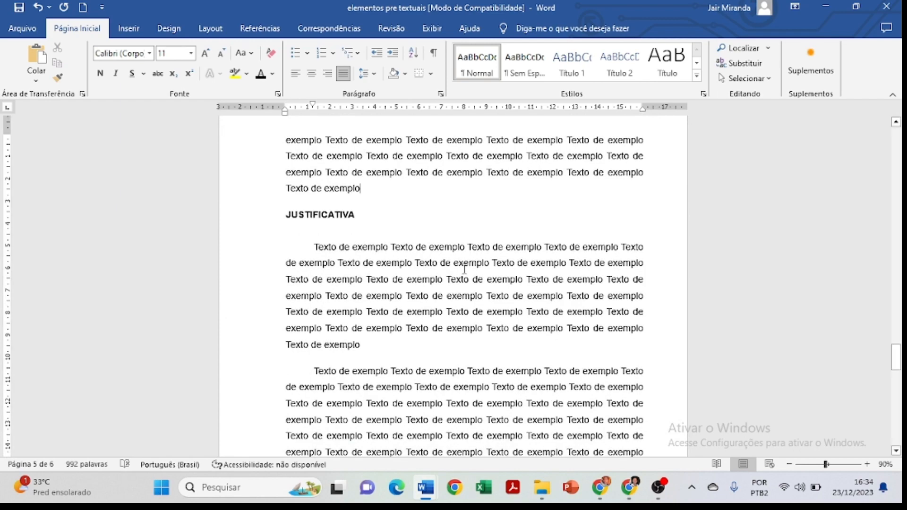
Review the layout of the sections from JUSTIFICATIVA through REFÊRENCIAS.
scroll(479, 295, "down", 12)
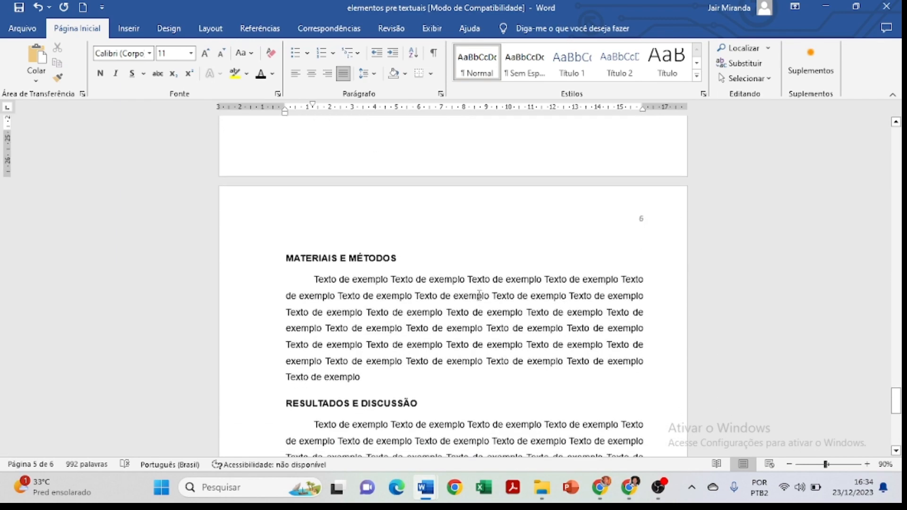
scroll(479, 295, "down", 3)
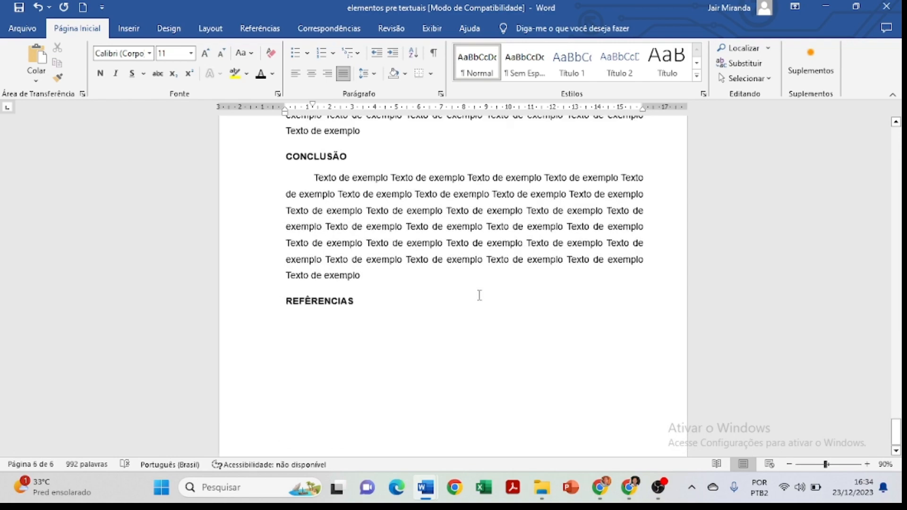
scroll(479, 294, "up", 10)
scroll(479, 294, "up", 15)
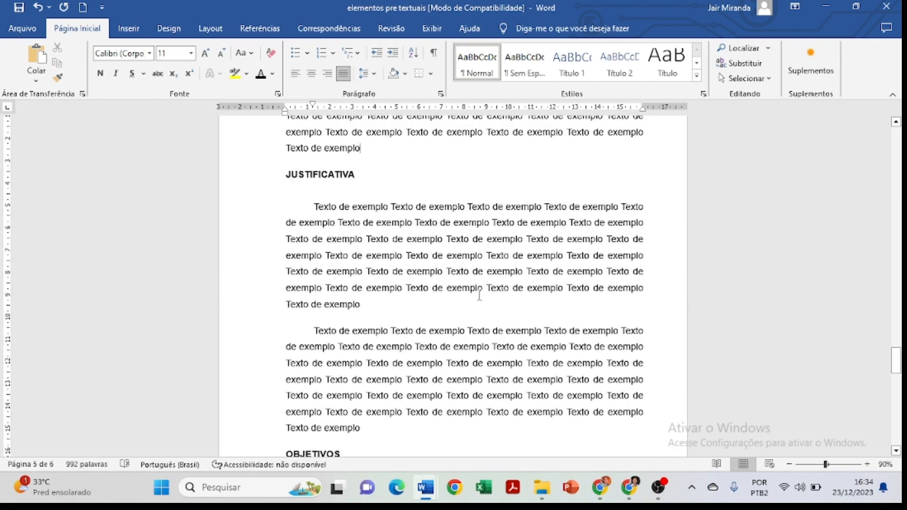
scroll(479, 296, "up", 5)
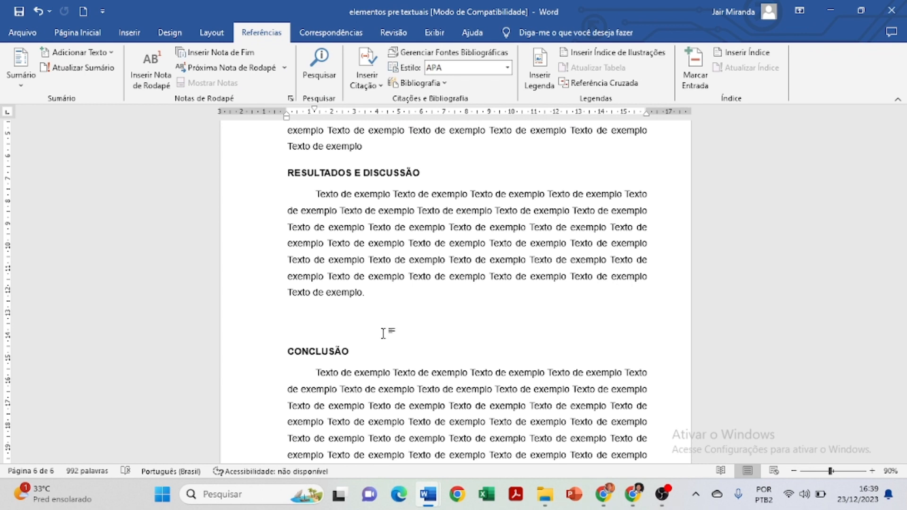
scroll(383, 334, "up", 6)
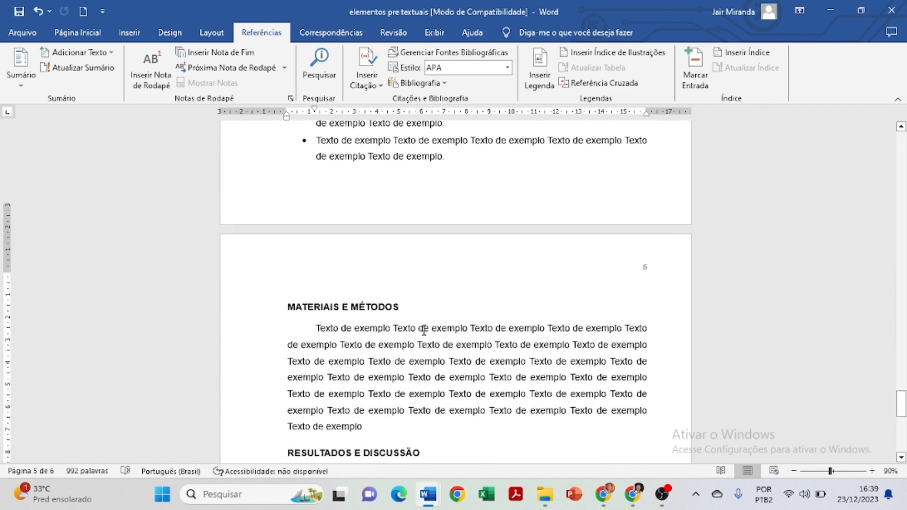
scroll(424, 331, "down", 4)
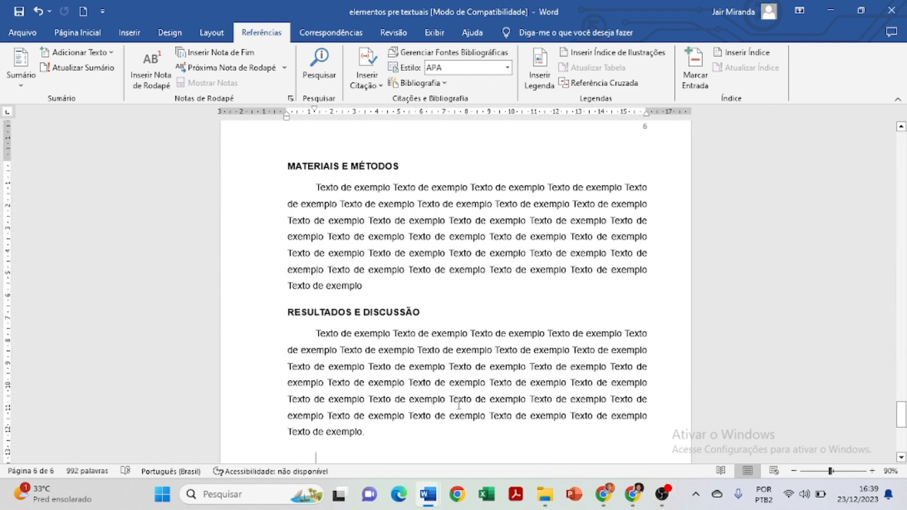
Paste the farm landscape picture on the empty line between the RESULTADOS E DISCUSSÃO paragraph and the CONCLUSÃO heading.
scroll(451, 416, "down", 2)
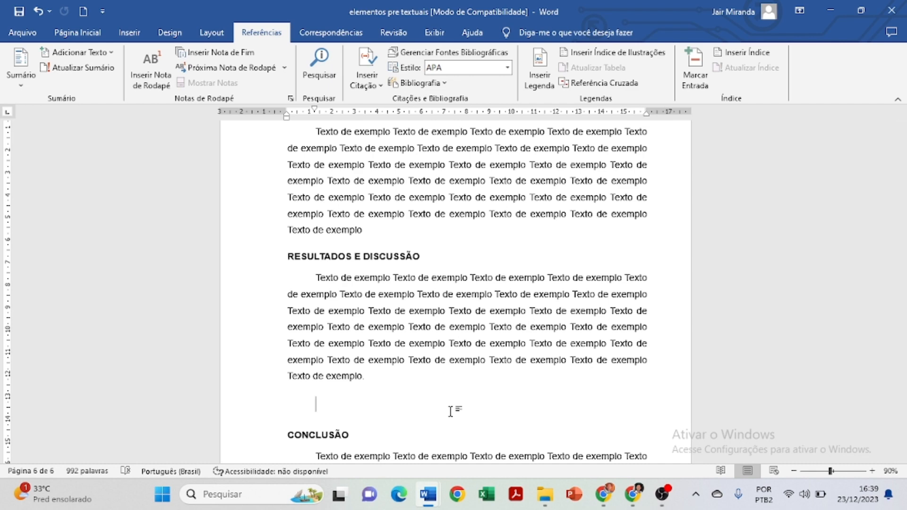
left_click_drag(451, 418, 451, 418)
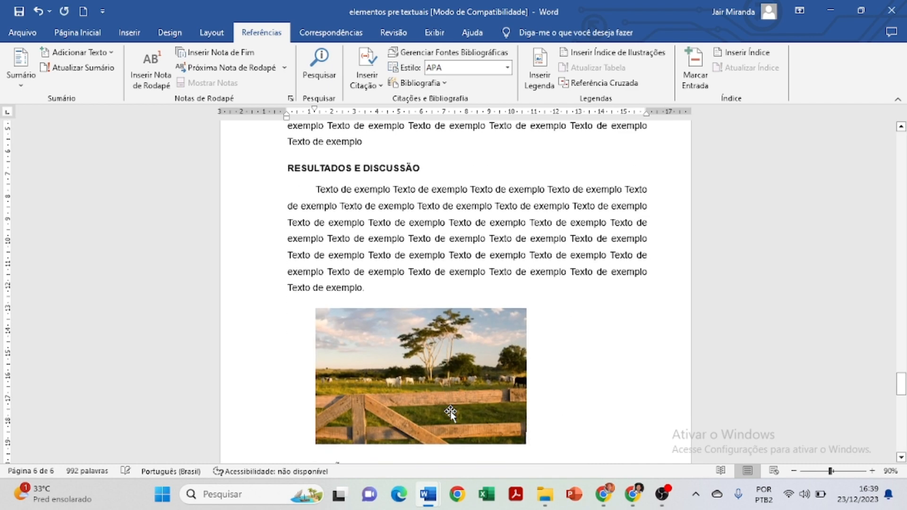
scroll(472, 411, "down", 2)
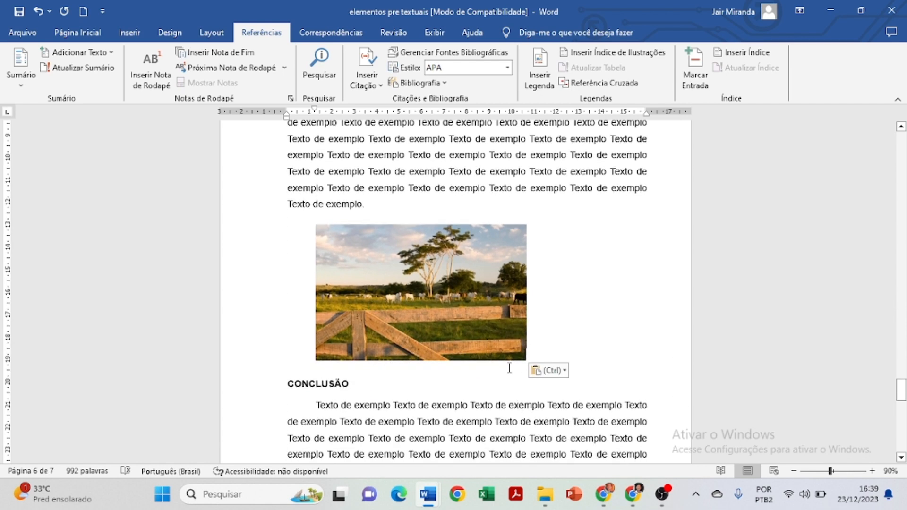
Centre the farm landscape picture horizontally.
left_click(479, 312)
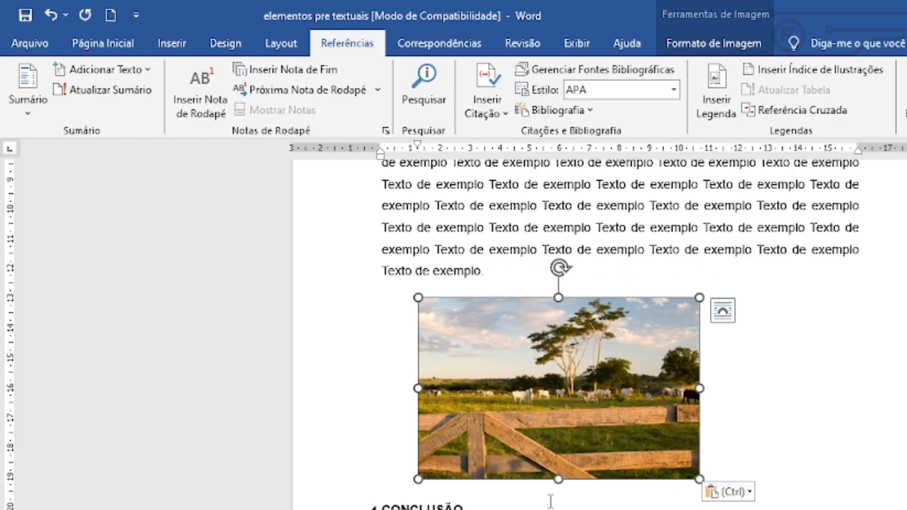
left_click(113, 45)
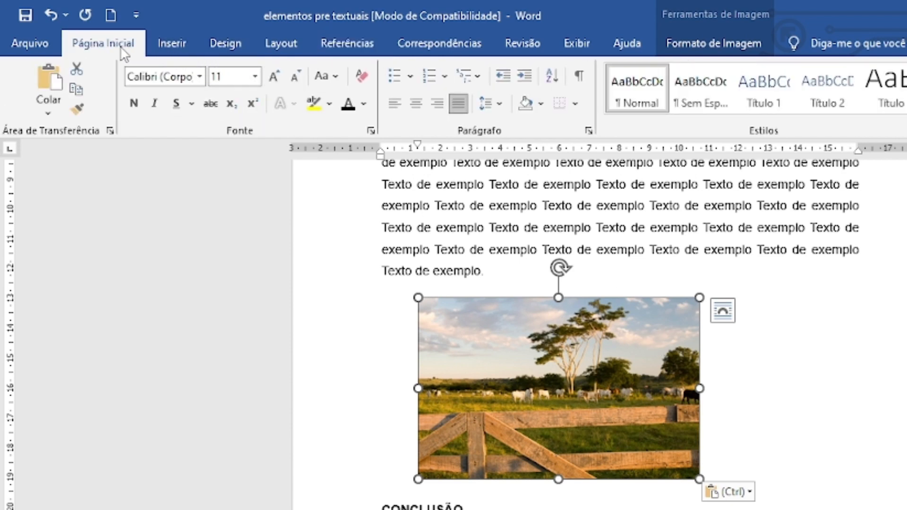
left_click(416, 103)
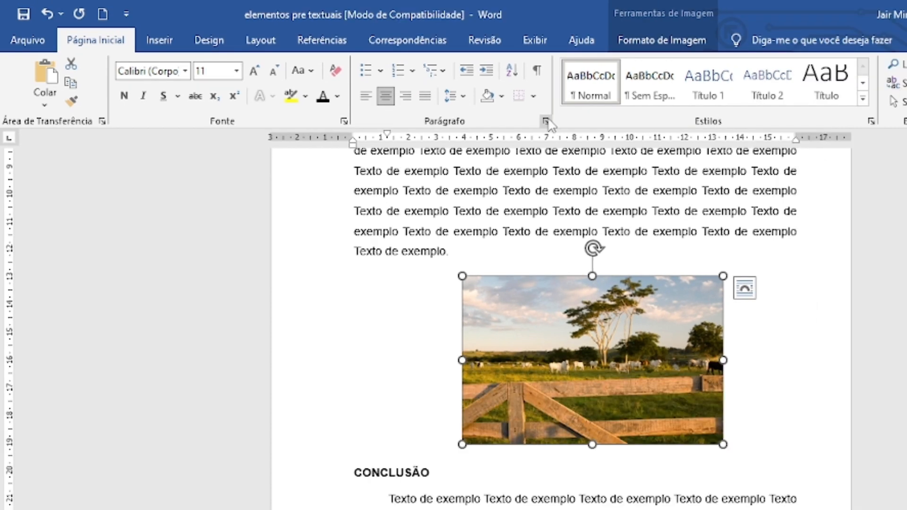
Set the special indent of the picture's paragraph to (nenhum) and enlarge the farm picture slightly, keeping its proportions.
left_click(589, 131)
left_click(694, 257)
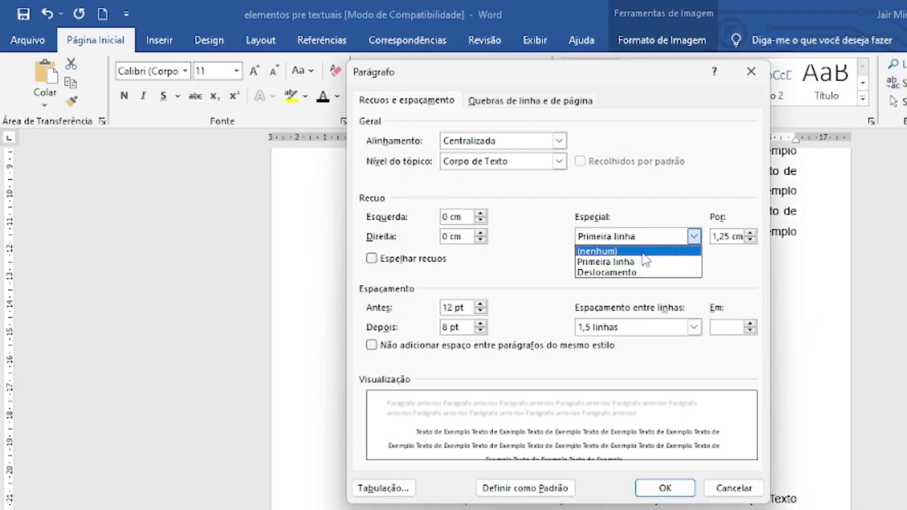
left_click(639, 250)
left_click(665, 488)
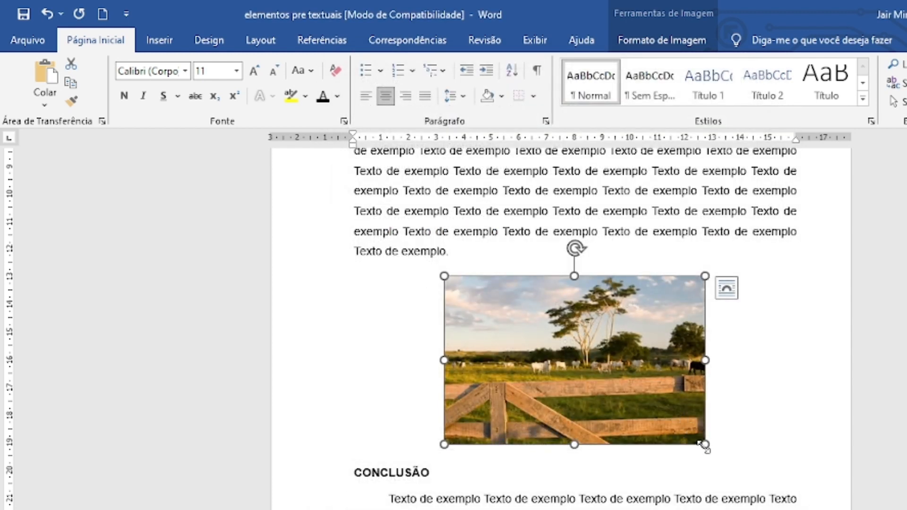
left_click_drag(704, 445, 710, 460)
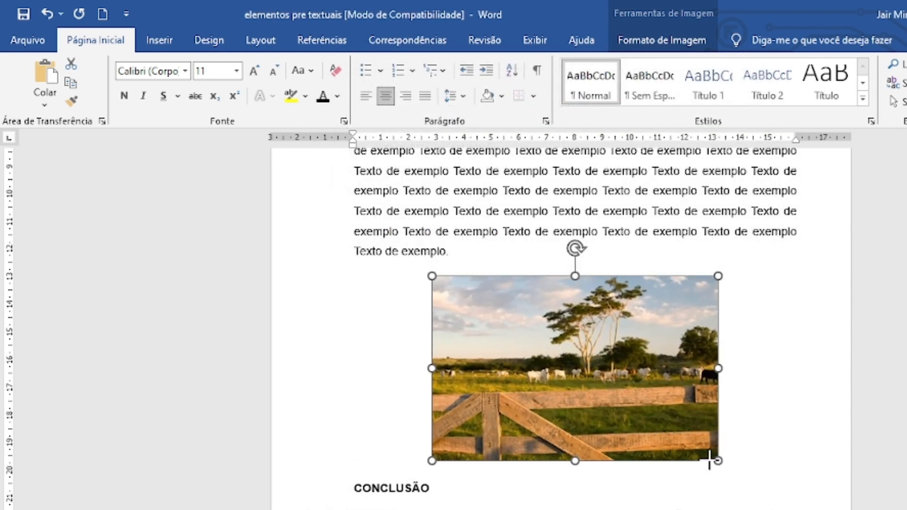
left_click(722, 501)
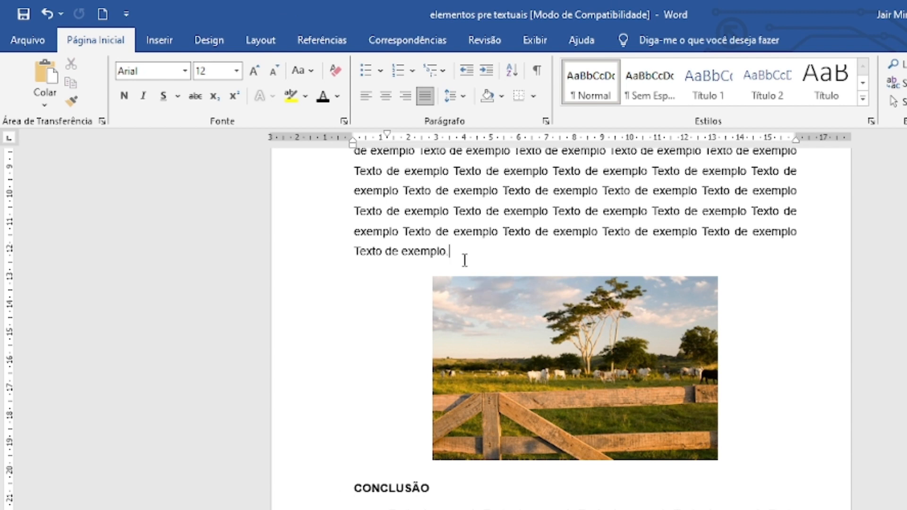
Start a caption for the farm picture, using the Figura label.
left_click(557, 382)
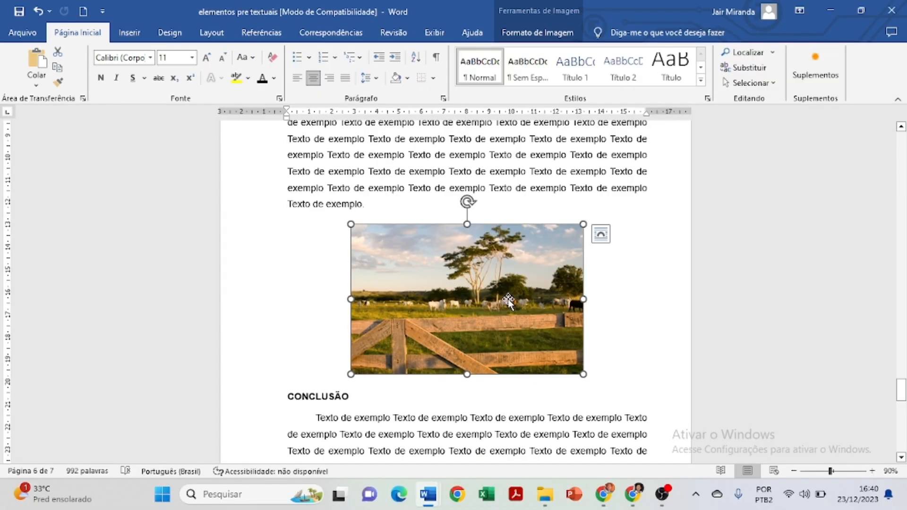
double_click(626, 372)
left_click(273, 33)
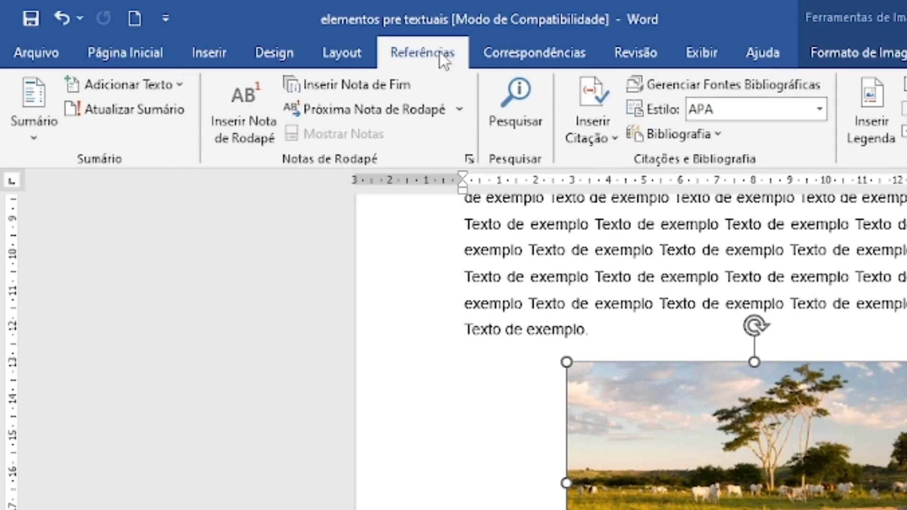
left_click(874, 113)
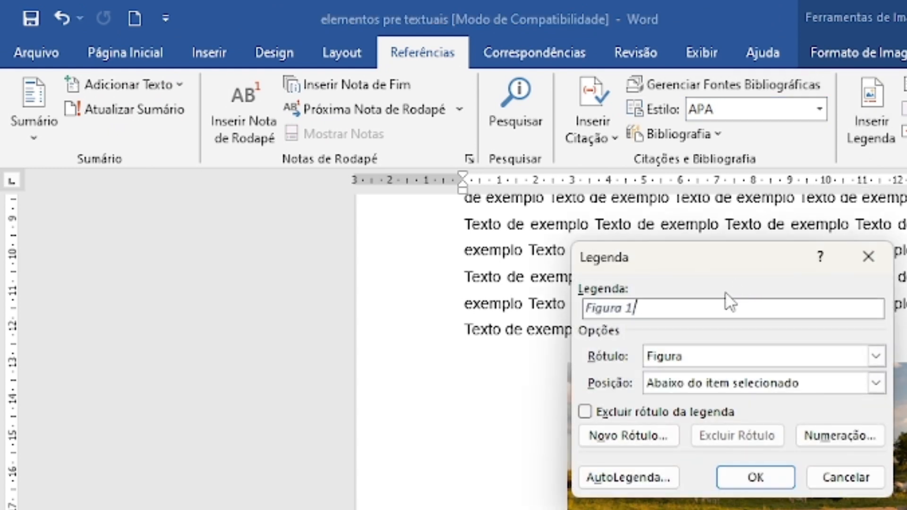
left_click(682, 358)
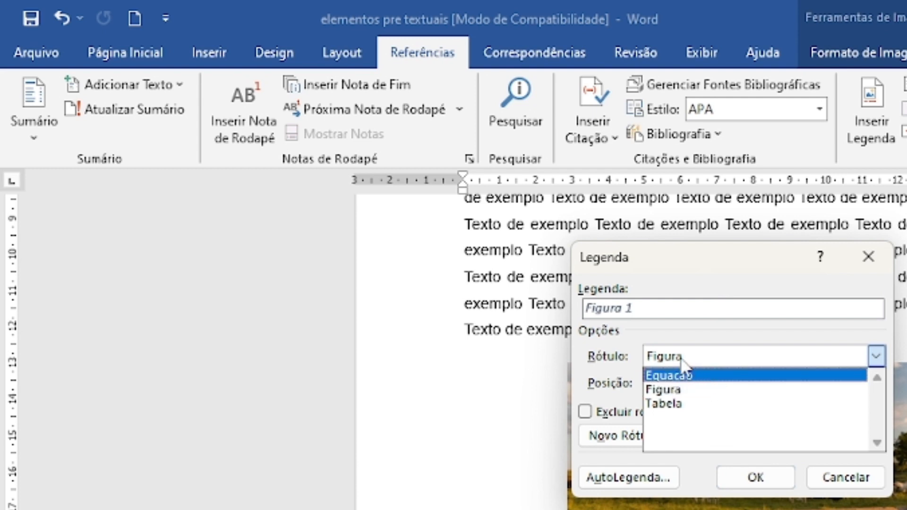
left_click(693, 399)
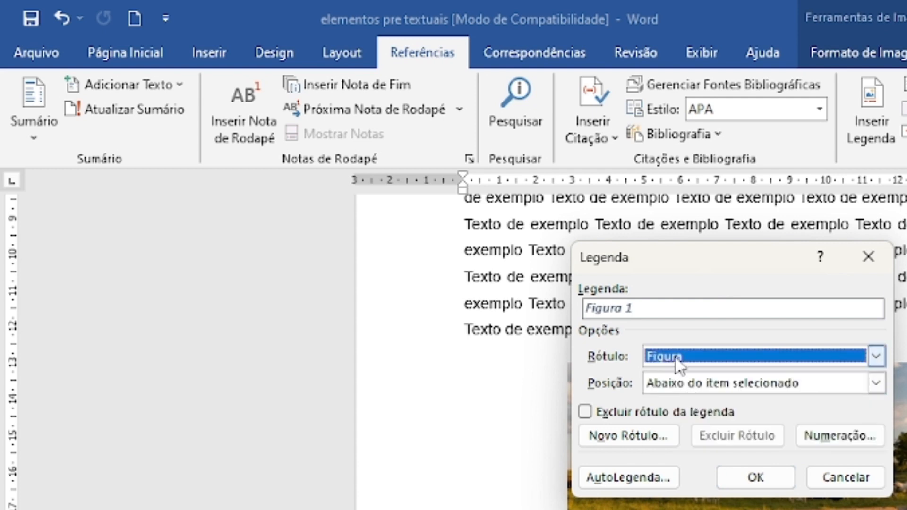
Insert the caption with "- Fazenda" after its number, leaving out the label and placing it above the selected item.
left_click(665, 316)
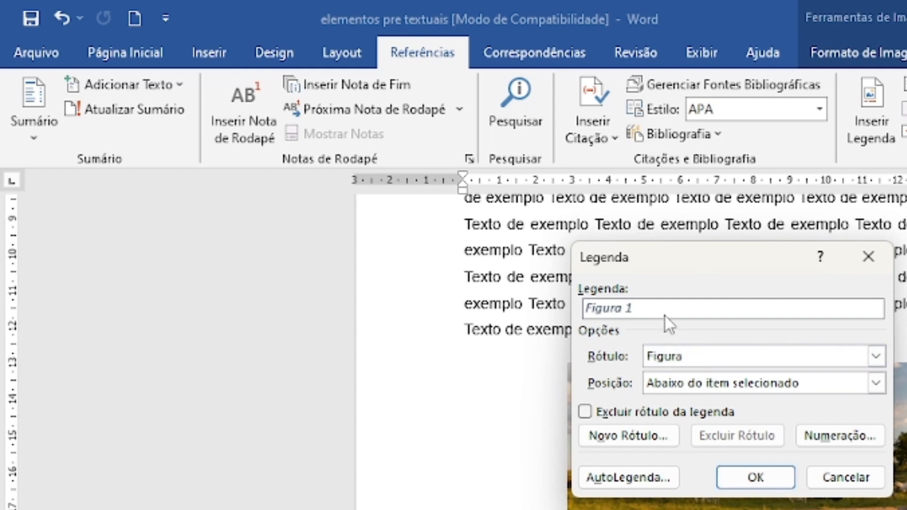
type("- Fa")
type("zenda")
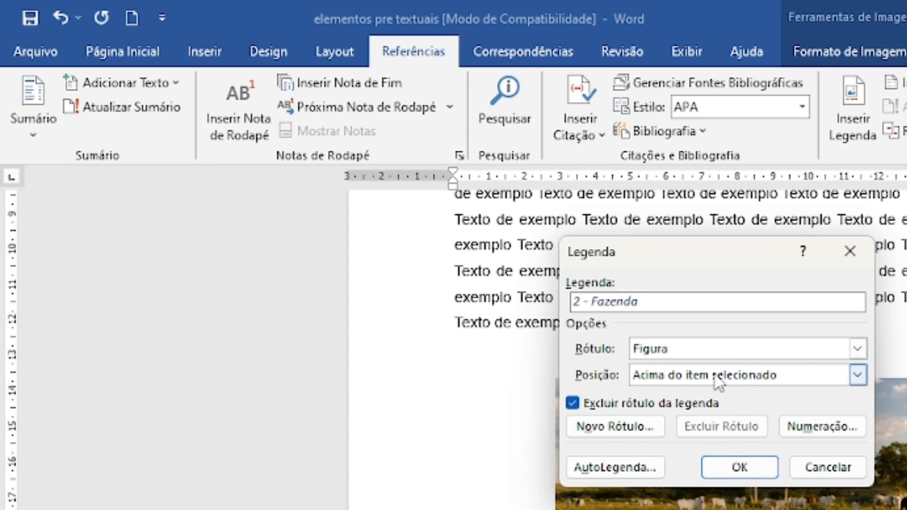
left_click(715, 382)
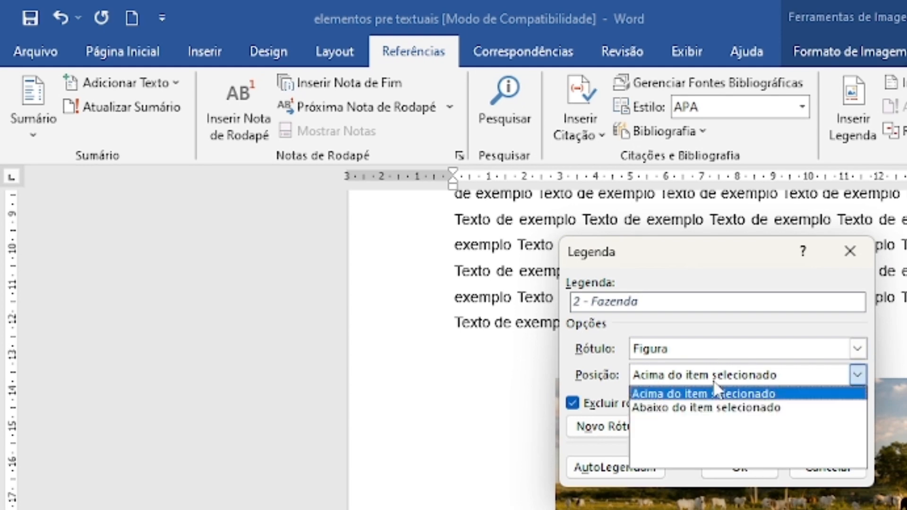
left_click(715, 393)
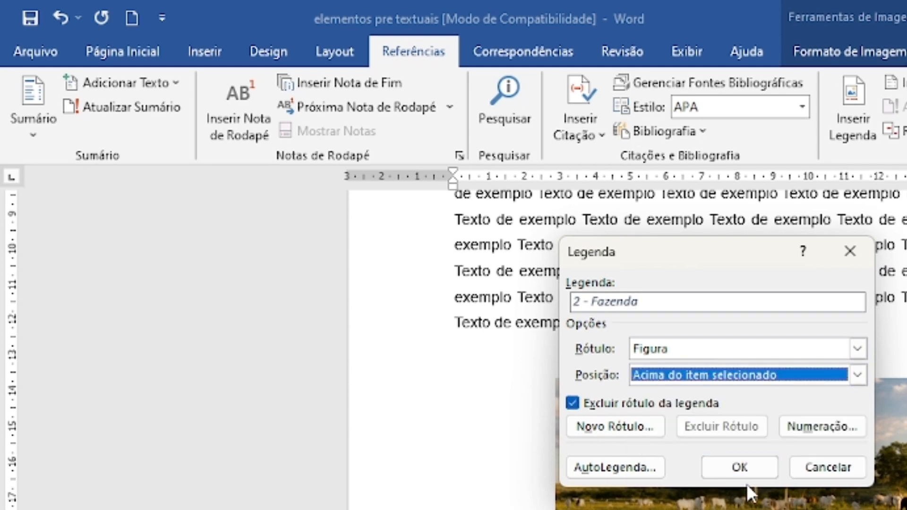
left_click(741, 468)
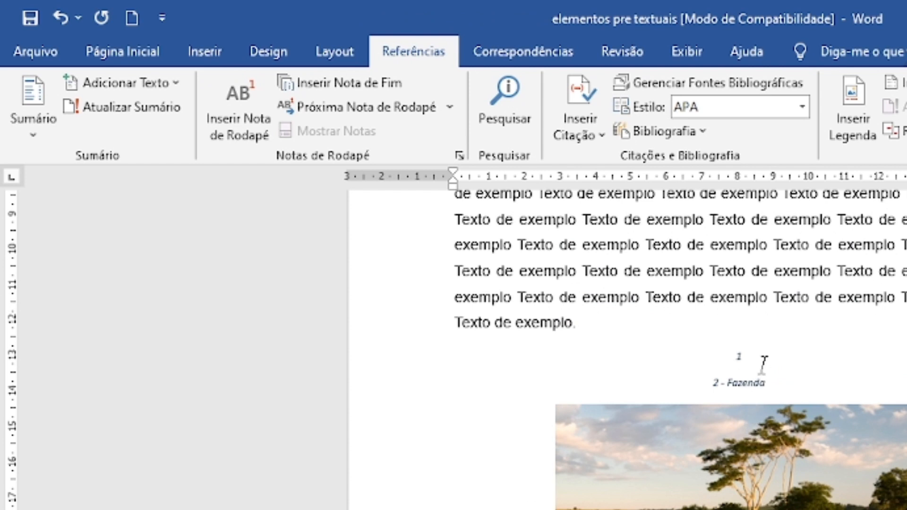
Delete the stray caption line "1" above the "2 - Fazenda" caption.
left_click_drag(763, 359, 709, 358)
key("Delete")
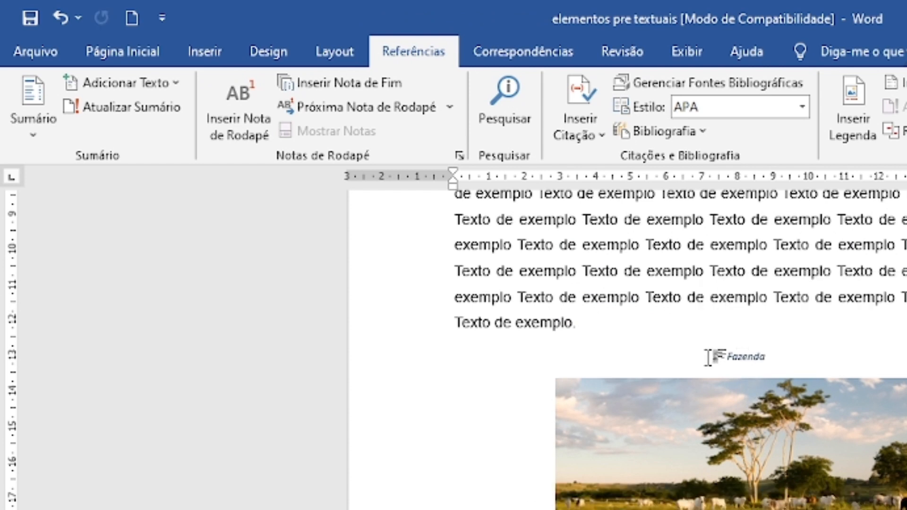
left_click(773, 346)
Format the "2 - Fazenda" caption in Arial, size 12.
left_click_drag(778, 357, 667, 357)
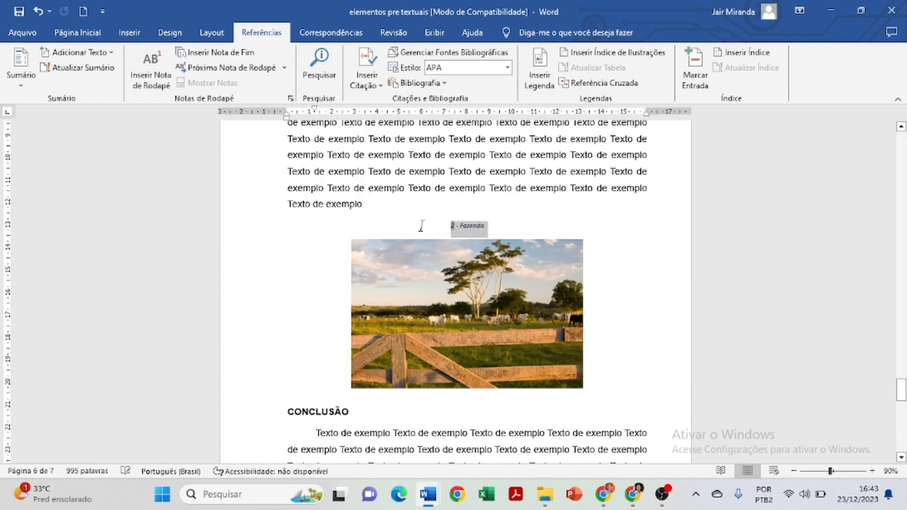
left_click(80, 33)
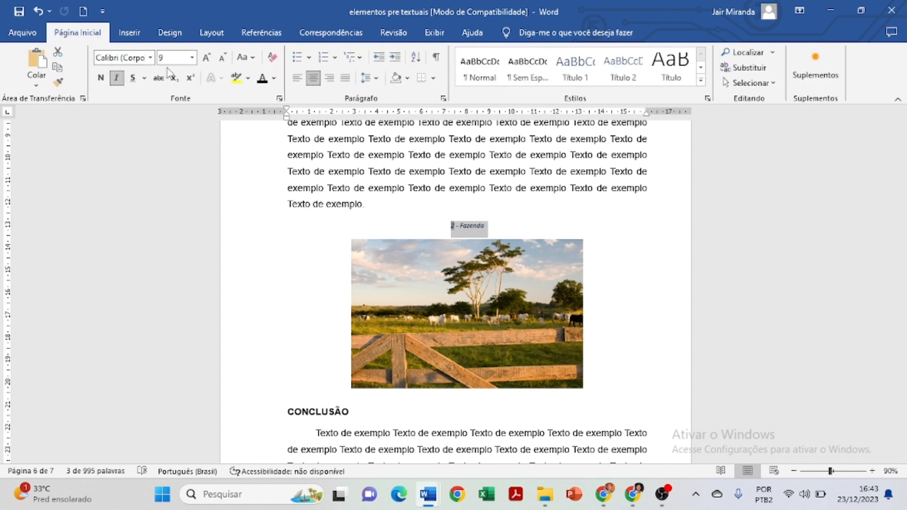
left_click(206, 58)
left_click(206, 58)
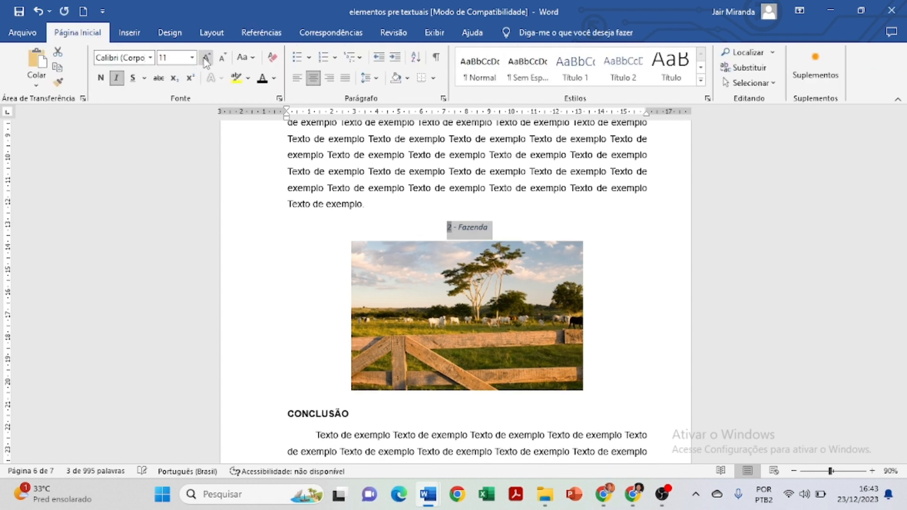
left_click(206, 58)
left_click(120, 58)
key("BackSpace")
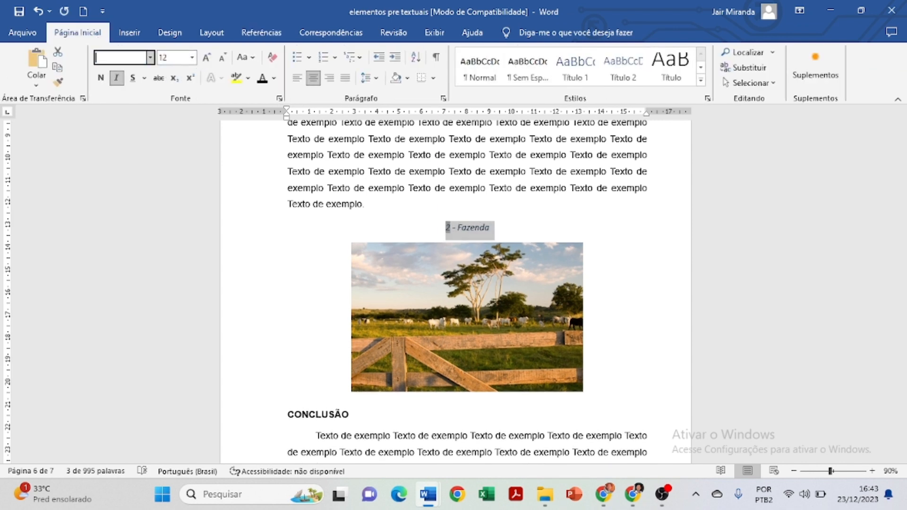
type("Arial")
key("Return")
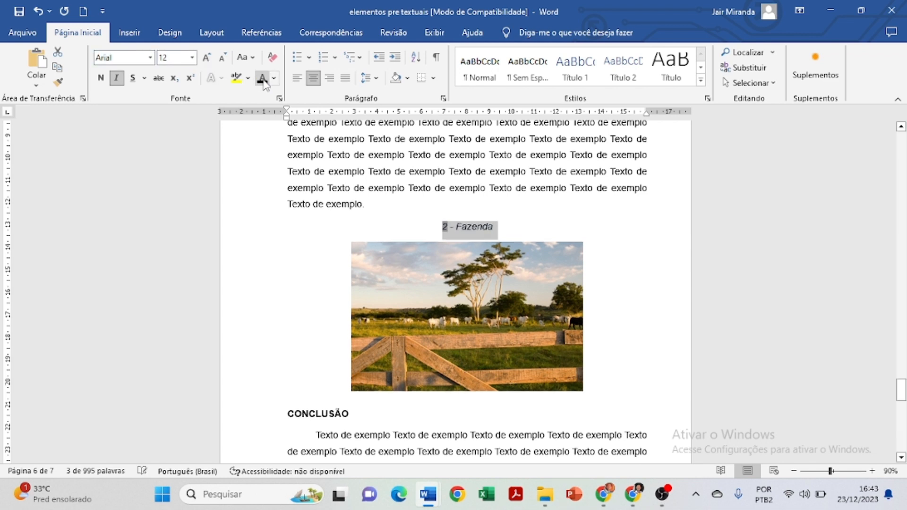
left_click(449, 260)
Add the word "Figura" before the caption number and replace the number with 1.
left_click(443, 226)
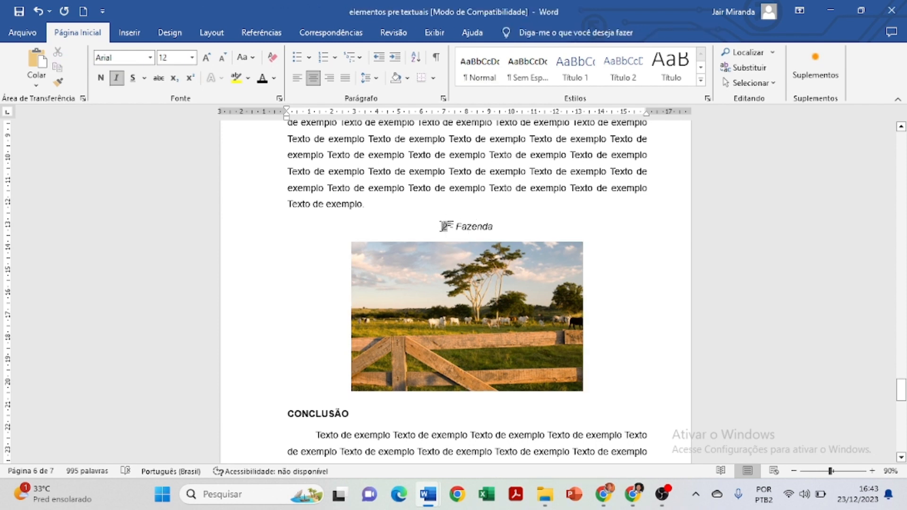
type("Figura")
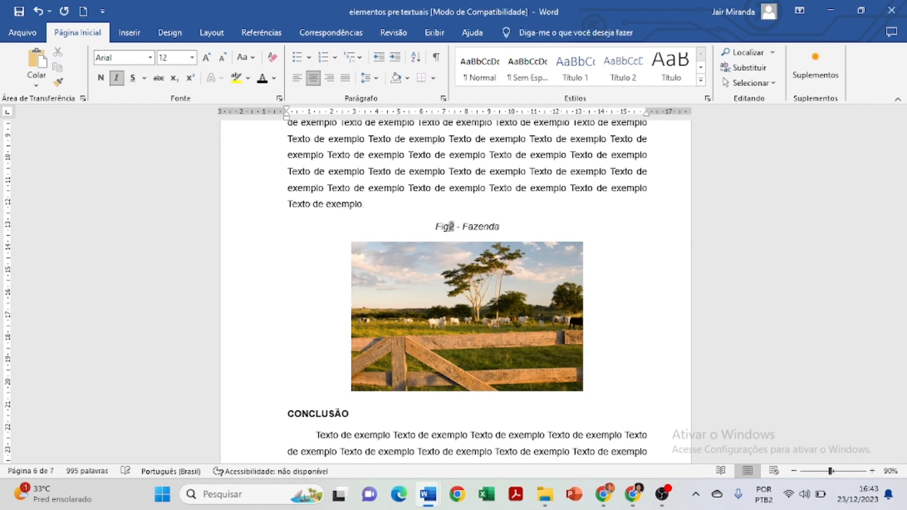
double_click(460, 227)
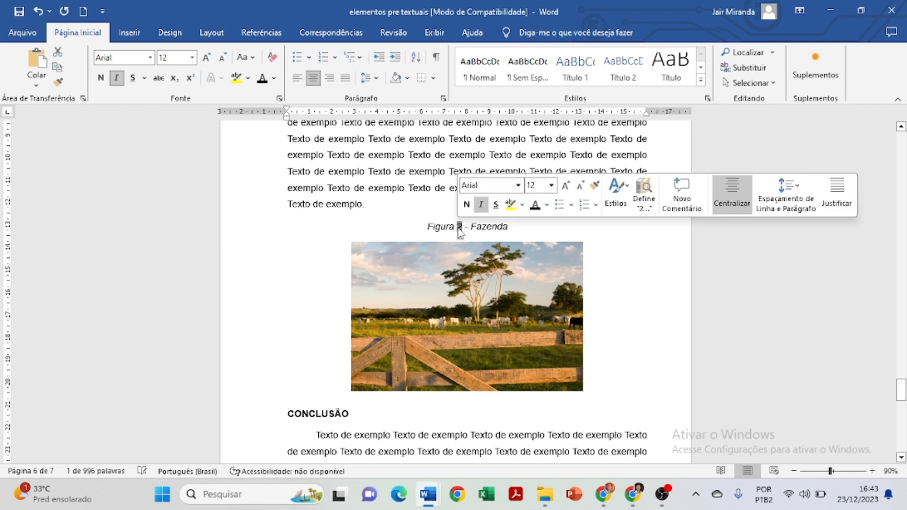
key("Delete")
type("1")
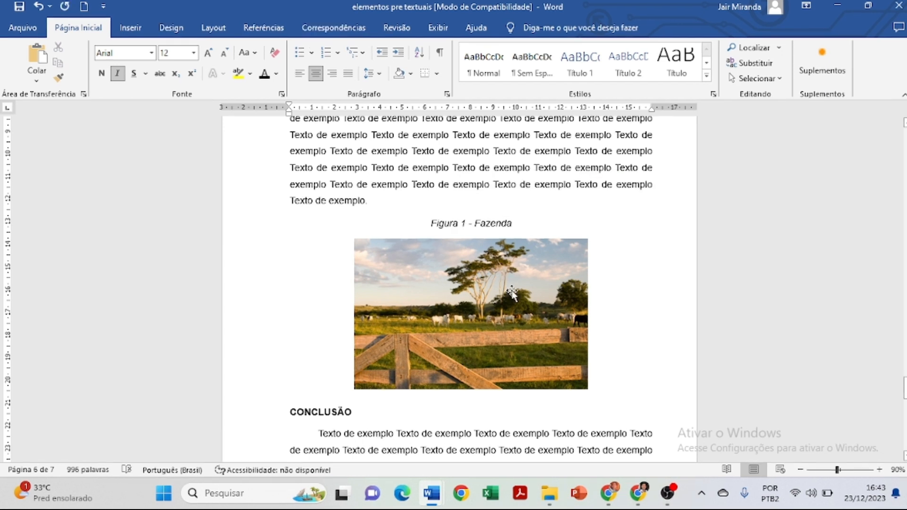
left_click(514, 296)
Remove the italics from "Figura 1" and make the whole picture caption bold.
left_click(444, 222)
left_click_drag(431, 222, 466, 223)
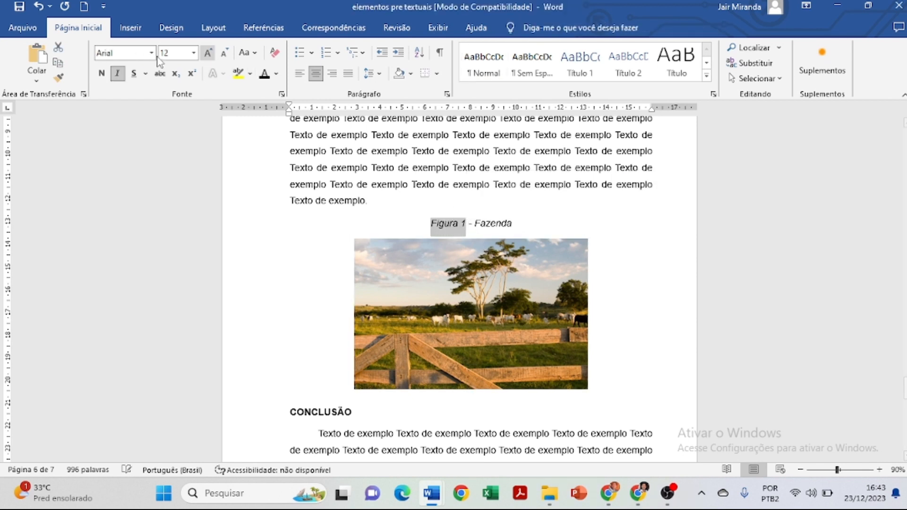
left_click(118, 73)
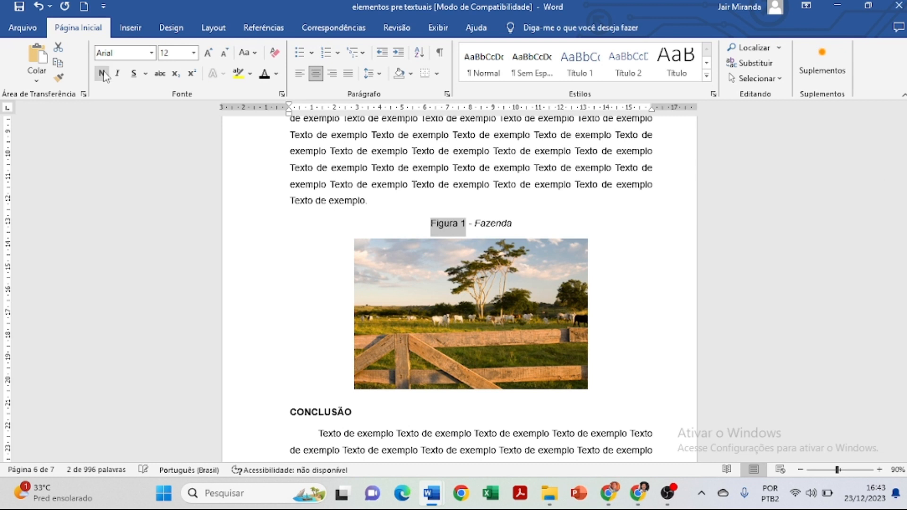
left_click(101, 74)
left_click_drag(524, 221, 406, 221)
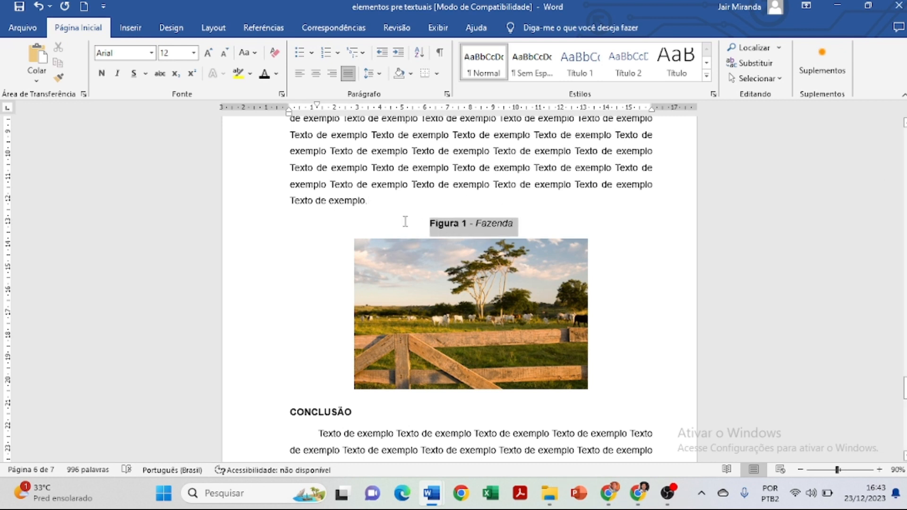
left_click(102, 74)
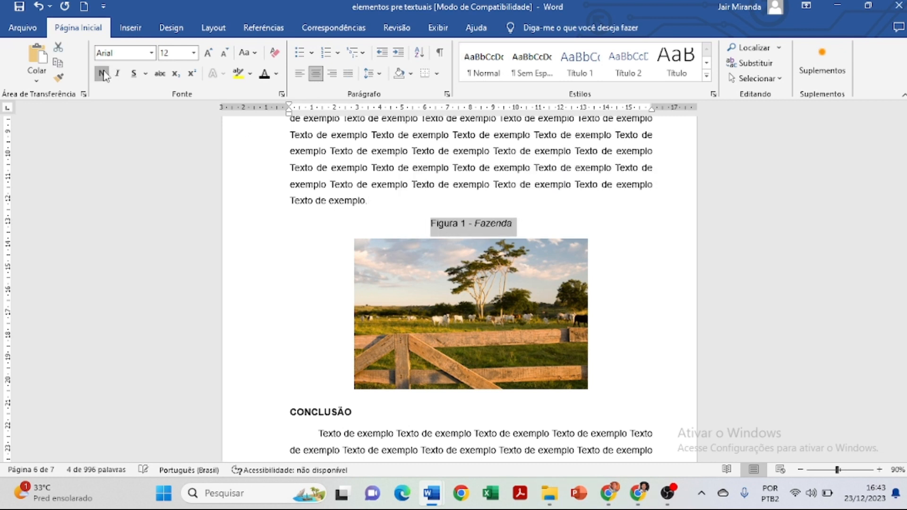
left_click(102, 74)
Remove bold and italics from the word "Fazenda" in the picture caption.
left_click_drag(525, 222, 476, 222)
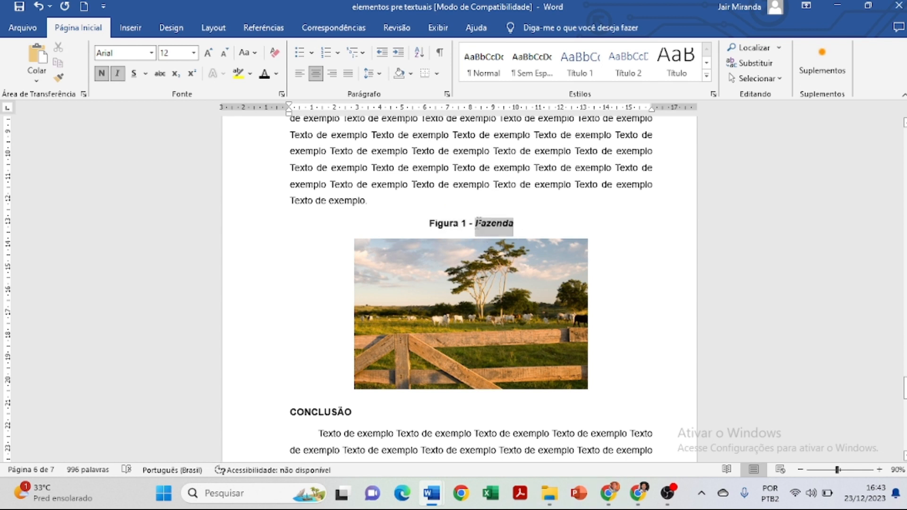
left_click(103, 75)
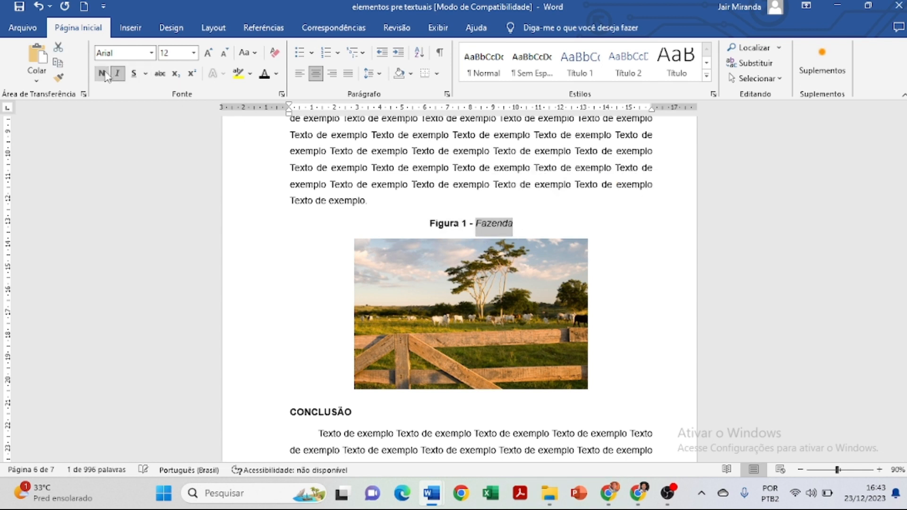
left_click(117, 74)
left_click(707, 288)
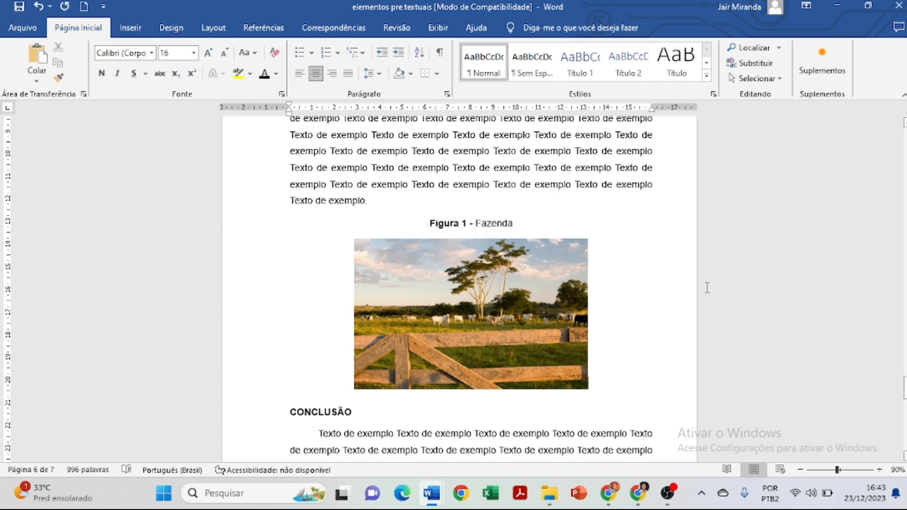
Add the centred source line "Fonte: Globo rural (2023)" directly below the farm picture.
scroll(659, 334, "up", 2)
scroll(658, 334, "down", 3)
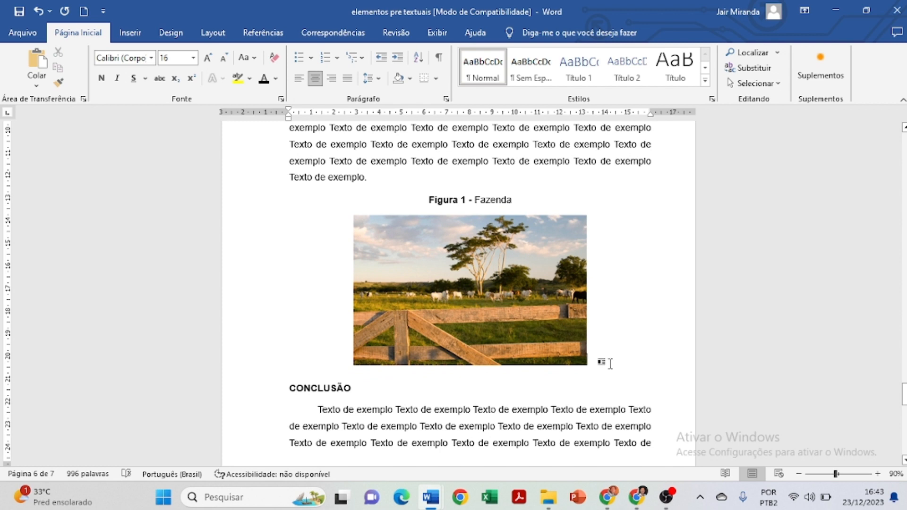
key("ctrl+Return")
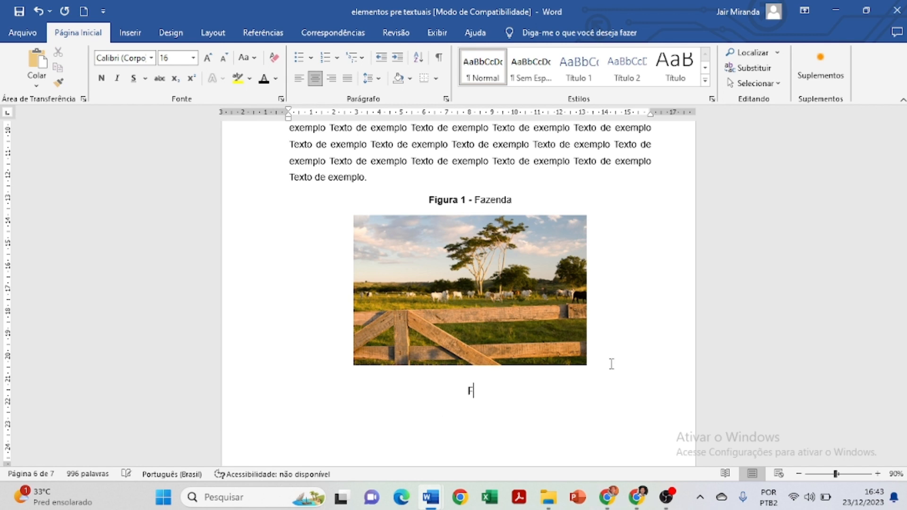
type("Fonte:")
type(" Globo")
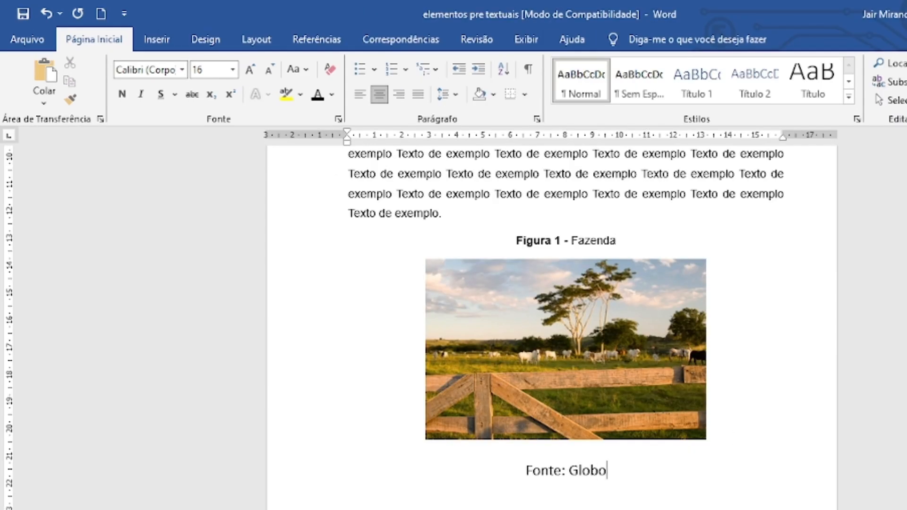
type(" rur")
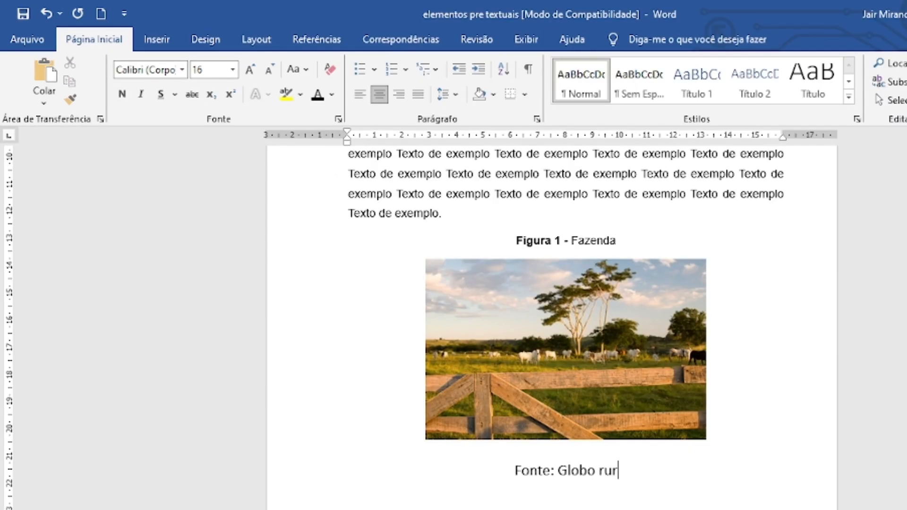
type("al (2")
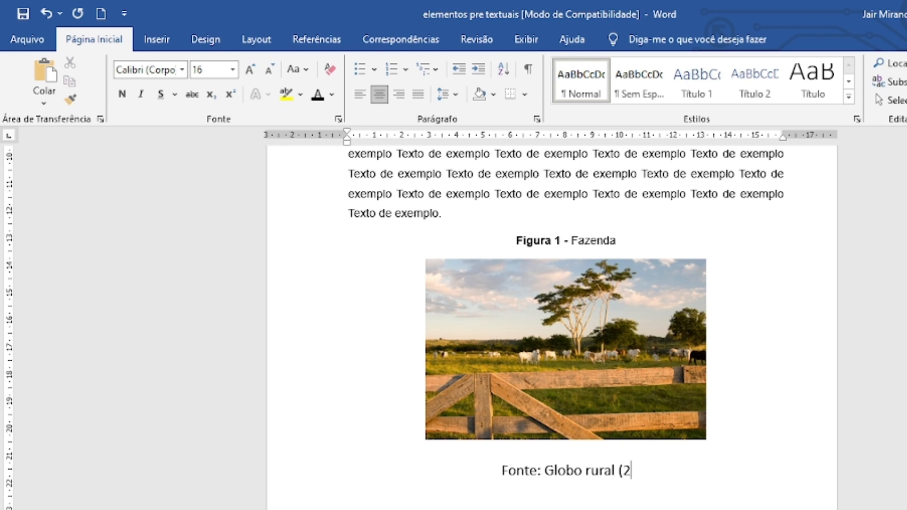
type("023)")
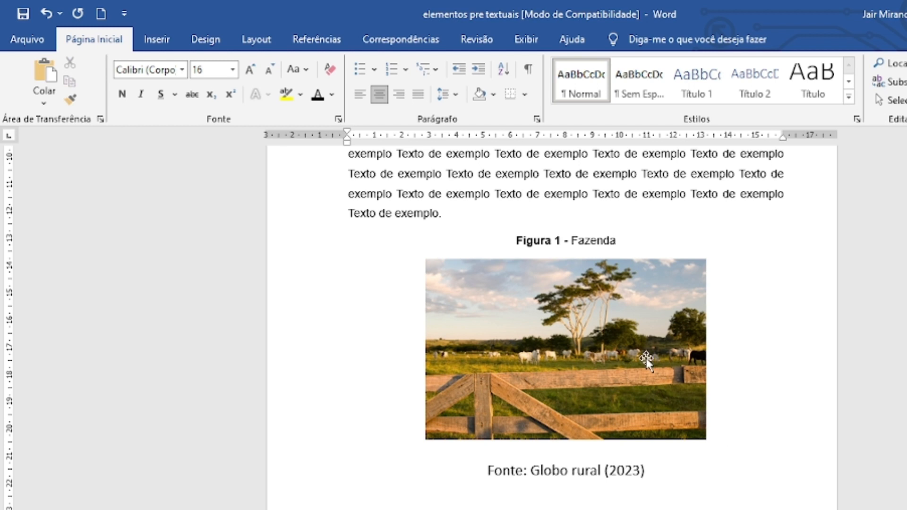
Format the picture's source line in Arial, size 10.
left_click_drag(654, 470, 453, 467)
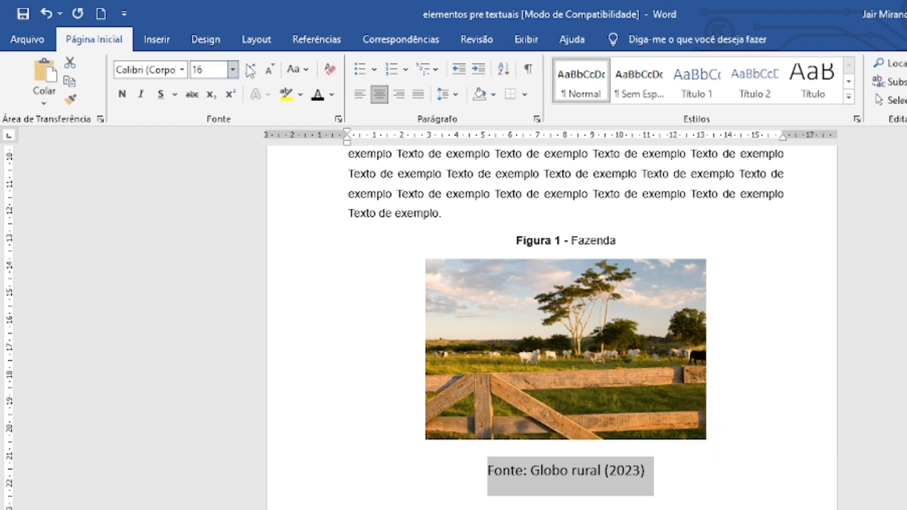
left_click(270, 70)
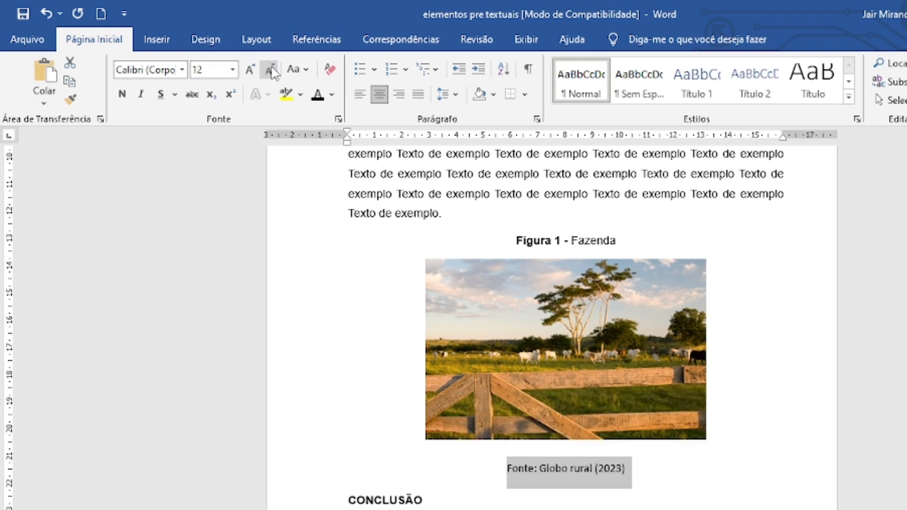
left_click(270, 71)
left_click(269, 71)
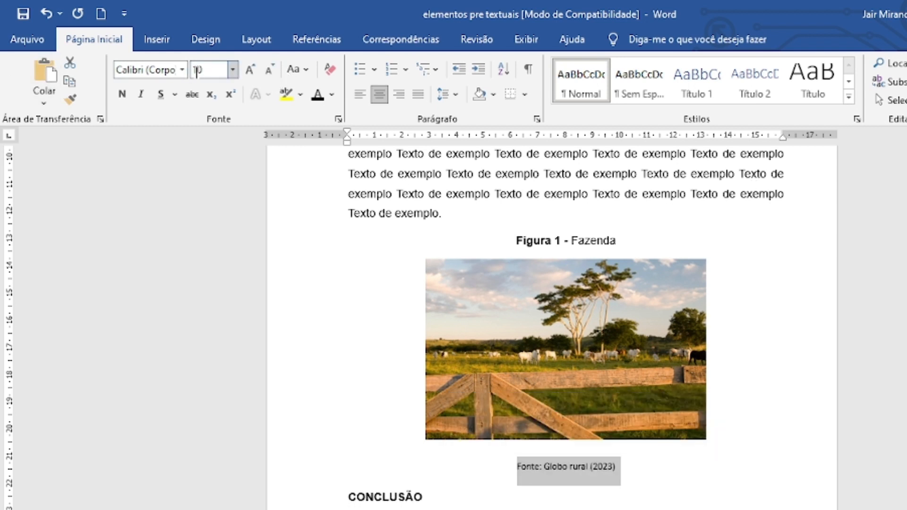
left_click(158, 74)
key("BackSpace")
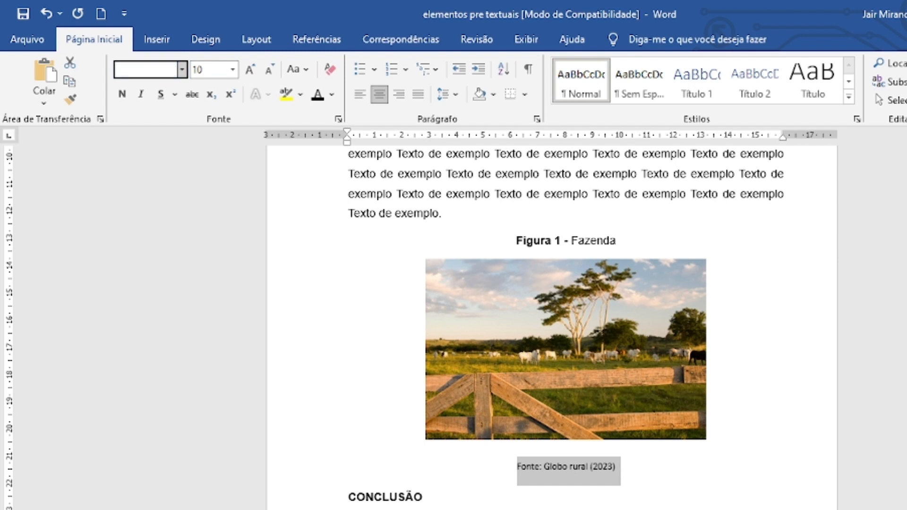
type("Arial")
key("Return")
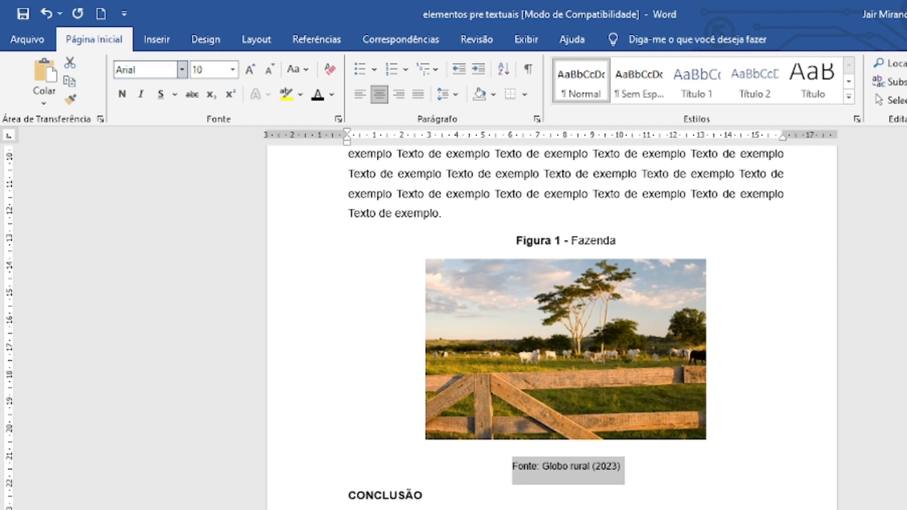
Make only the label "Fonte:" bold in the source line below the picture.
left_click(603, 233)
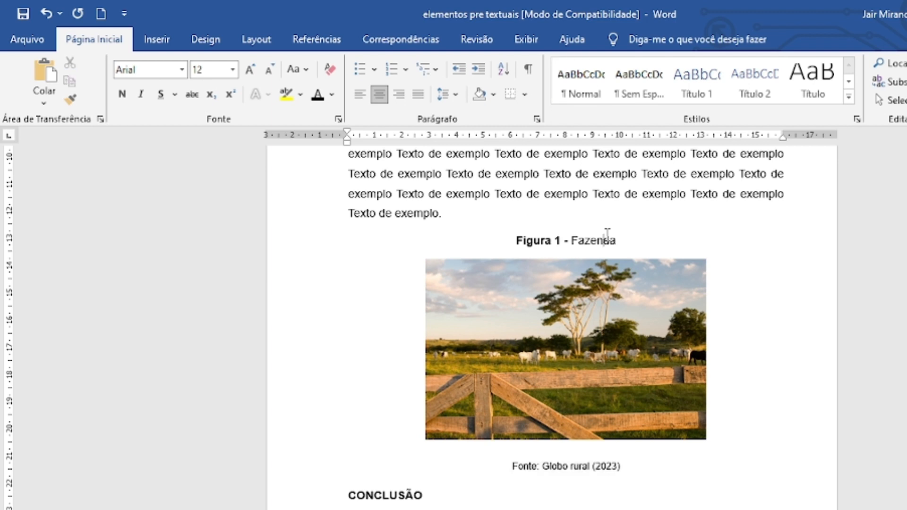
left_click(591, 466)
left_click_drag(512, 468, 537, 472)
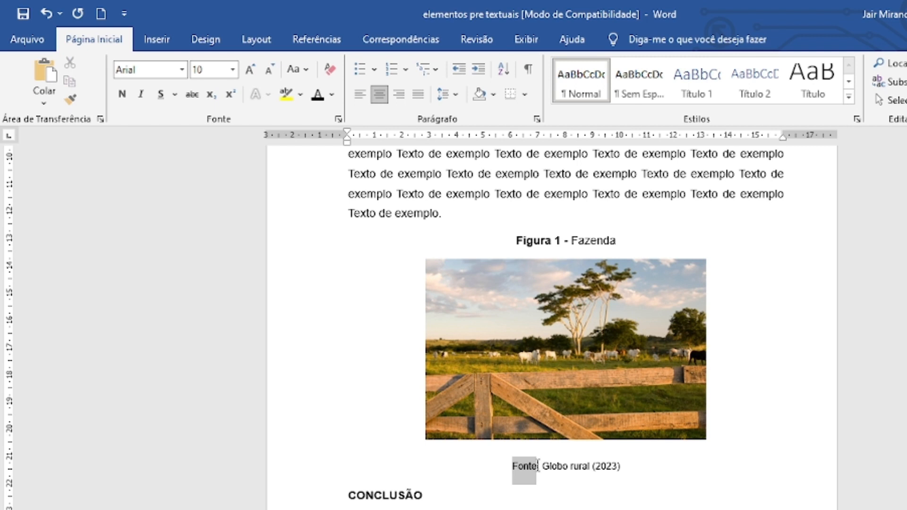
left_click_drag(537, 472, 541, 474)
left_click(549, 498)
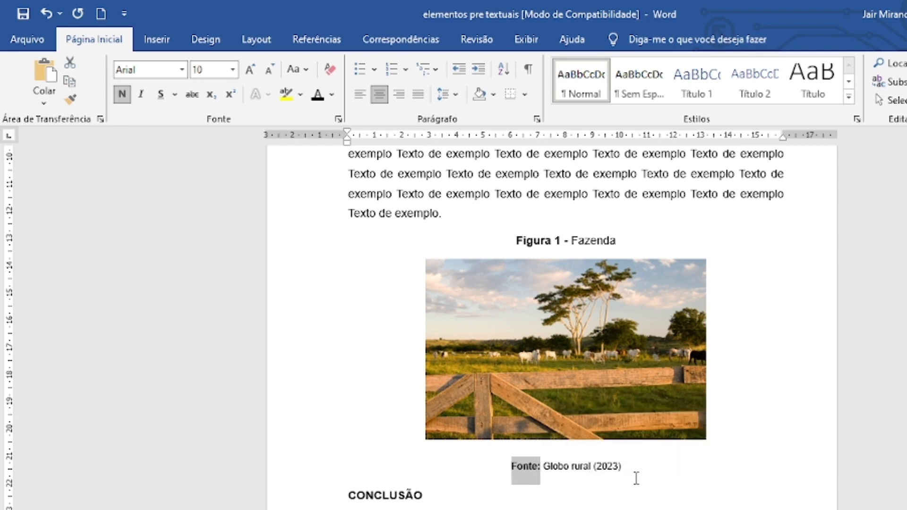
left_click(649, 474)
scroll(649, 472, "up", 3)
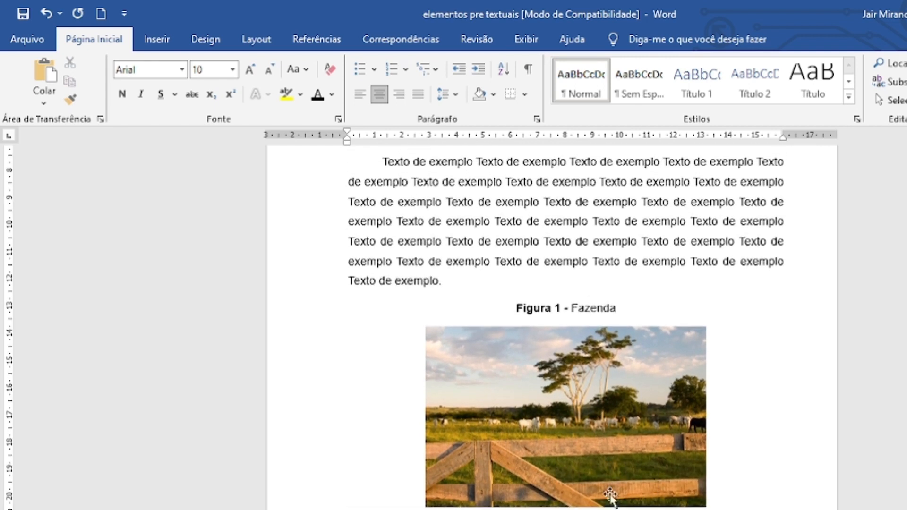
scroll(668, 499, "down", 3)
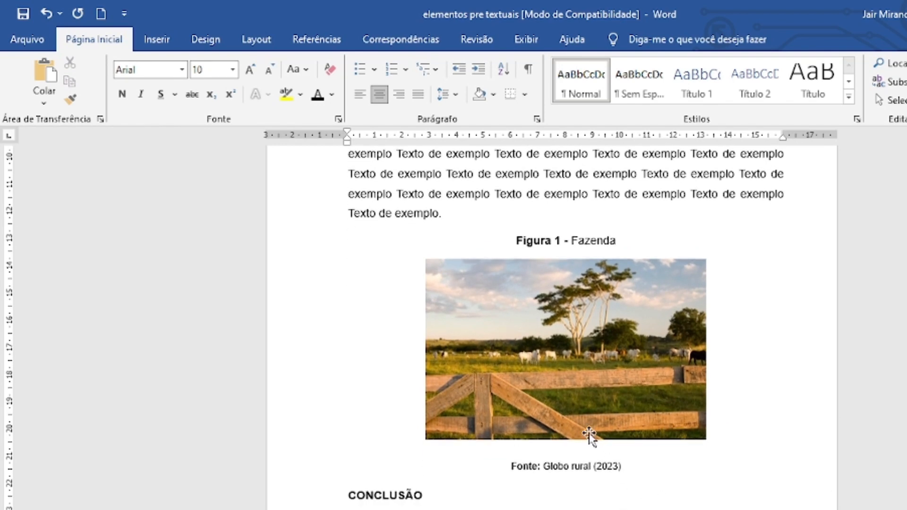
left_click(505, 467)
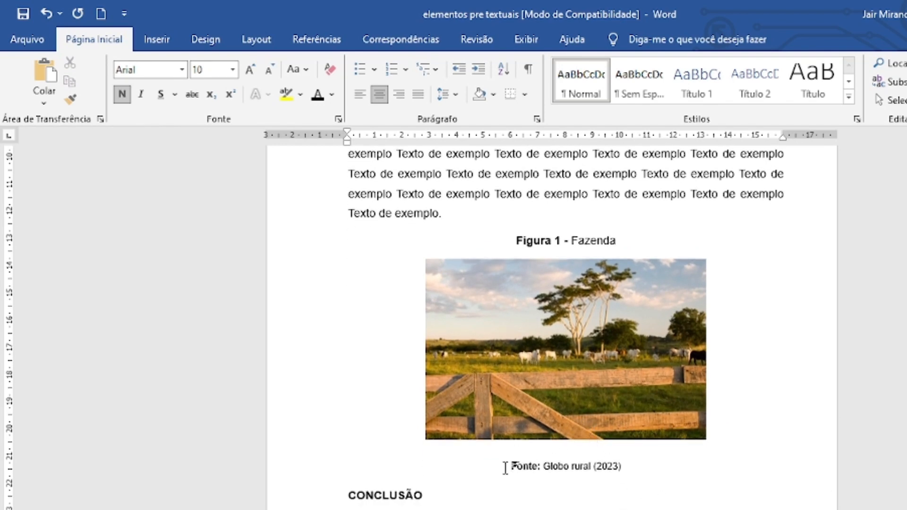
key("BackSpace")
key("BackSpace")
key("Return")
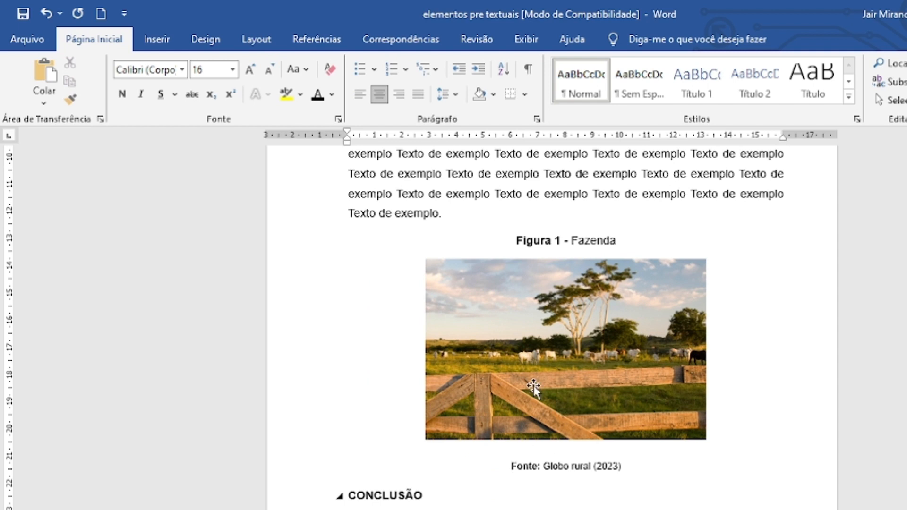
Start a new line below the picture's source and paste a copy of the RESULTADOS E DISCUSSÃO paragraph there.
left_click(649, 466)
key("Return")
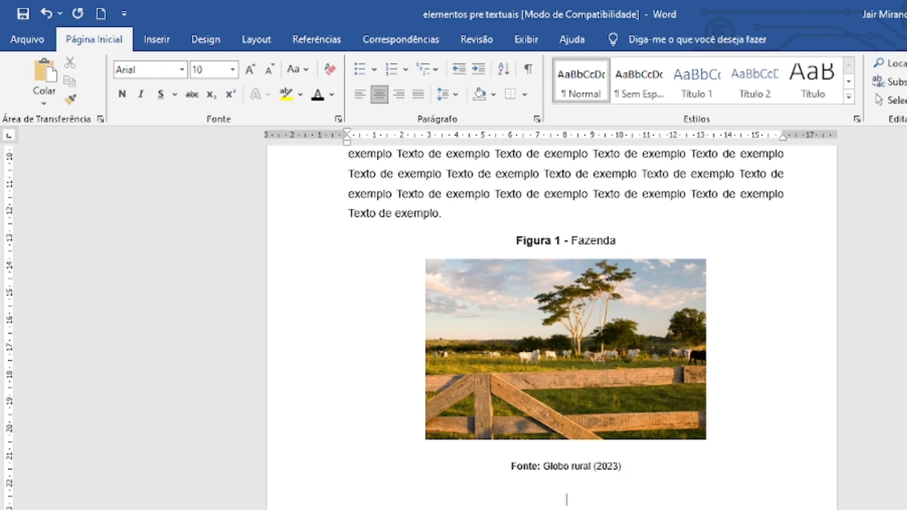
scroll(566, 331, "up", 3)
left_click_drag(384, 195, 451, 329)
key("ctrl+c")
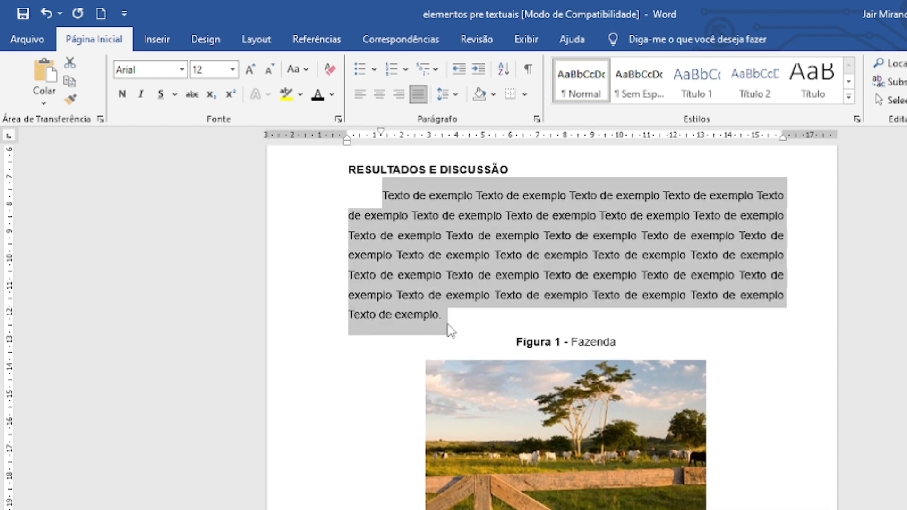
scroll(449, 327, "down", 3)
left_click(464, 462)
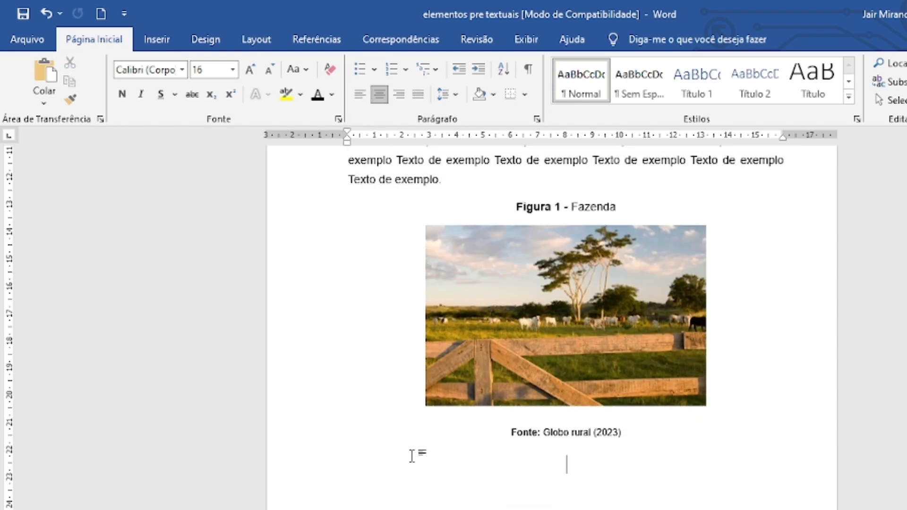
key("ctrl+v")
Review how the captioned picture and its source sit between the RESULTADOS E DISCUSSÃO paragraphs, continuing through to CONCLUSÃO.
scroll(625, 368, "up", 7)
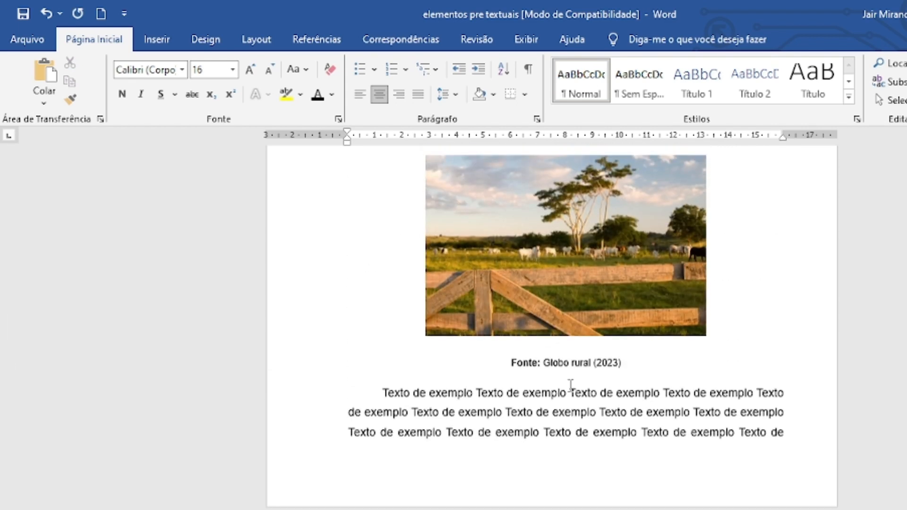
scroll(625, 367, "up", 3)
scroll(631, 367, "down", 5)
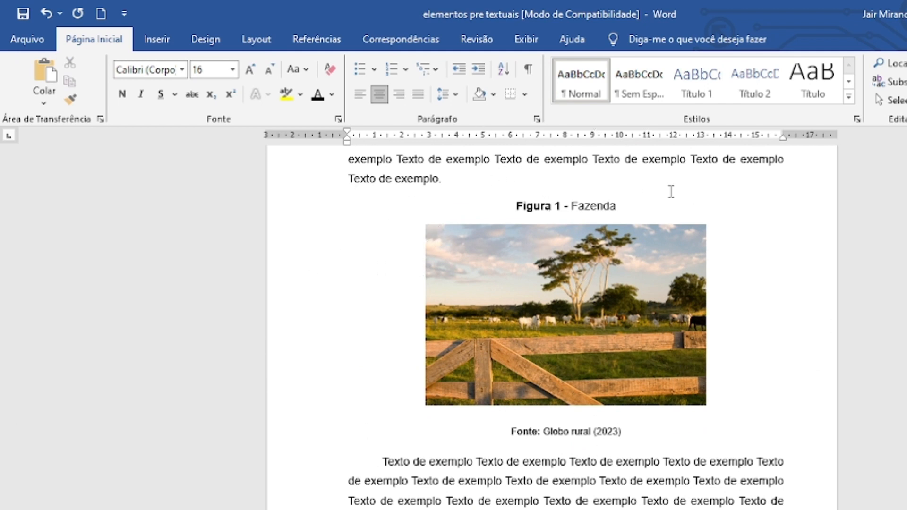
scroll(637, 274, "up", 5)
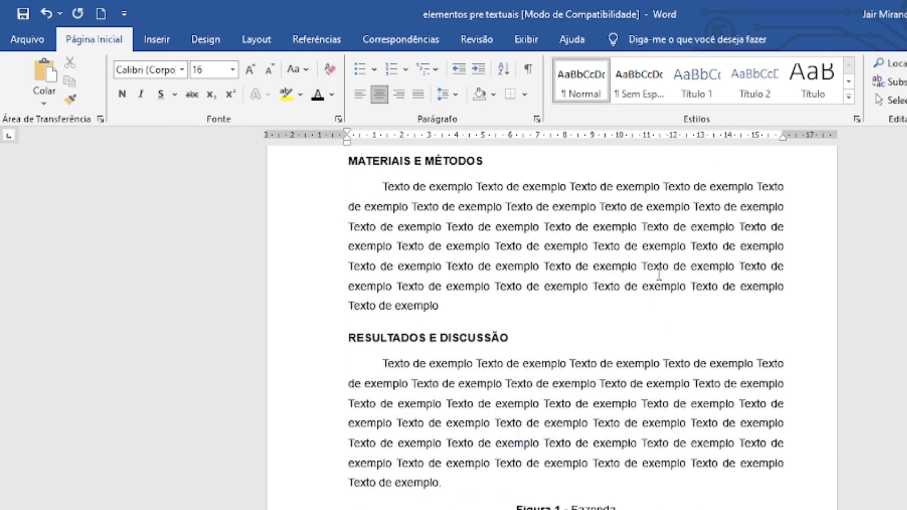
scroll(657, 267, "down", 6)
scroll(657, 277, "down", 4)
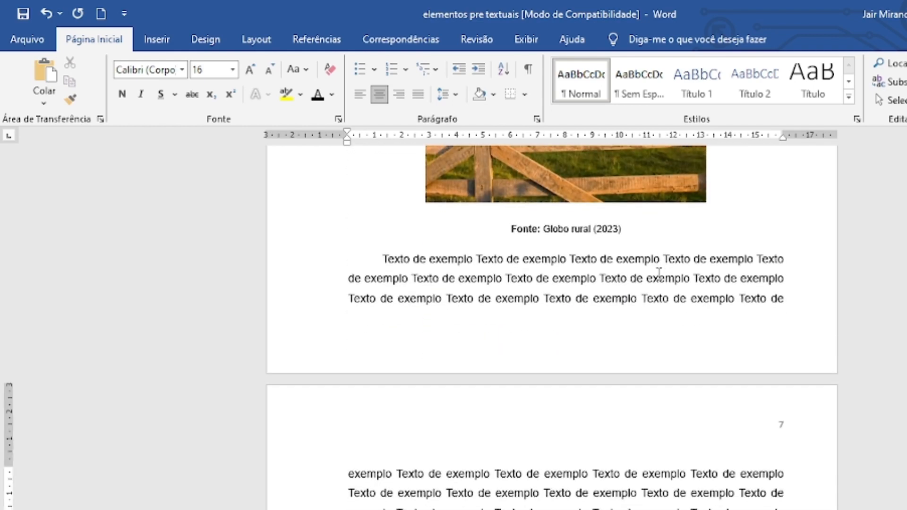
scroll(658, 278, "up", 5)
scroll(658, 276, "down", 1)
scroll(658, 274, "up", 2)
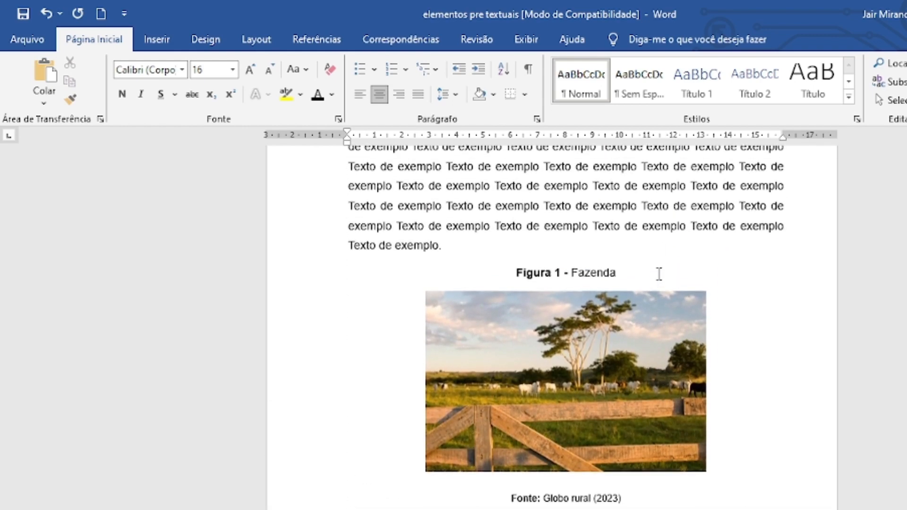
scroll(563, 472, "down", 5)
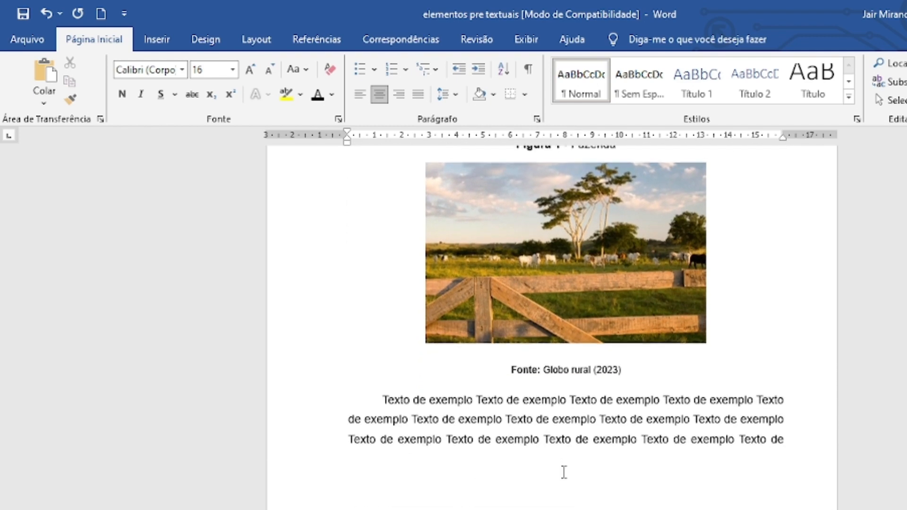
scroll(563, 472, "down", 3)
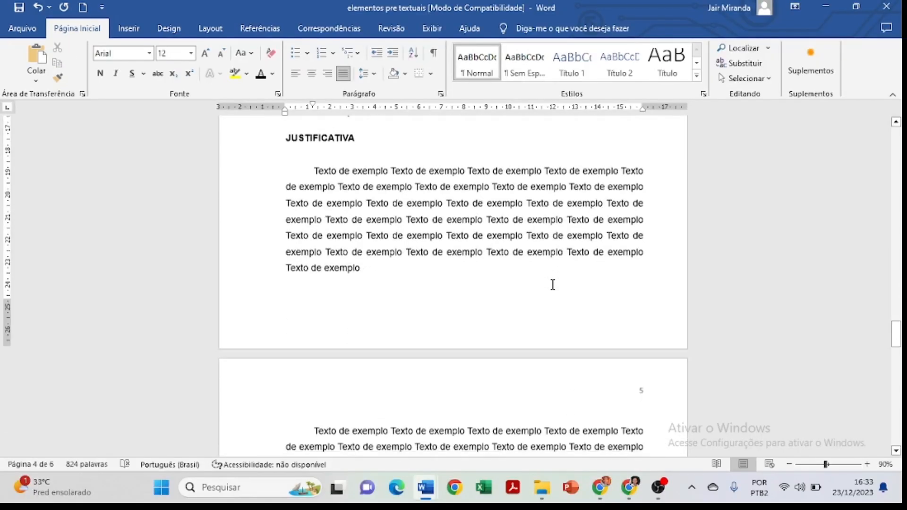
scroll(551, 283, "down", 5)
scroll(553, 284, "down", 15)
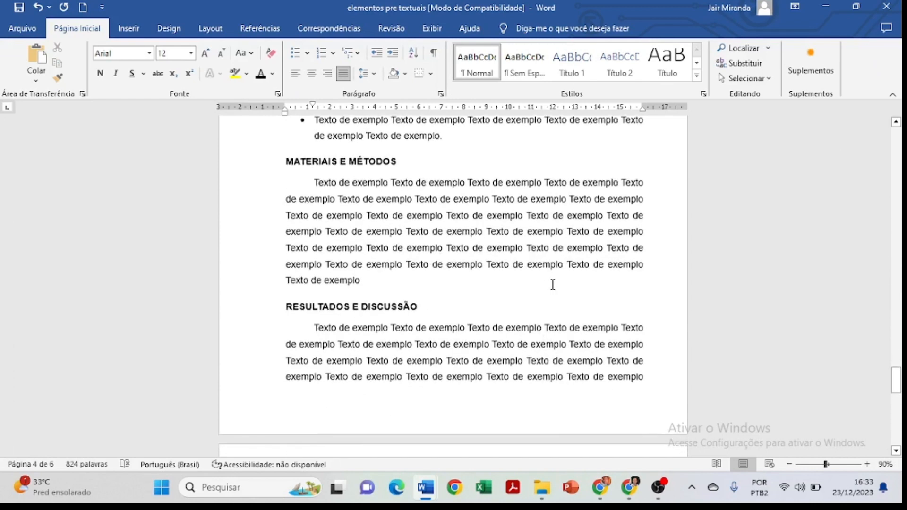
Examine the body sections from MATERIAIS E MÉTODOS through CONCLUSÃO to the REFÊRENCIAS heading.
scroll(553, 285, "down", 3)
scroll(553, 283, "up", 2)
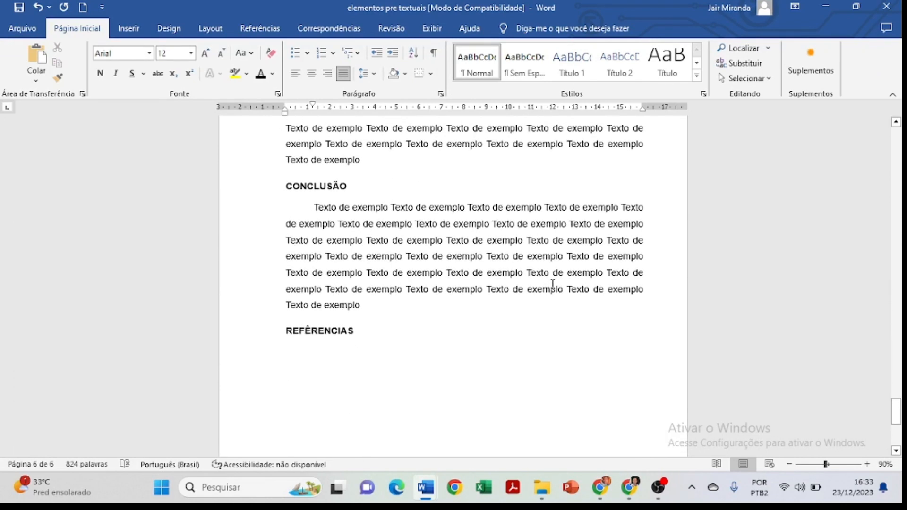
scroll(553, 285, "down", 1)
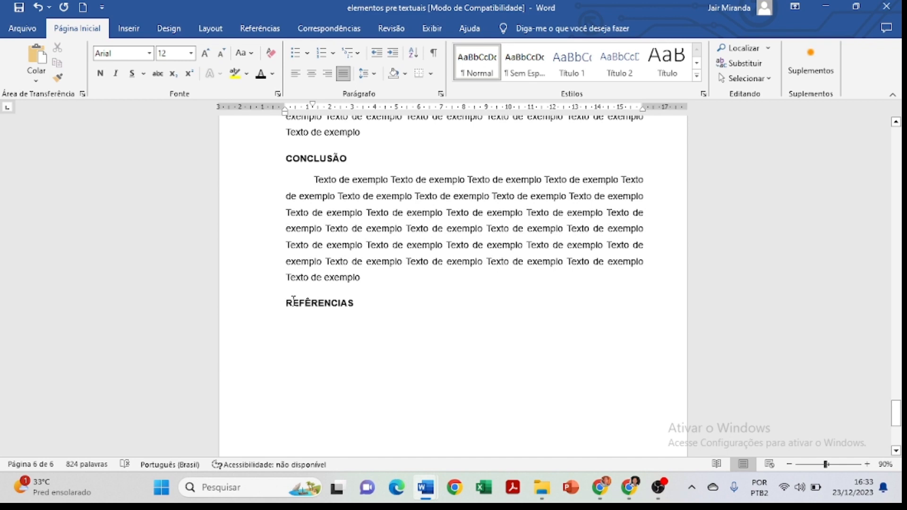
left_click(364, 277)
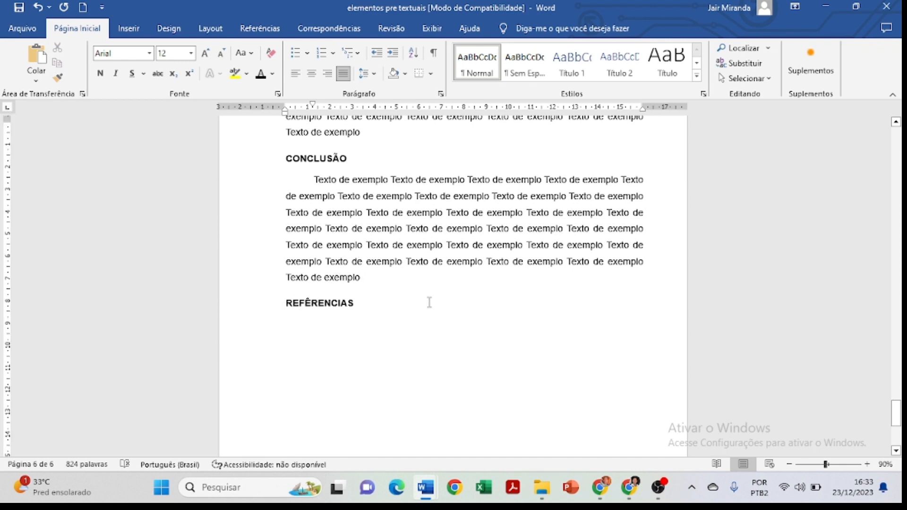
scroll(429, 301, "up", 4)
scroll(429, 301, "up", 14)
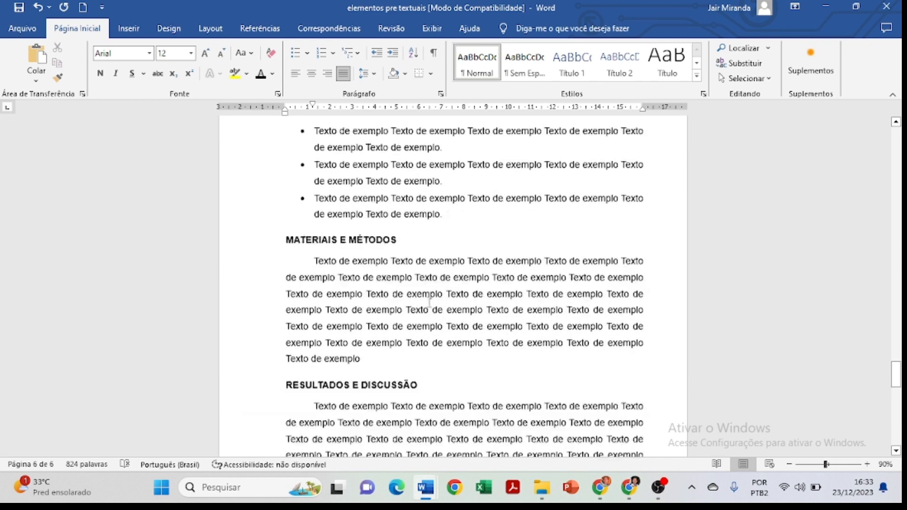